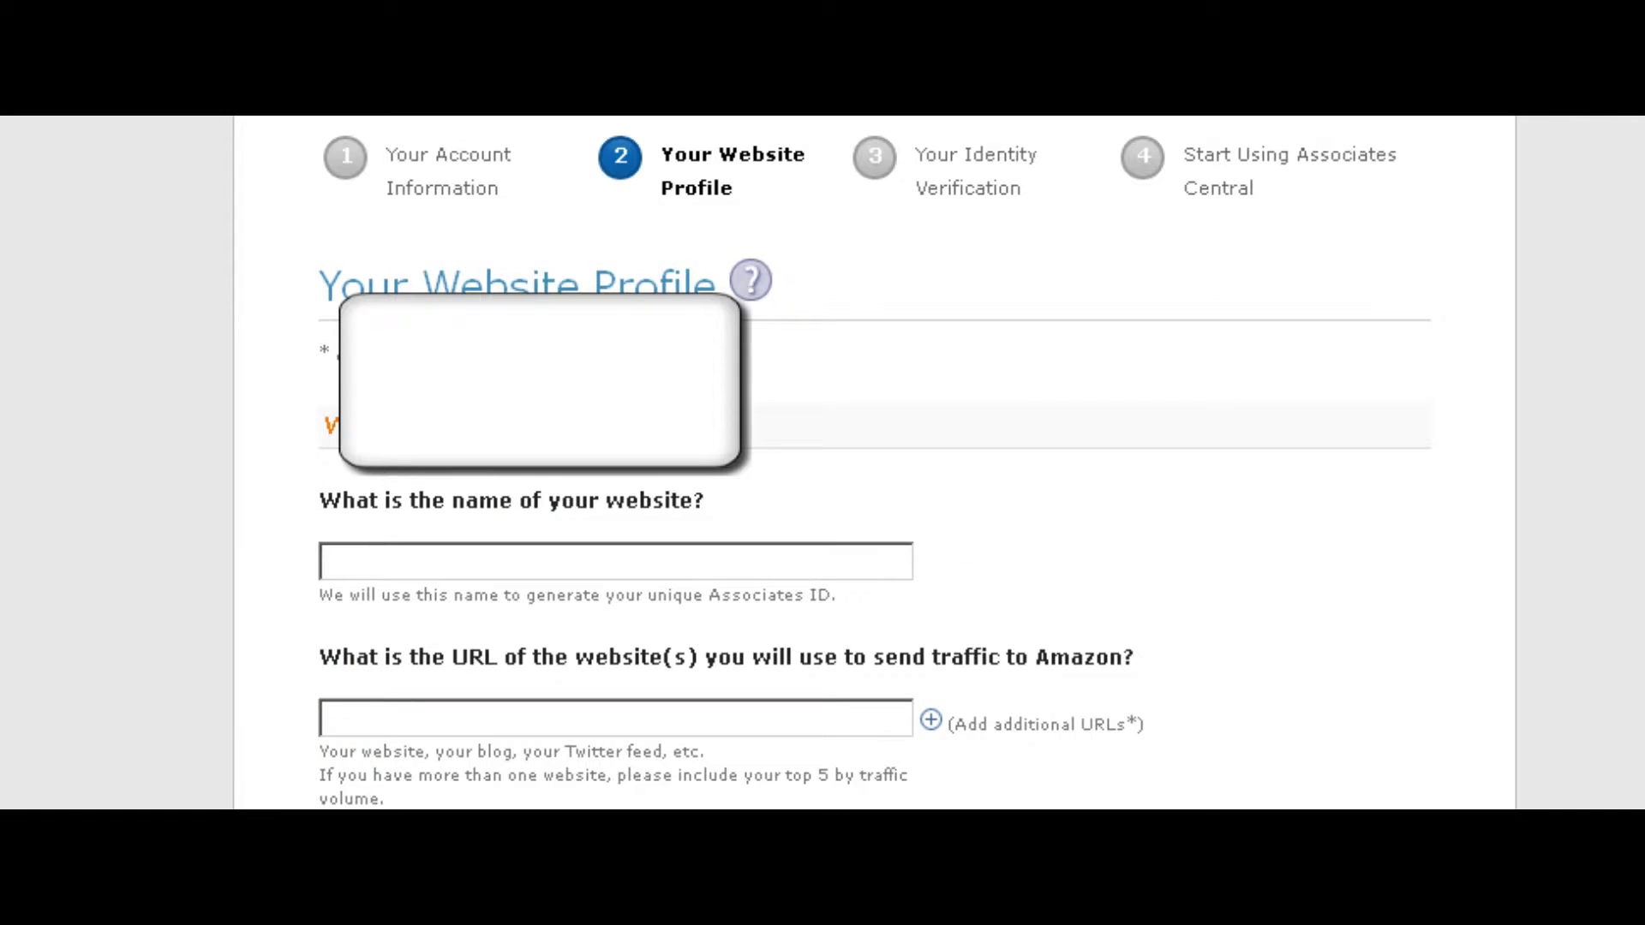
Step: Review the questions of the website profile form, from website name to how you heard about the program
{"action": "scroll", "coordinate": [874, 463], "scroll_direction": "down", "scroll_amount": 3}
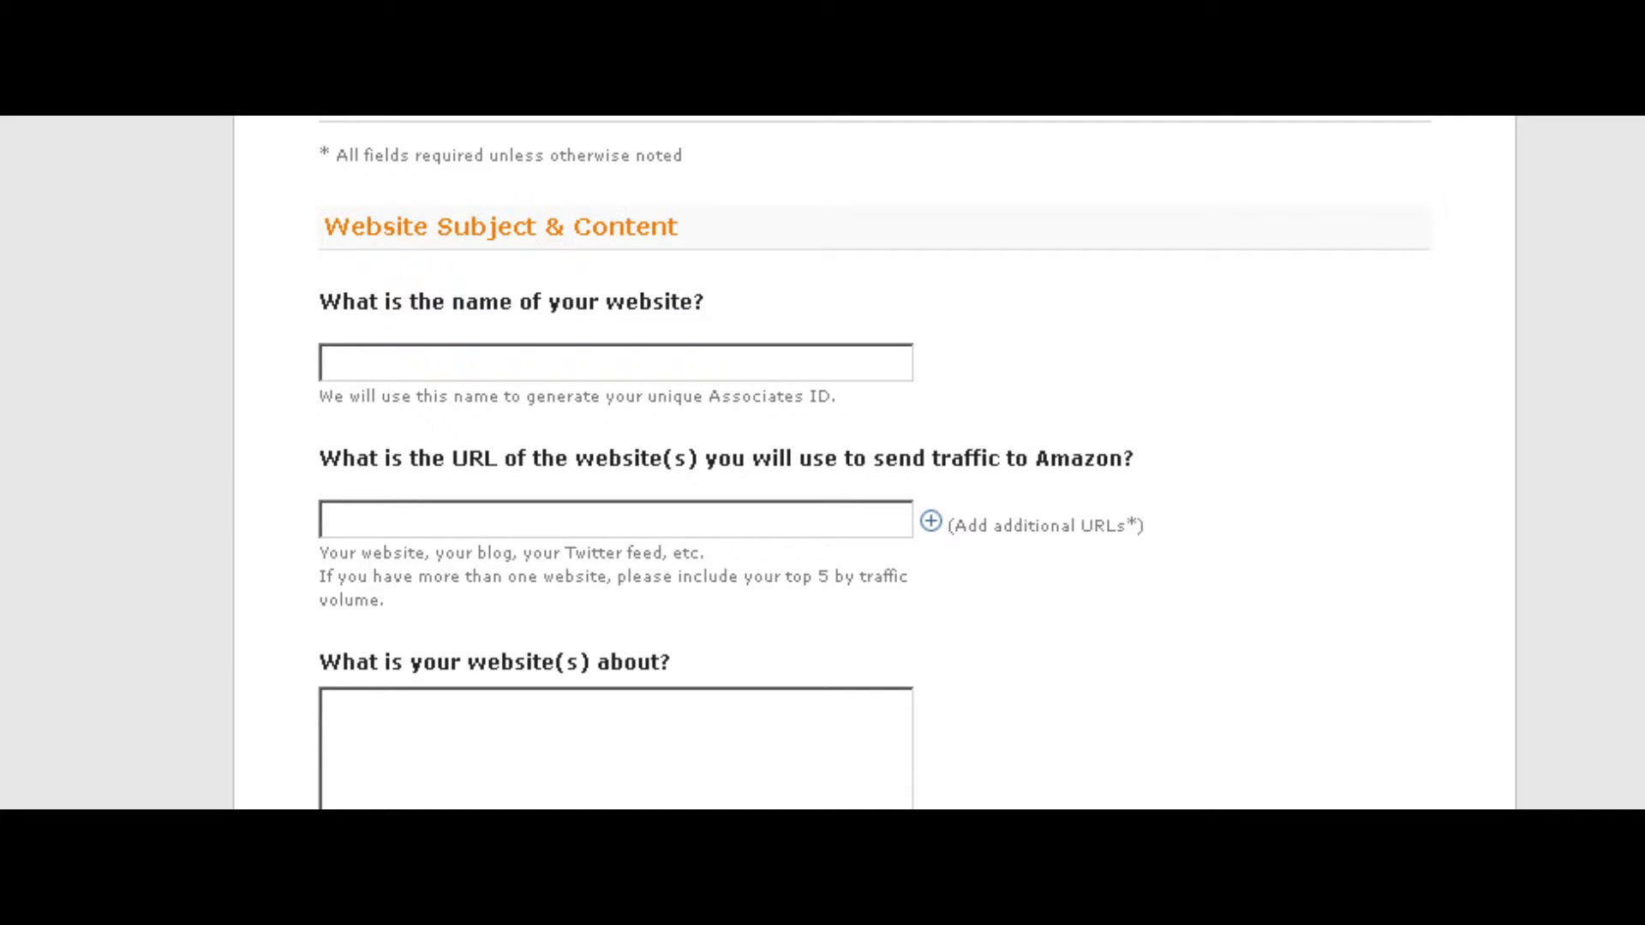
{"action": "scroll", "coordinate": [874, 462], "scroll_direction": "down", "scroll_amount": 5}
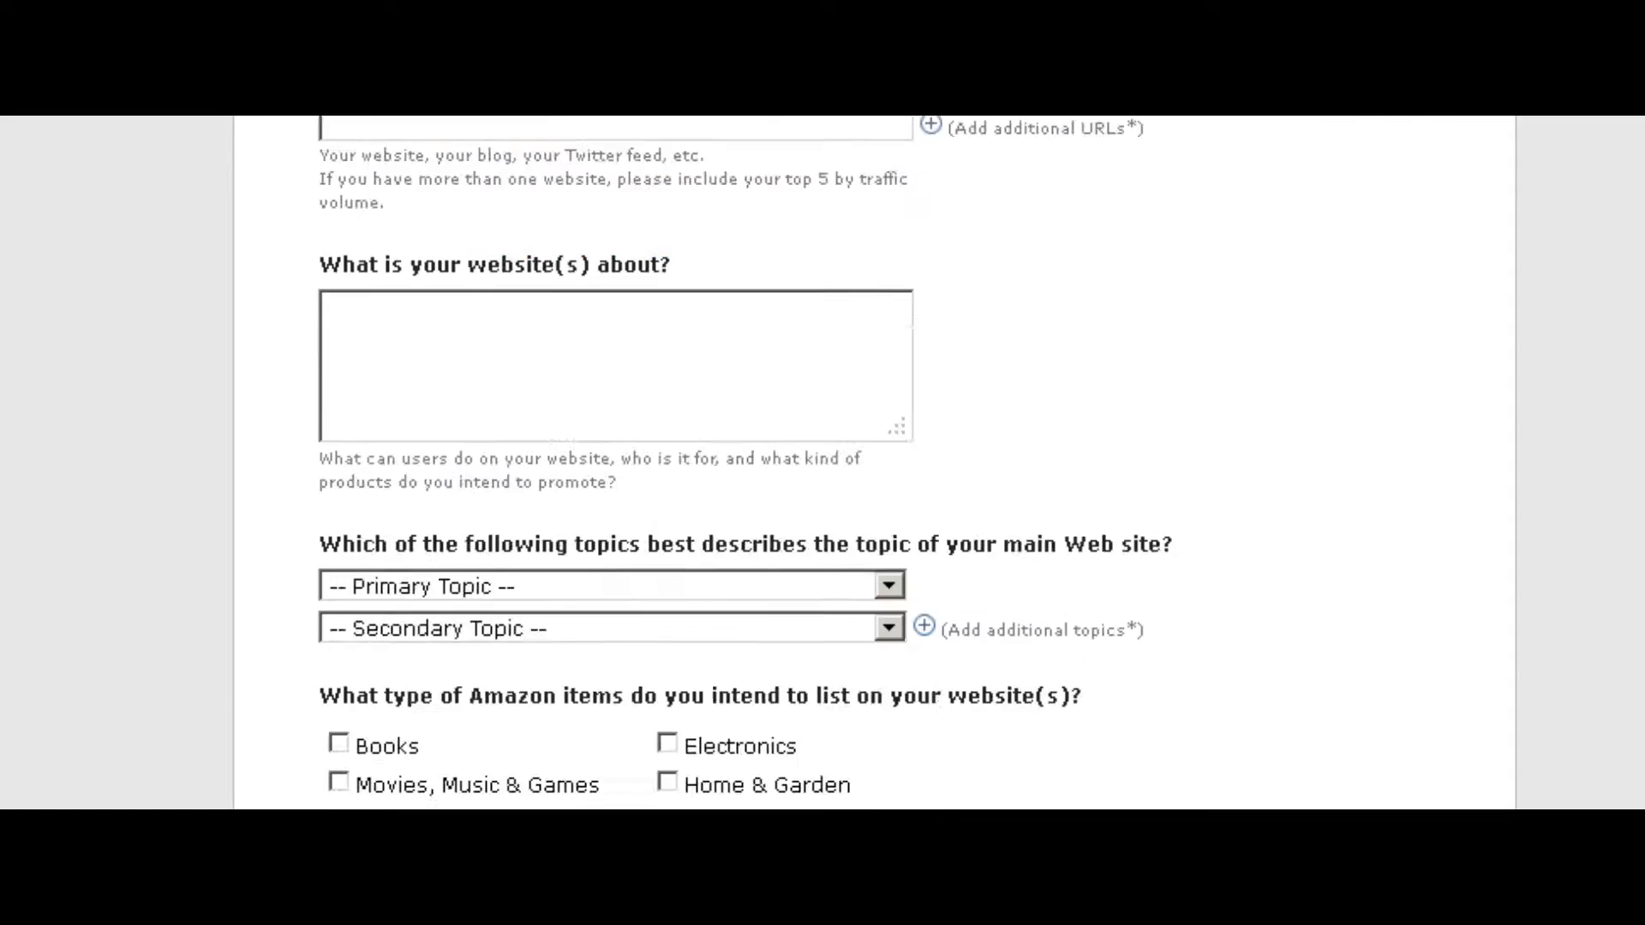
{"action": "scroll", "coordinate": [874, 463], "scroll_direction": "up", "scroll_amount": 3}
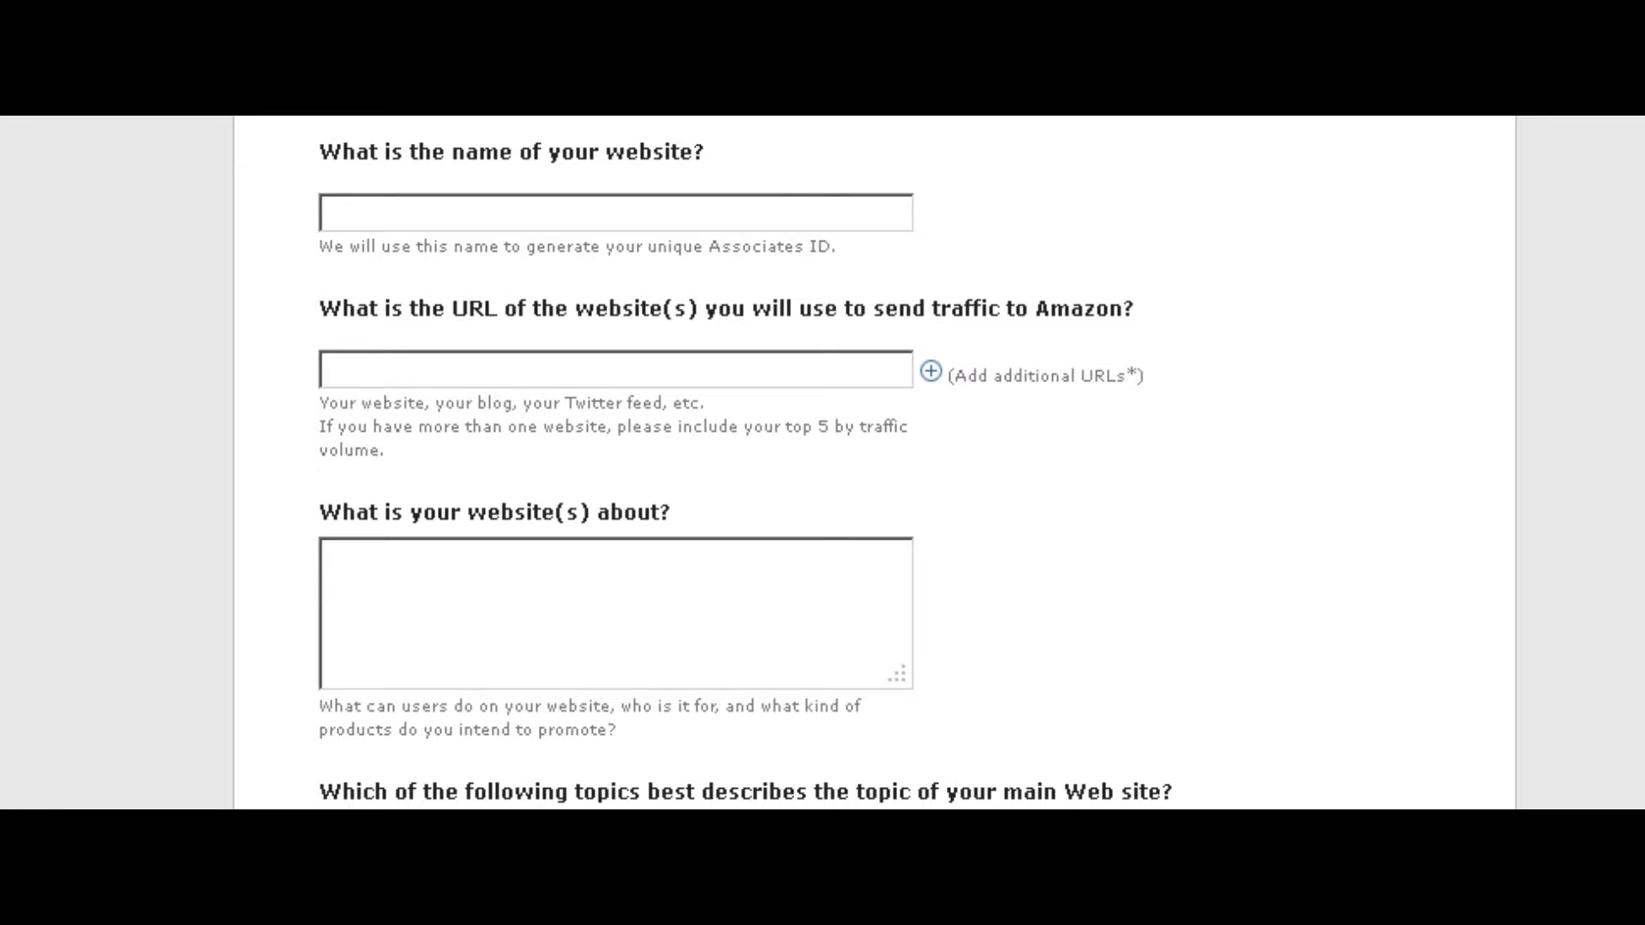
{"action": "scroll", "coordinate": [874, 463], "scroll_direction": "down", "scroll_amount": 5}
{"action": "scroll", "coordinate": [385, 356], "scroll_direction": "up", "scroll_amount": 7}
{"action": "scroll", "coordinate": [385, 356], "scroll_direction": "down", "scroll_amount": 3}
{"action": "scroll", "coordinate": [822, 463], "scroll_direction": "down", "scroll_amount": 3}
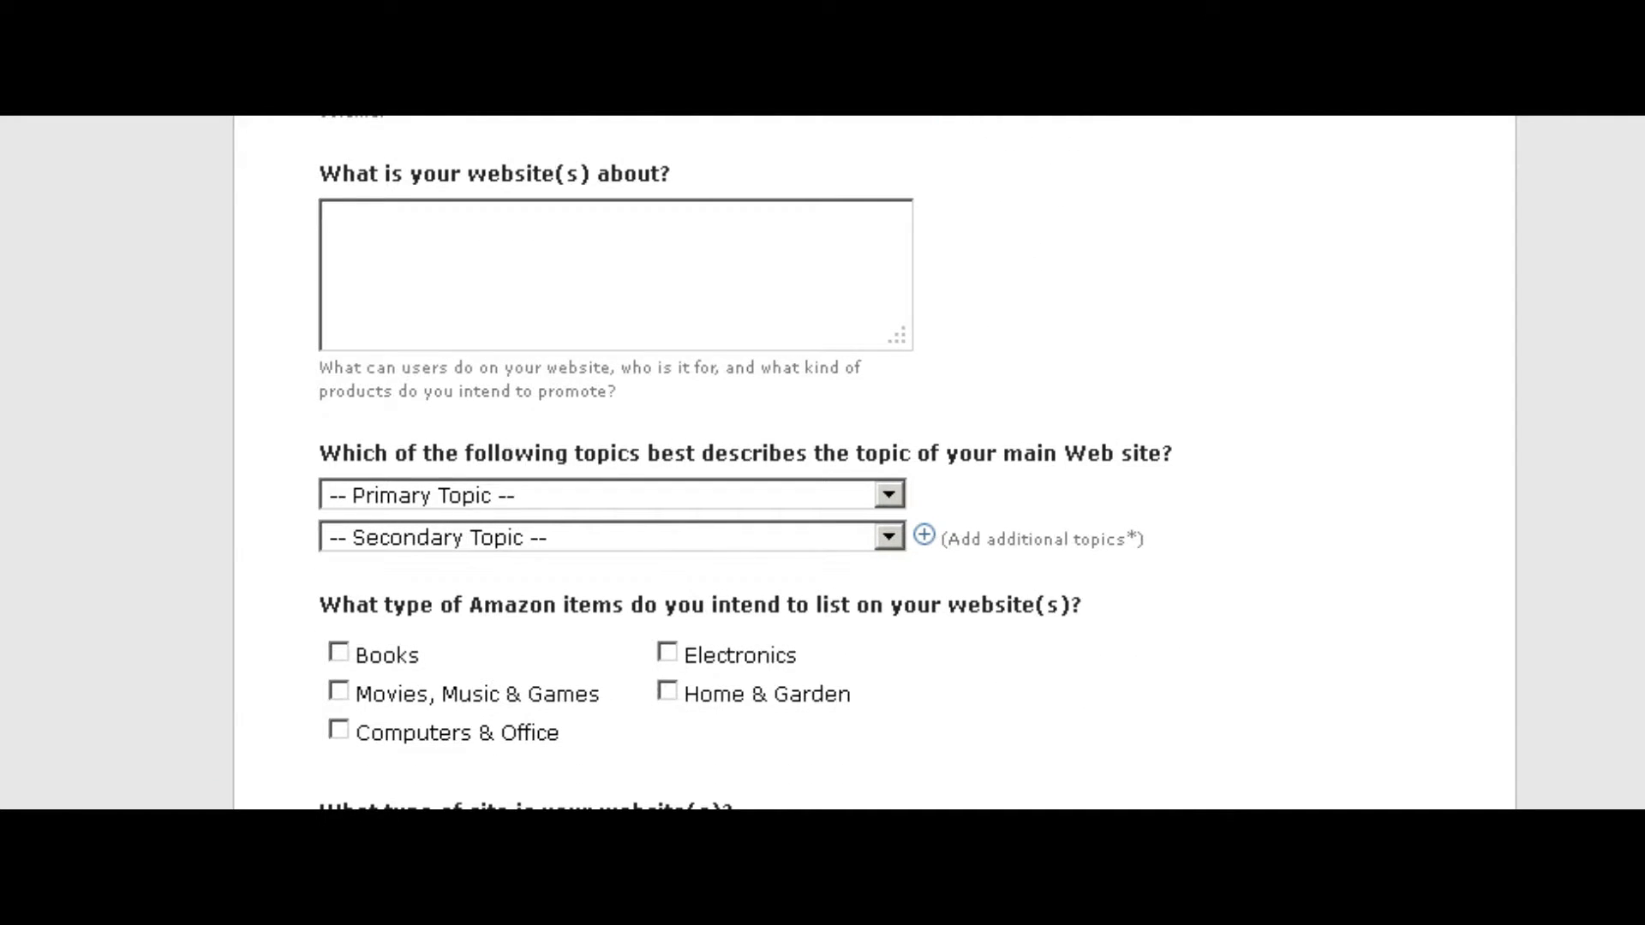
{"action": "scroll", "coordinate": [874, 463], "scroll_direction": "down", "scroll_amount": 3}
{"action": "scroll", "coordinate": [822, 463], "scroll_direction": "down", "scroll_amount": 9}
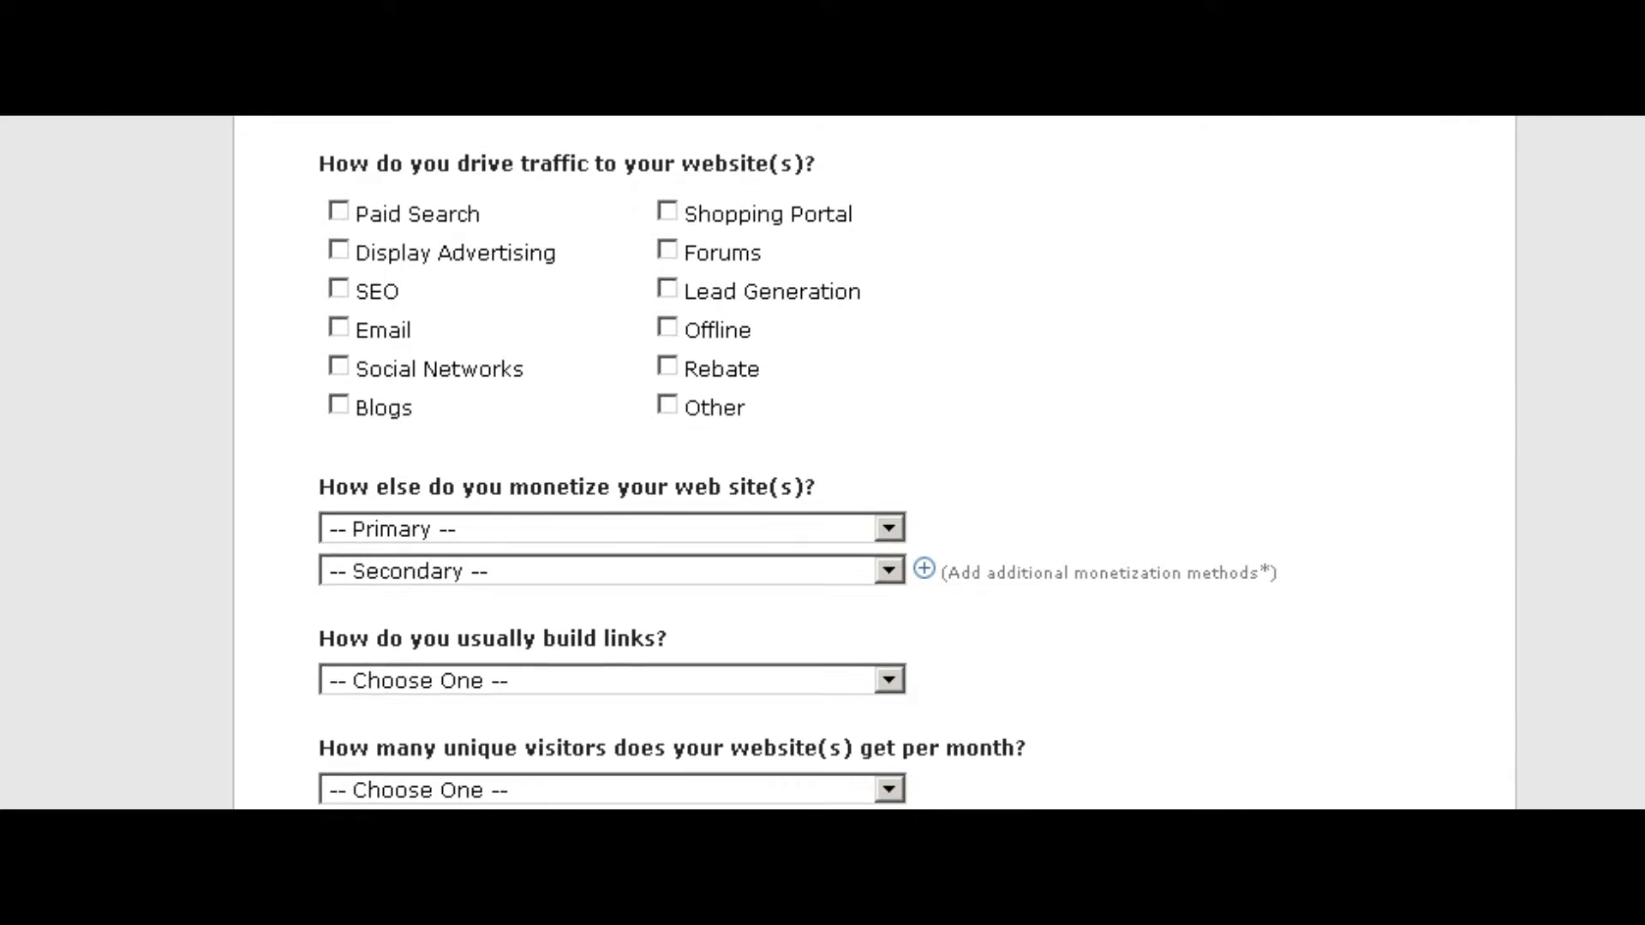
{"action": "scroll", "coordinate": [874, 463], "scroll_direction": "down", "scroll_amount": 3}
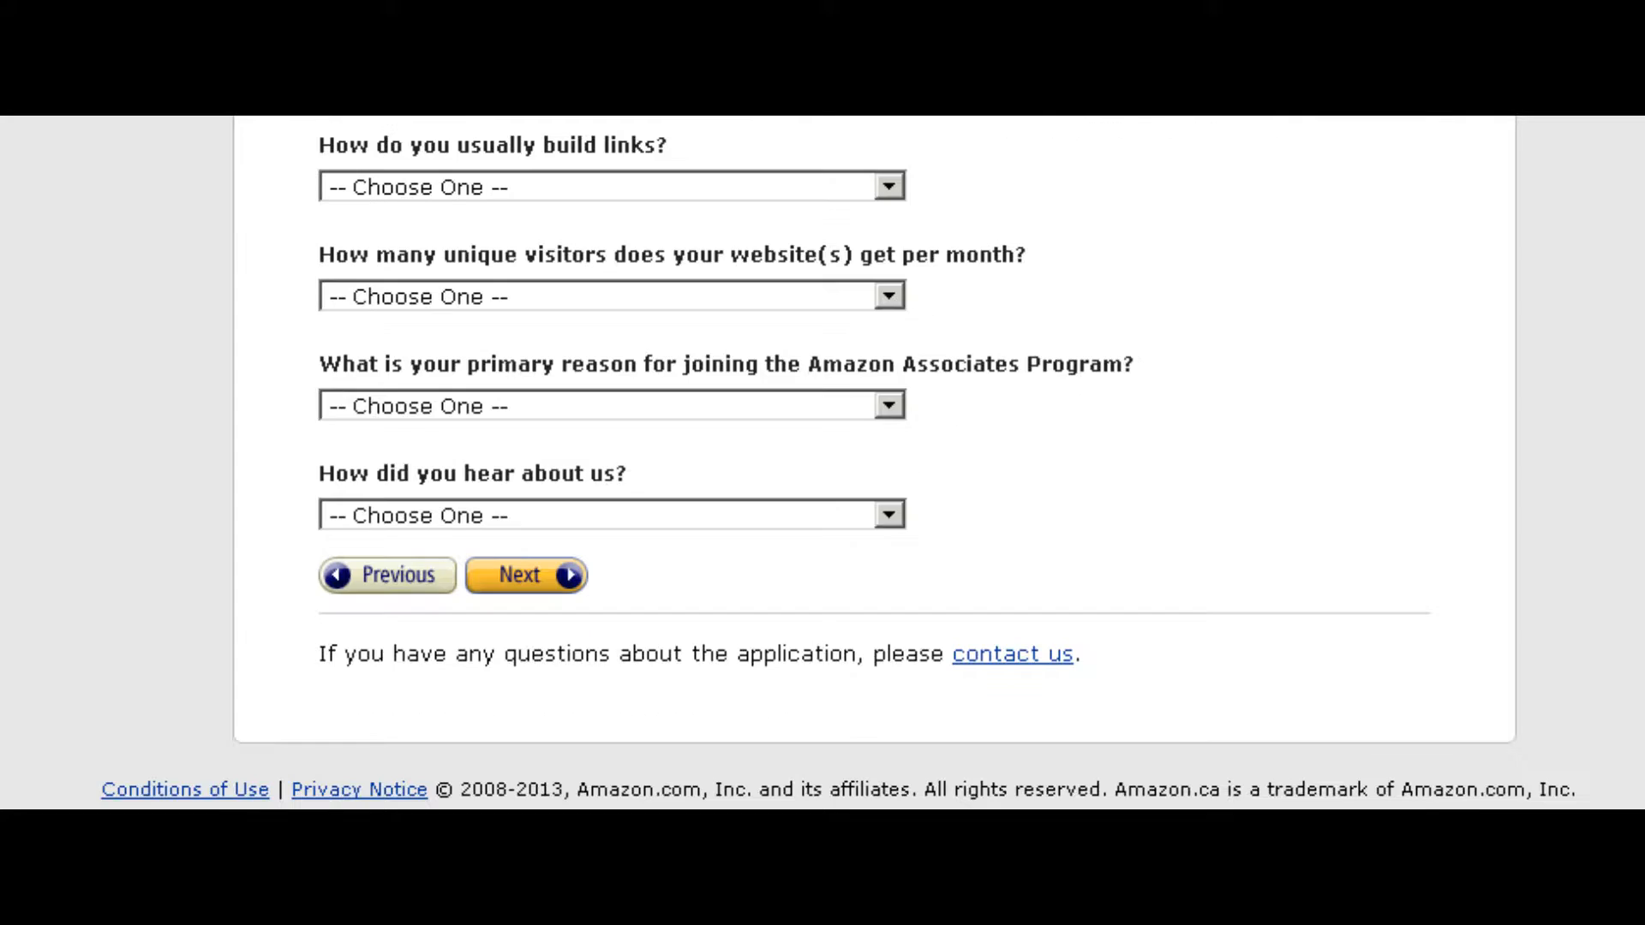
{"action": "scroll", "coordinate": [823, 462], "scroll_direction": "up", "scroll_amount": 16}
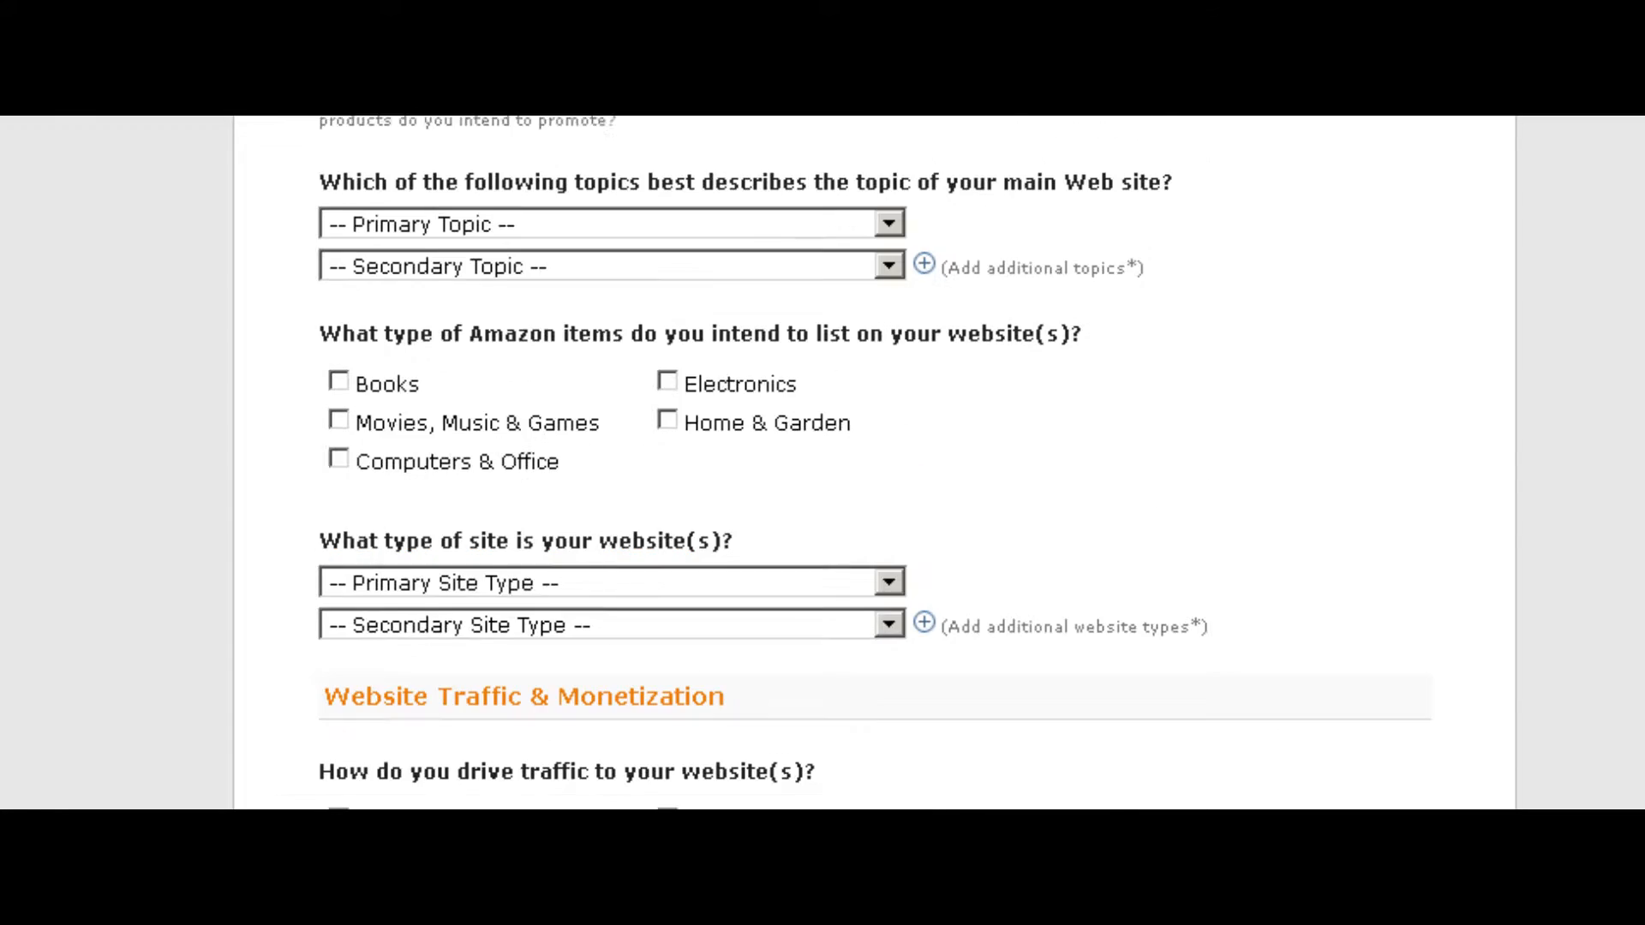
{"action": "scroll", "coordinate": [823, 463], "scroll_direction": "up", "scroll_amount": 7}
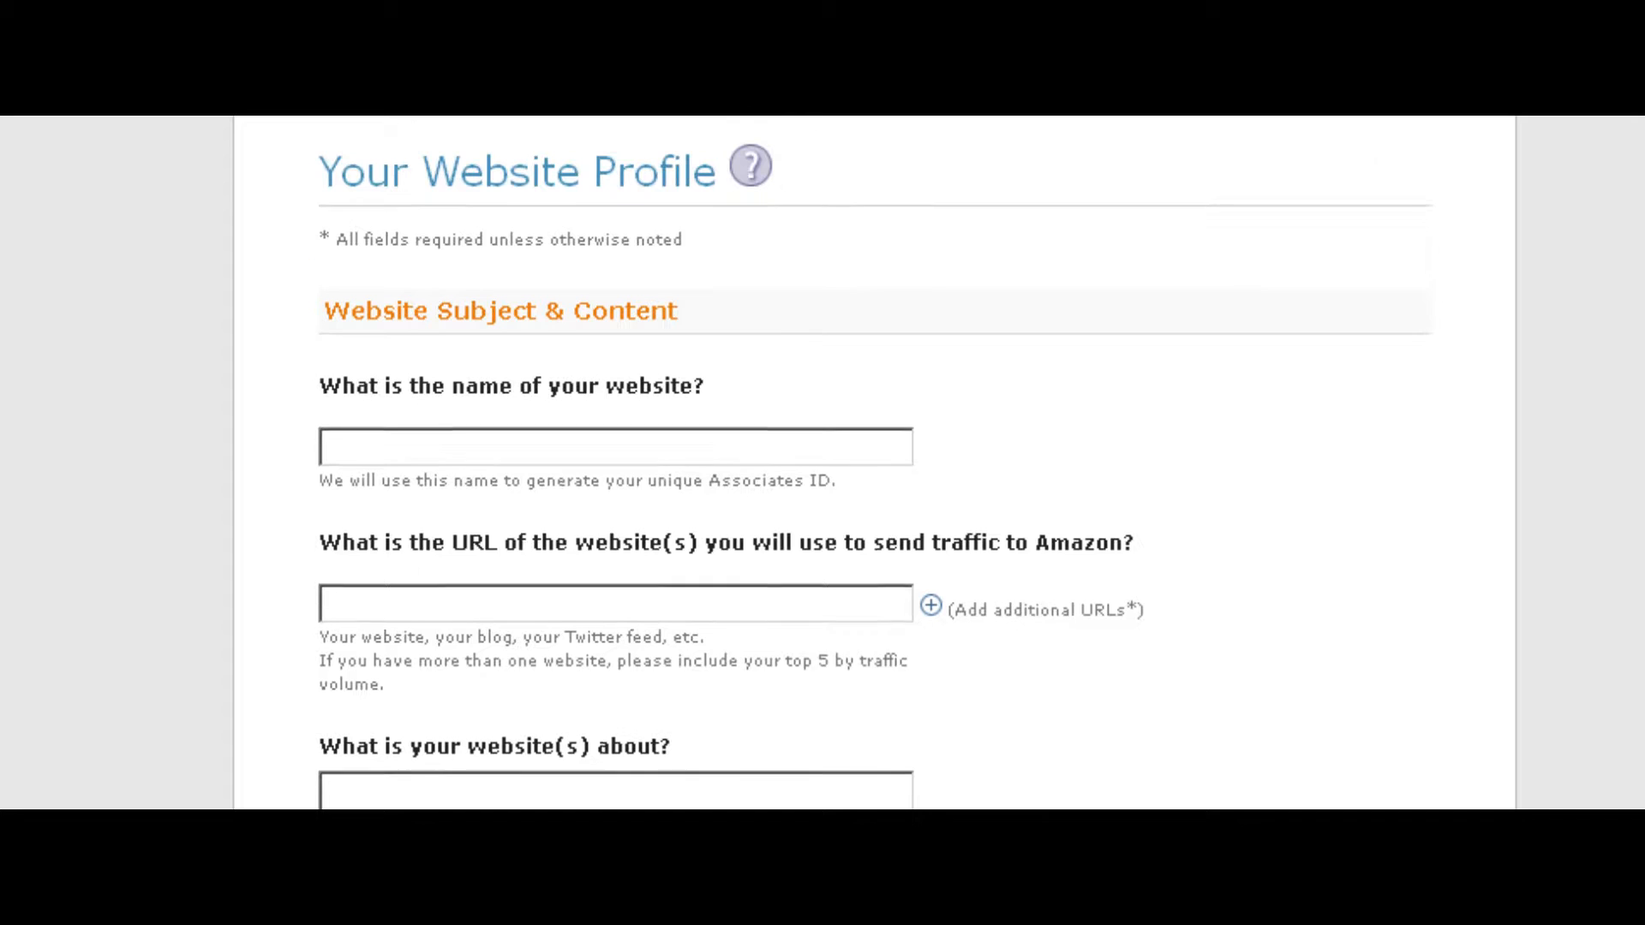
Step: Submit the completed website profile and proceed to the identity verification stage
{"action": "scroll", "coordinate": [822, 463], "scroll_direction": "down", "scroll_amount": 1}
{"action": "left_click", "coordinate": [390, 360]}
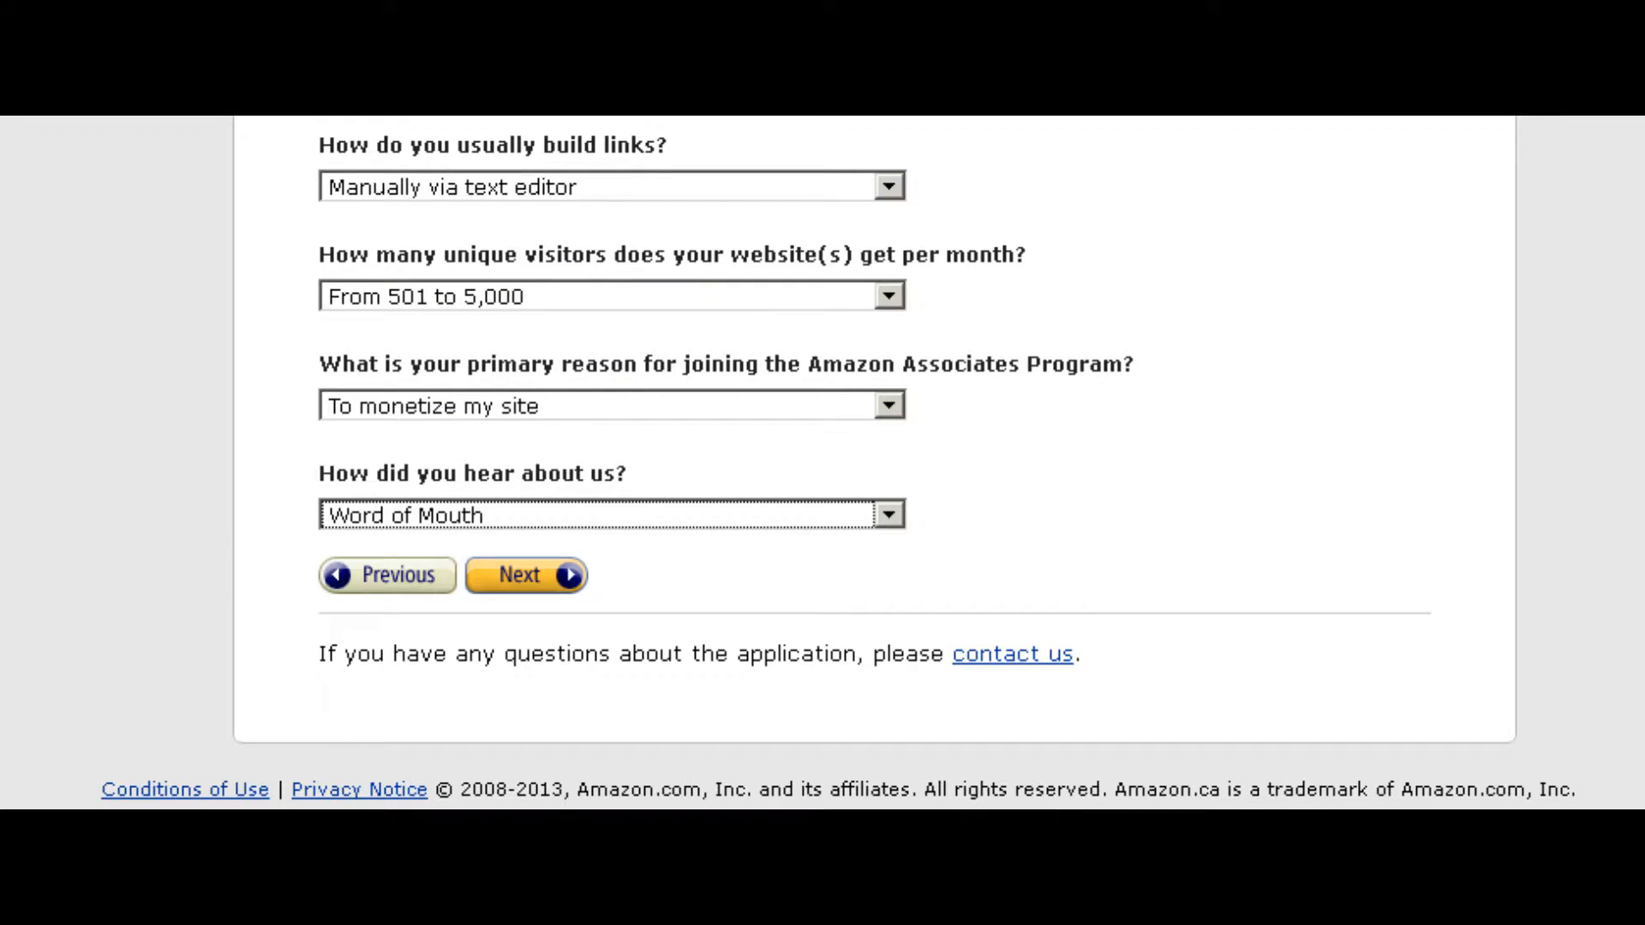
{"action": "left_click", "coordinate": [525, 575]}
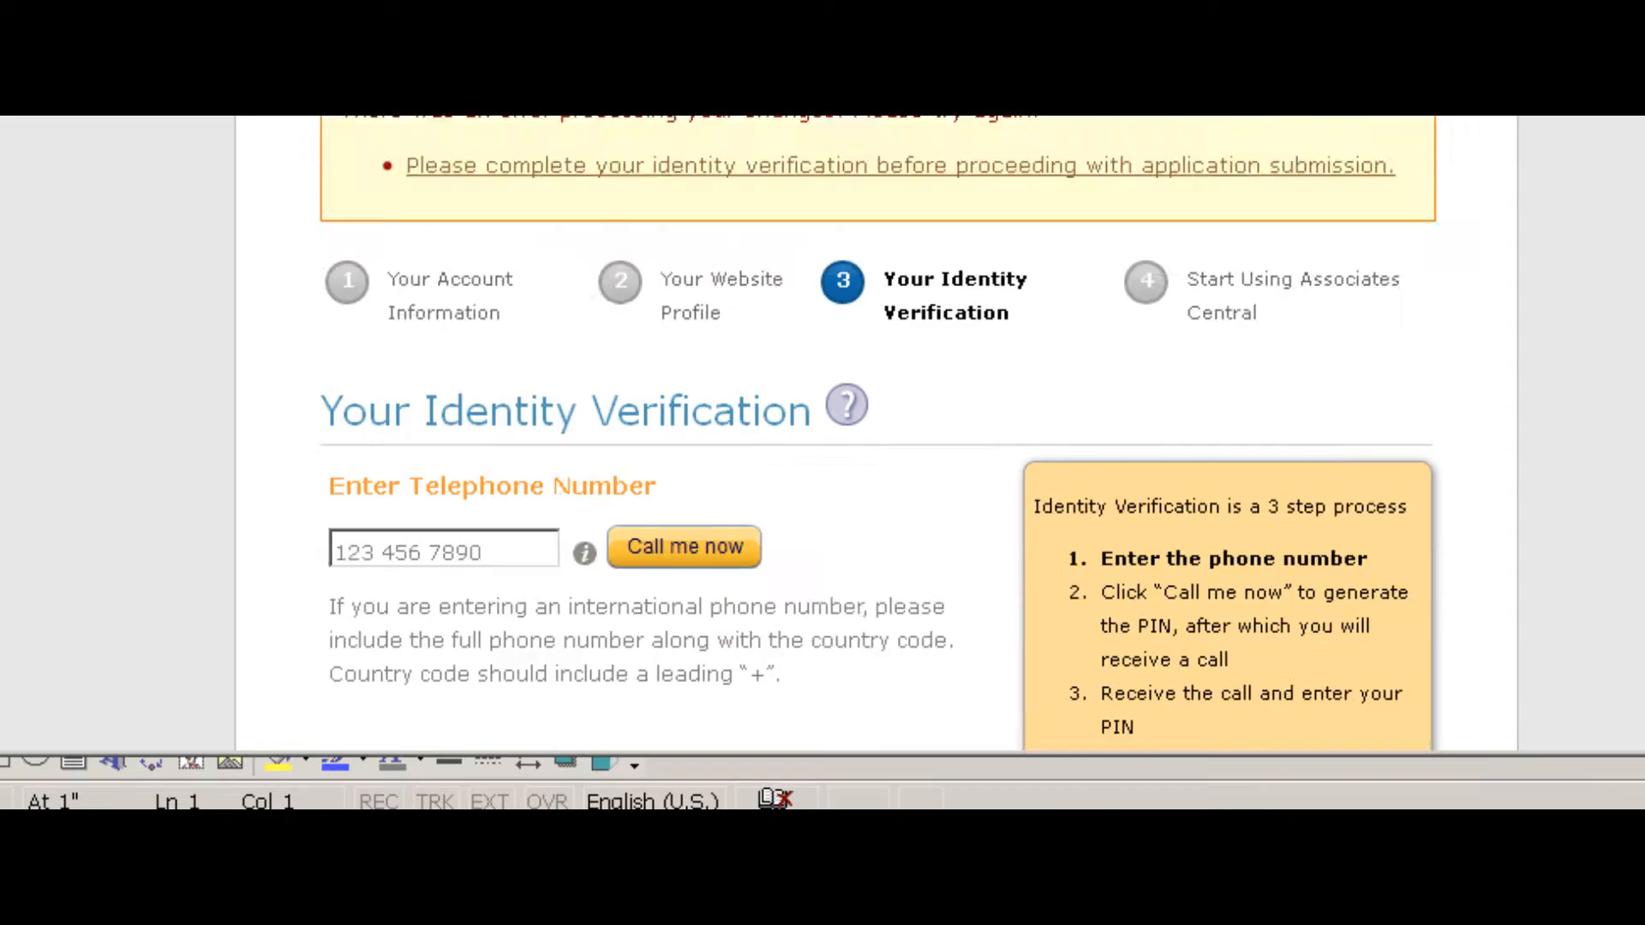
{"action": "scroll", "coordinate": [668, 403], "scroll_direction": "down", "scroll_amount": 2}
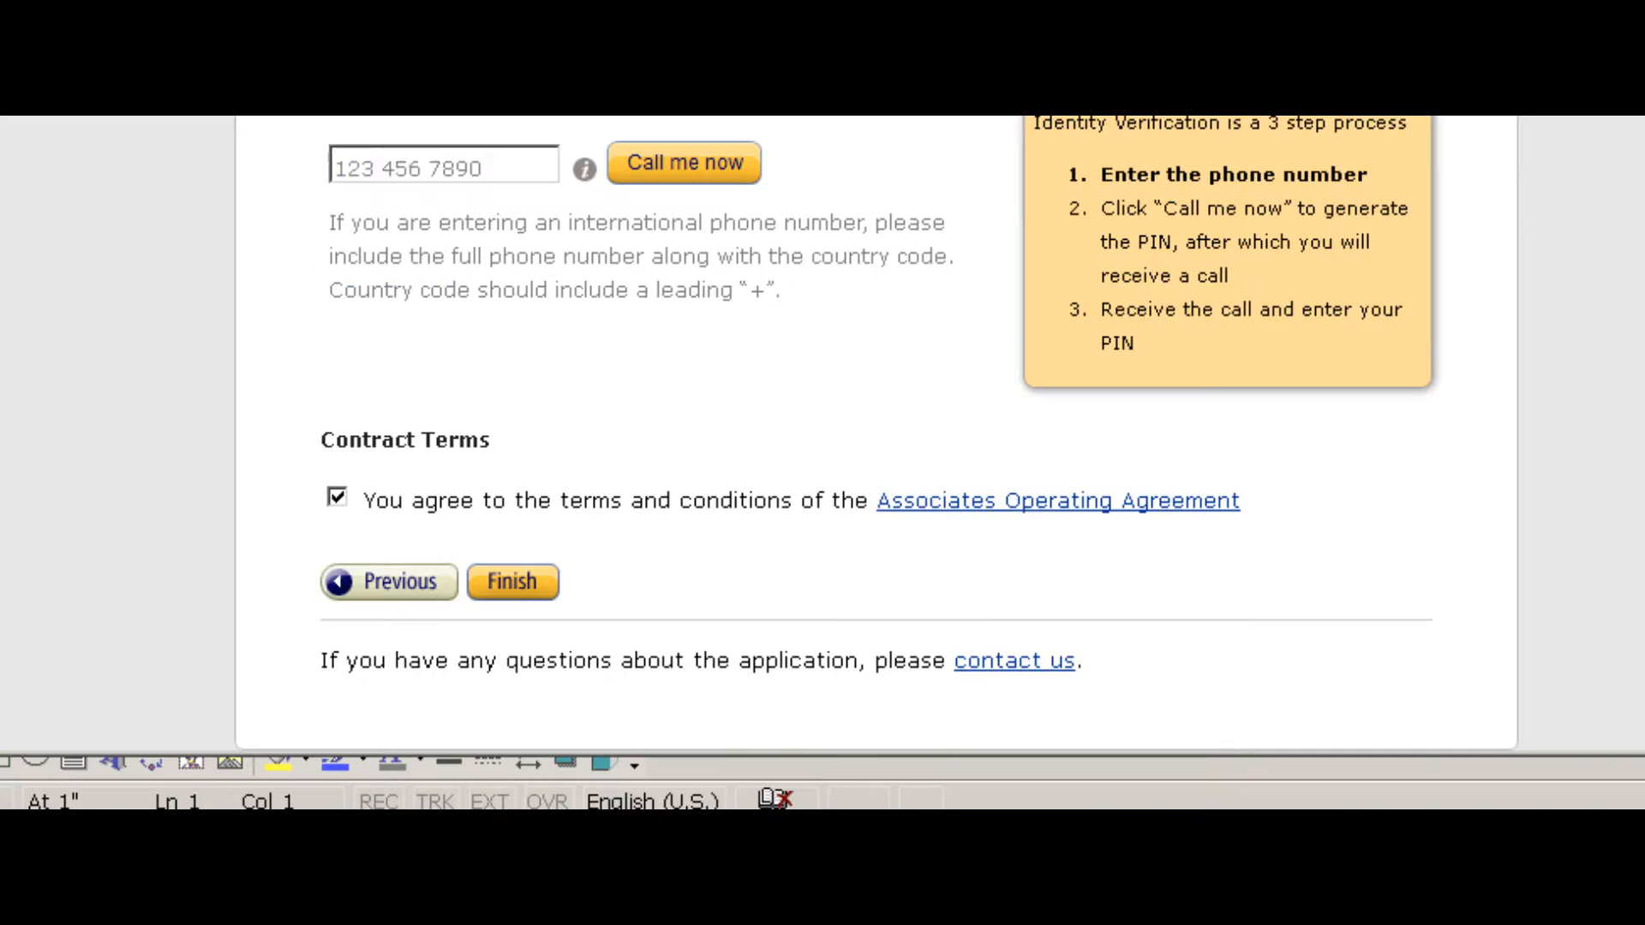
{"action": "scroll", "coordinate": [360, 672], "scroll_direction": "up", "scroll_amount": 3}
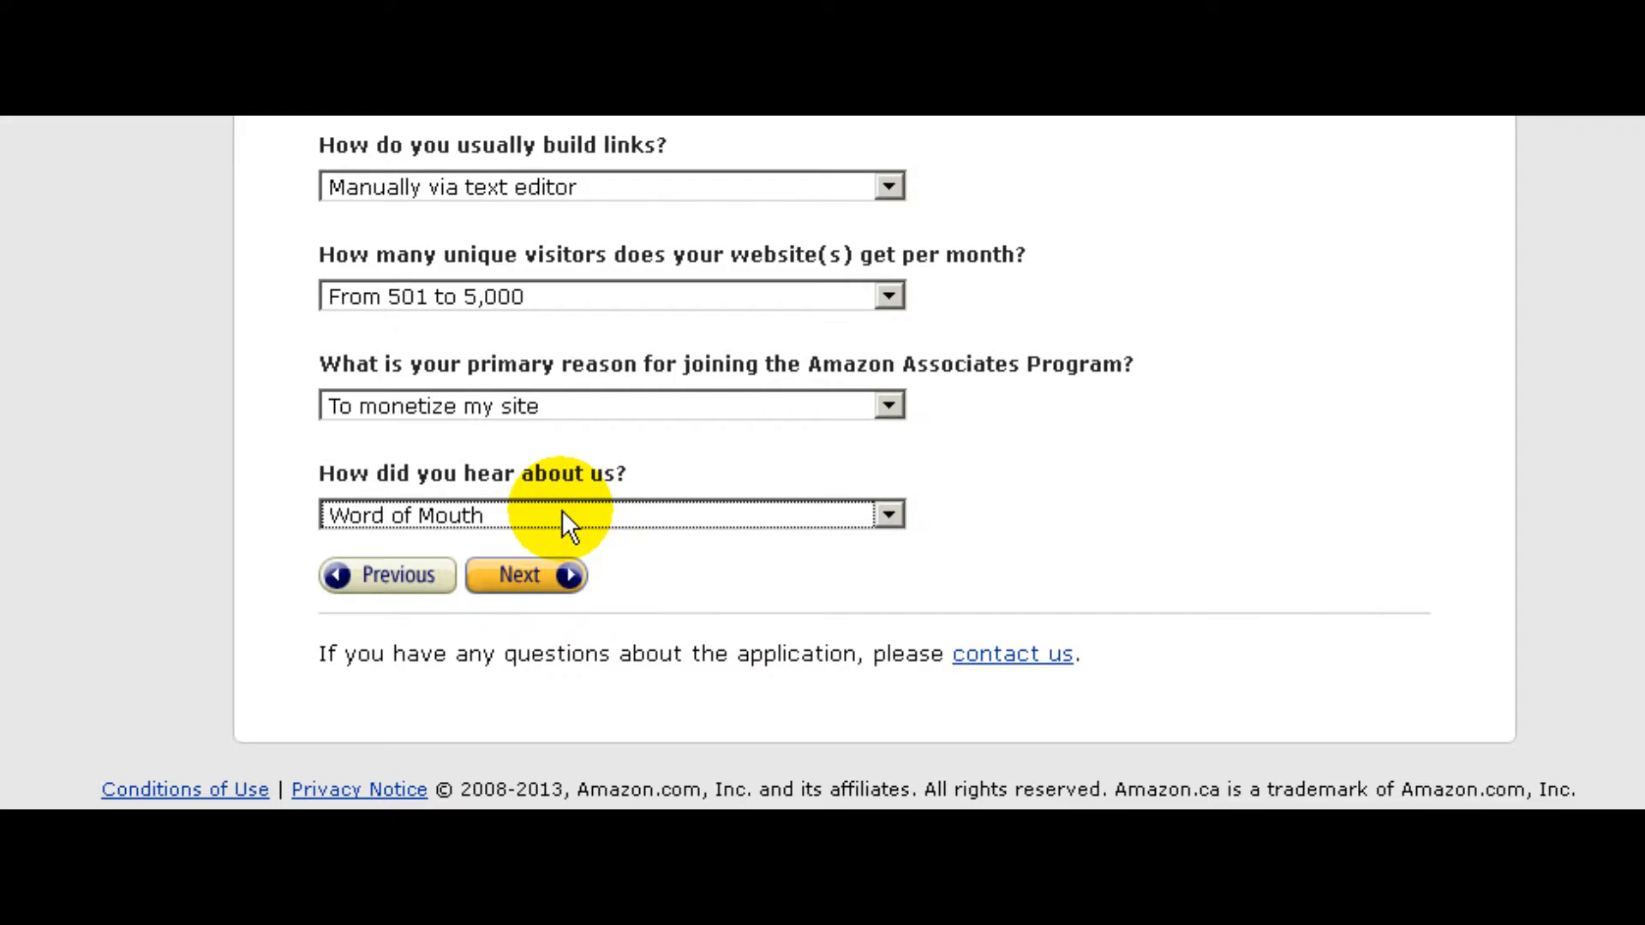
{"action": "left_click", "coordinate": [521, 585]}
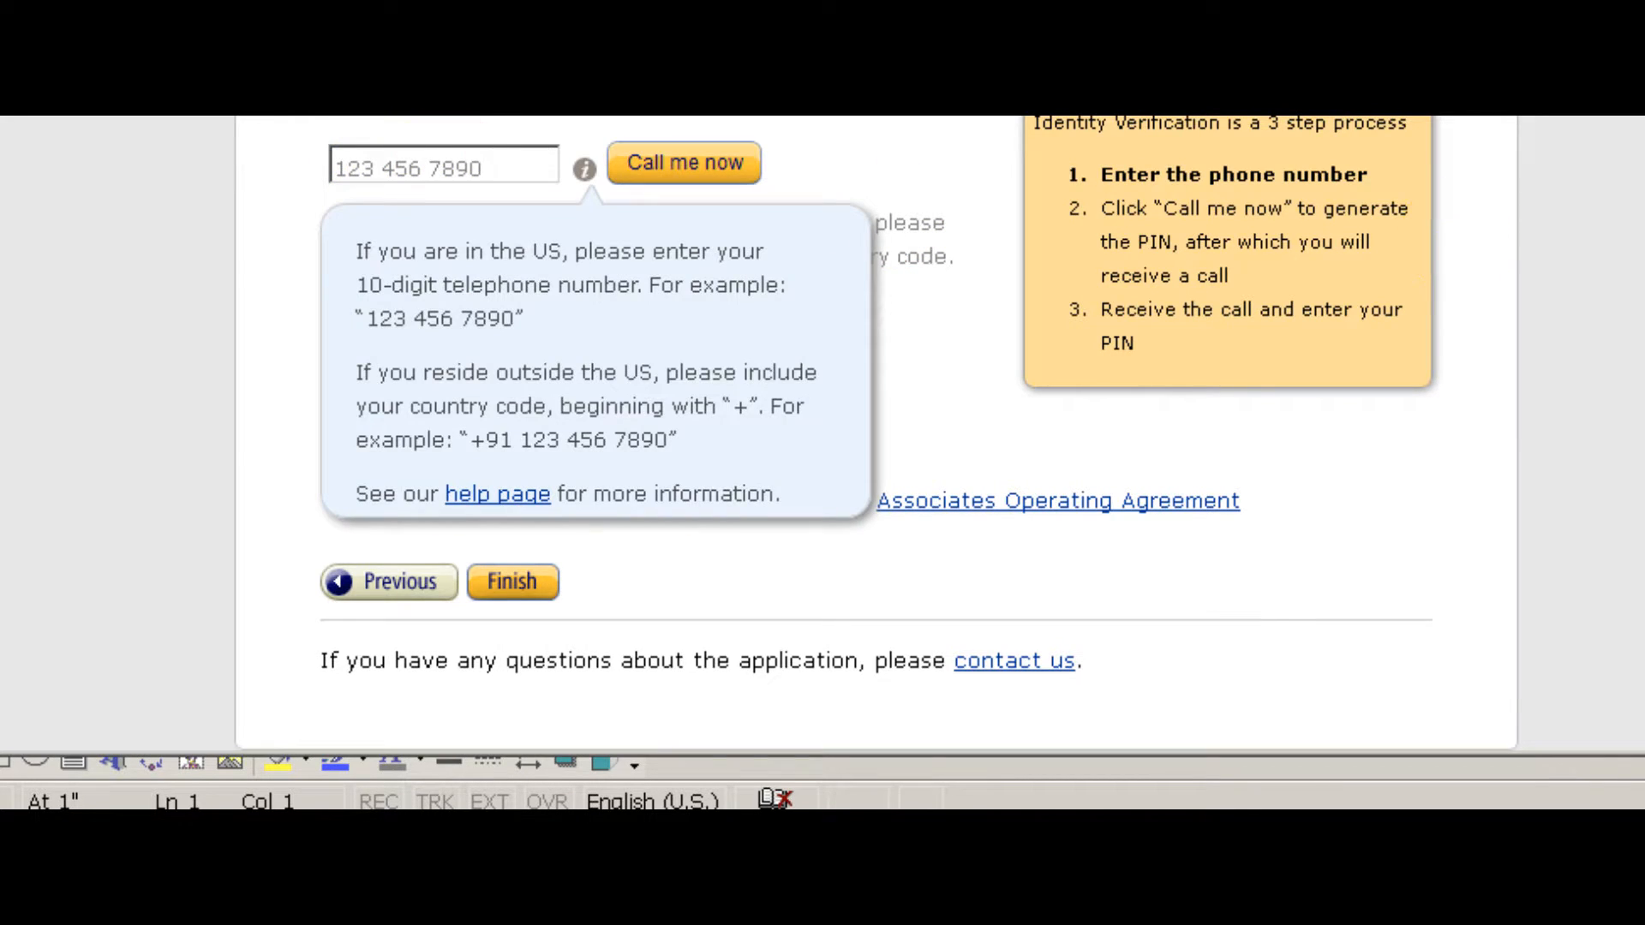
Step: Examine the identity verification page's telephone number instructions, three-step process and contract terms
{"action": "scroll", "coordinate": [877, 434], "scroll_direction": "up", "scroll_amount": 1}
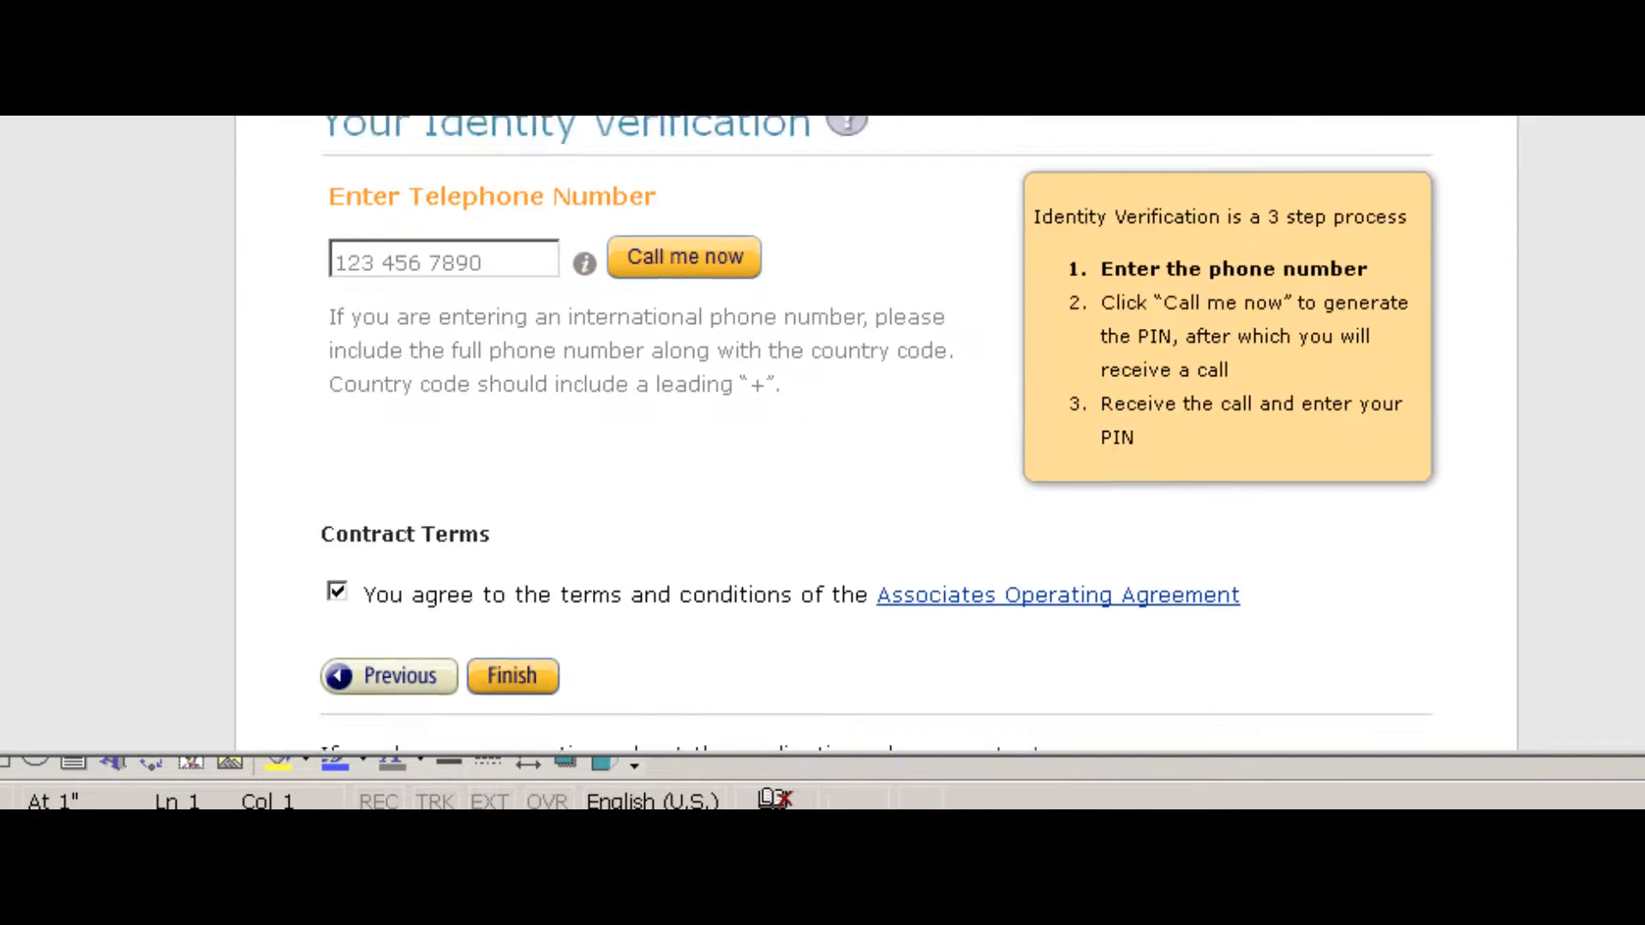
{"action": "scroll", "coordinate": [876, 434], "scroll_direction": "up", "scroll_amount": 2}
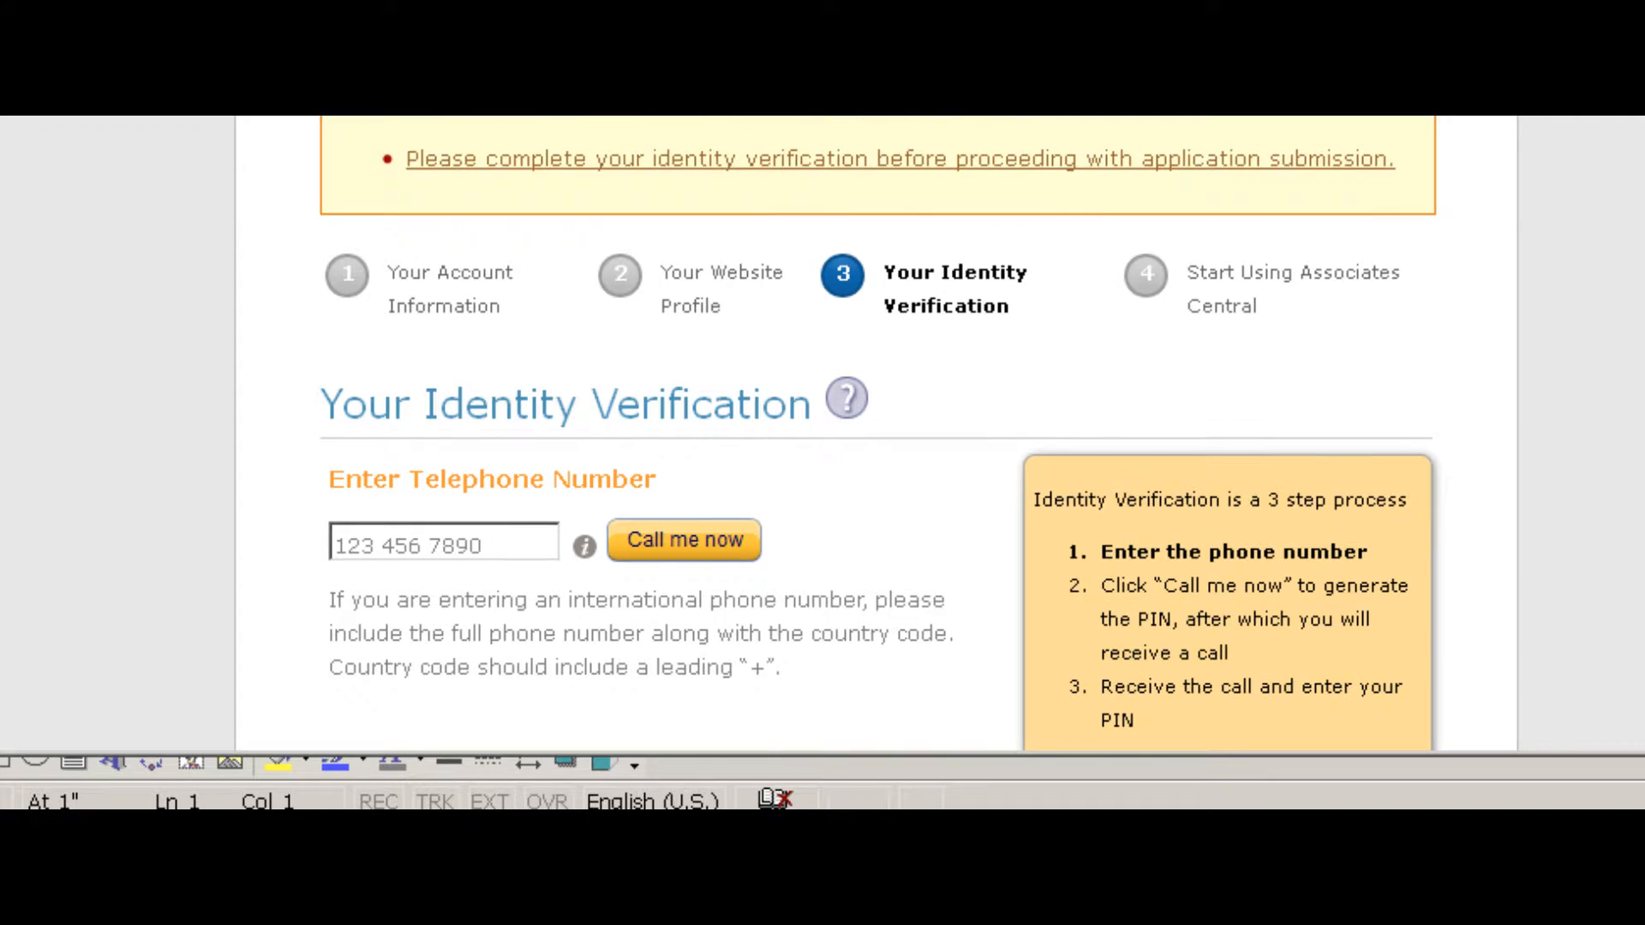
{"action": "scroll", "coordinate": [877, 434], "scroll_direction": "down", "scroll_amount": 1}
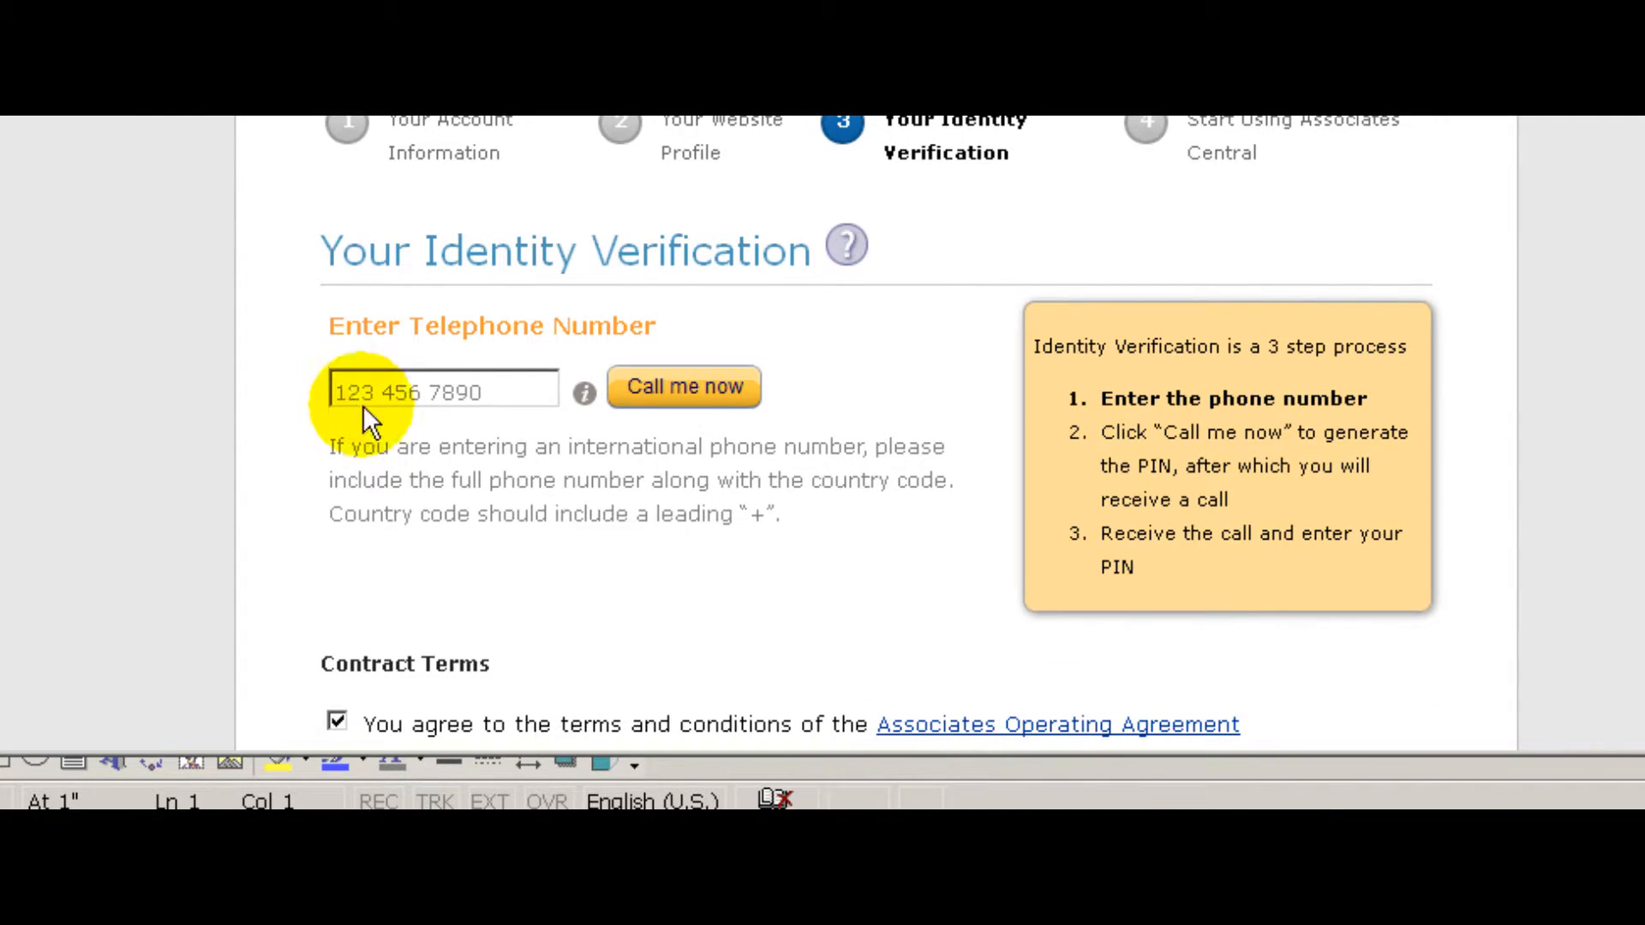
{"action": "scroll", "coordinate": [668, 404], "scroll_direction": "down", "scroll_amount": 2}
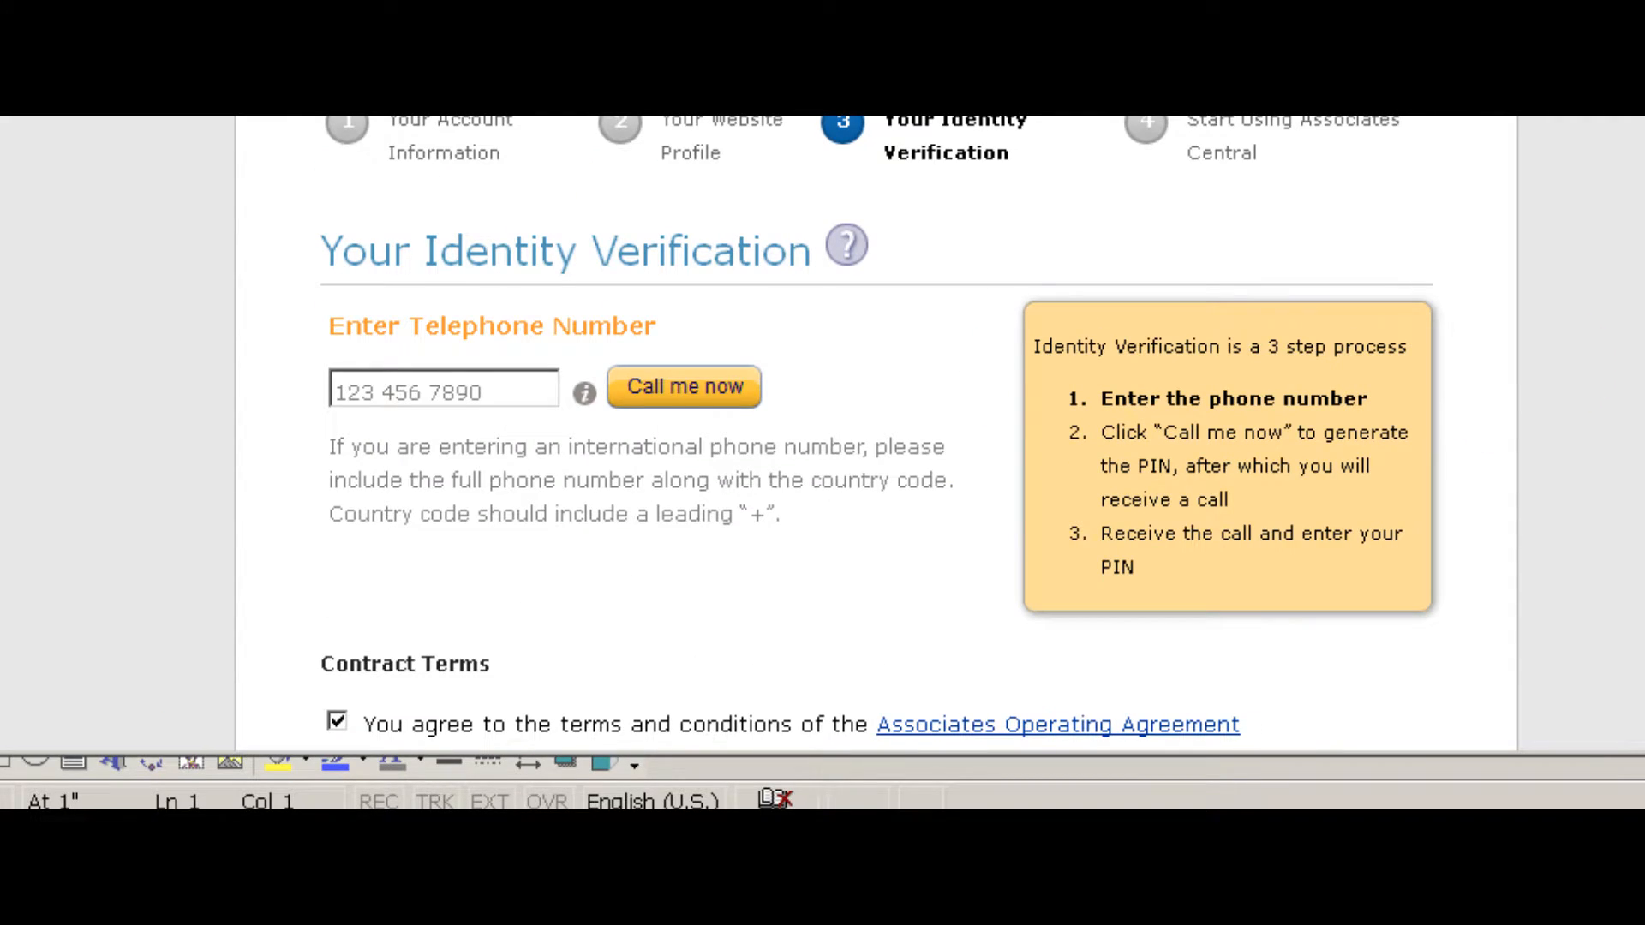
{"action": "scroll", "coordinate": [876, 435], "scroll_direction": "down", "scroll_amount": 2}
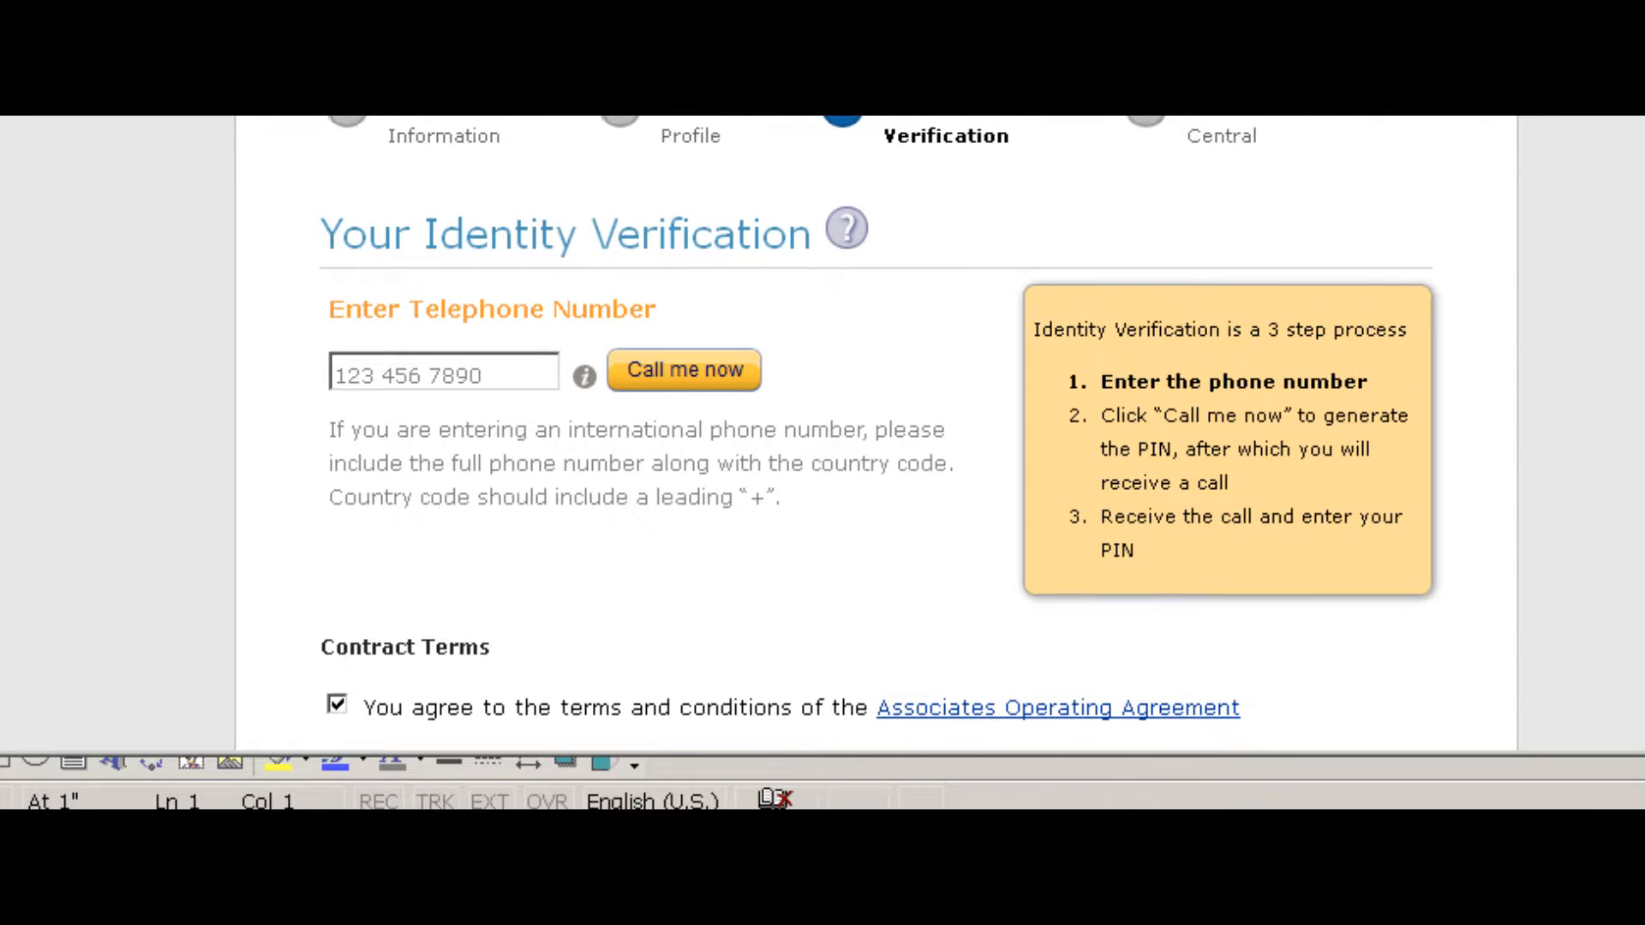
{"action": "scroll", "coordinate": [875, 434], "scroll_direction": "down", "scroll_amount": 1}
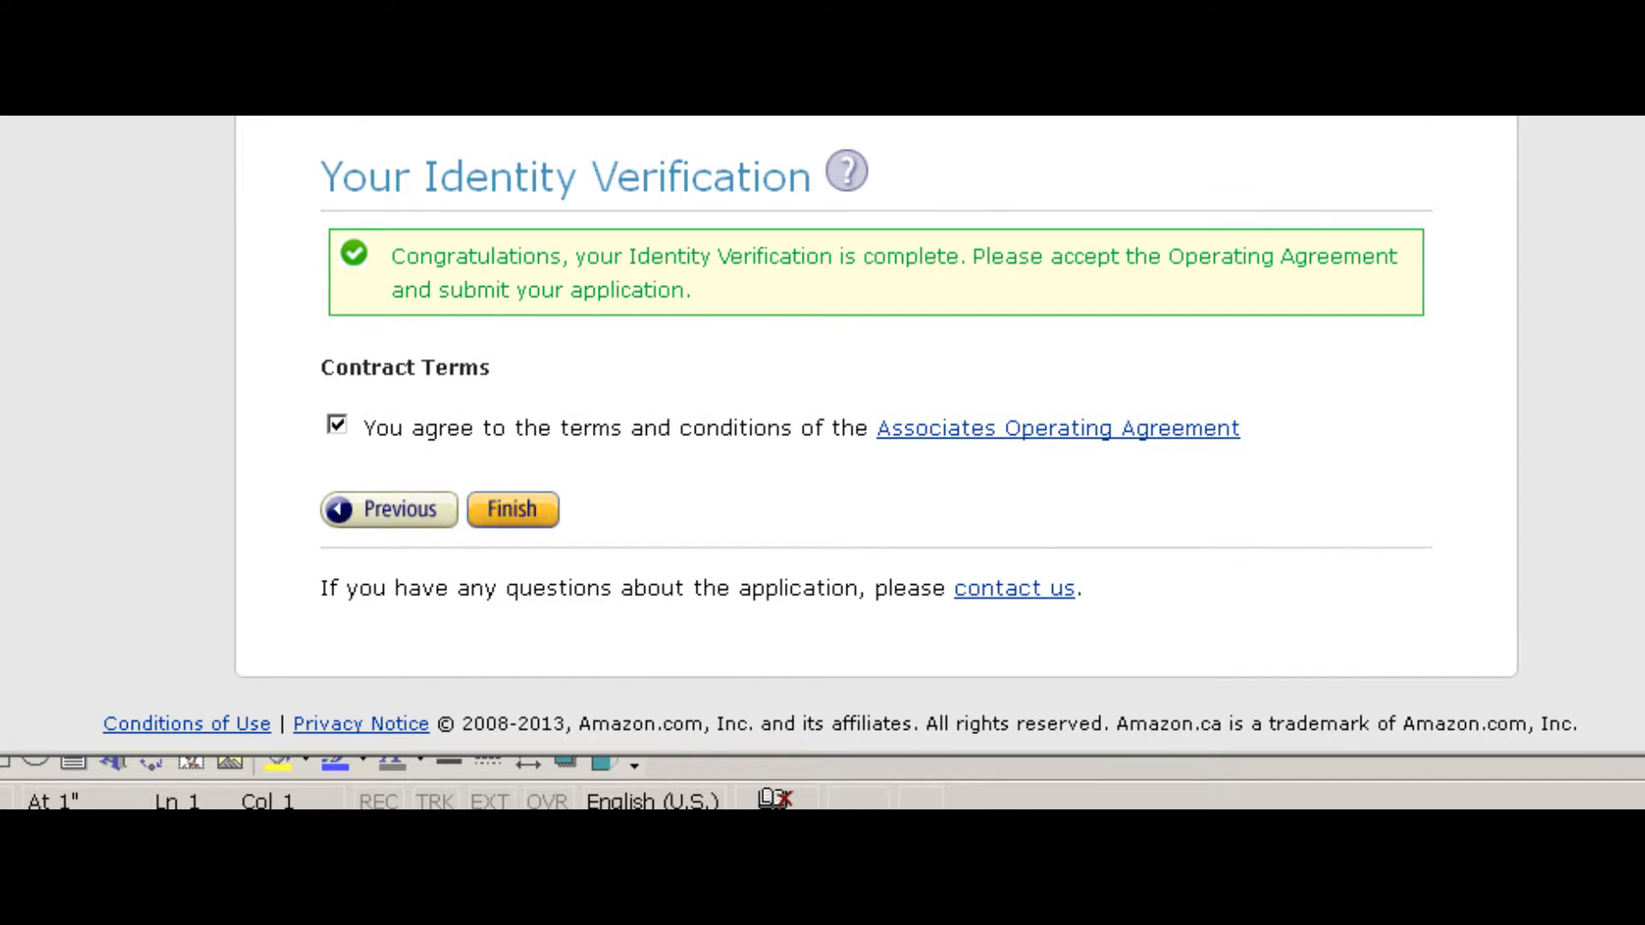
Step: Submit the Associates application with the Associates Operating Agreement accepted
{"action": "left_click", "coordinate": [506, 515]}
{"action": "left_click", "coordinate": [506, 515]}
{"action": "left_click", "coordinate": [507, 514]}
{"action": "left_click", "coordinate": [508, 514]}
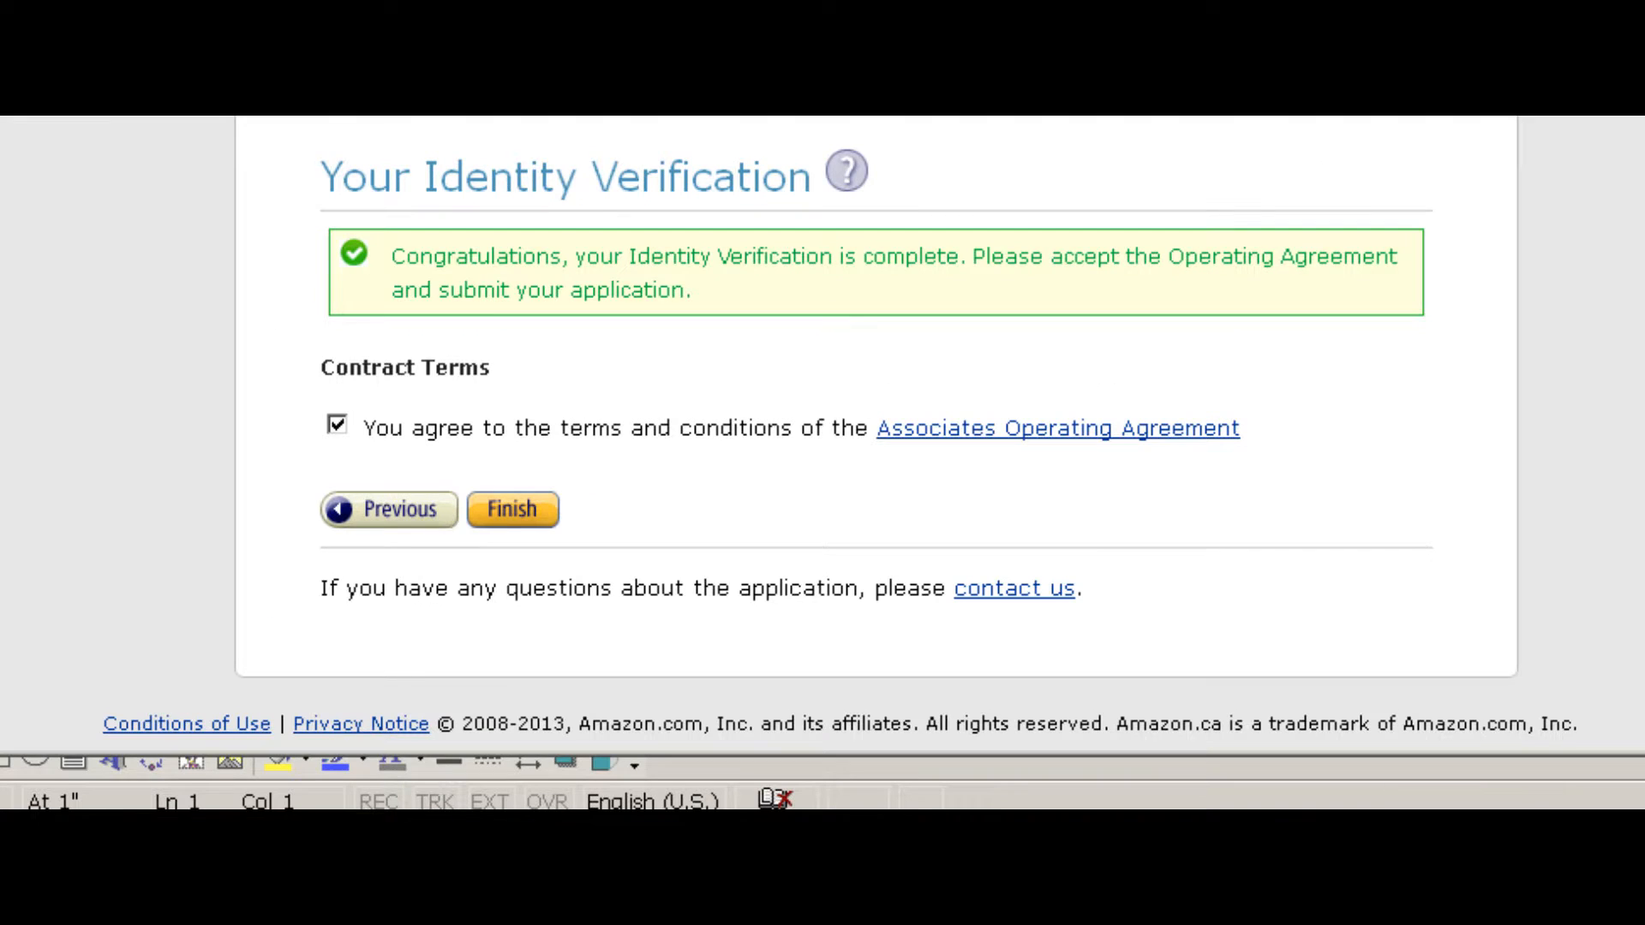
{"action": "left_click", "coordinate": [505, 515]}
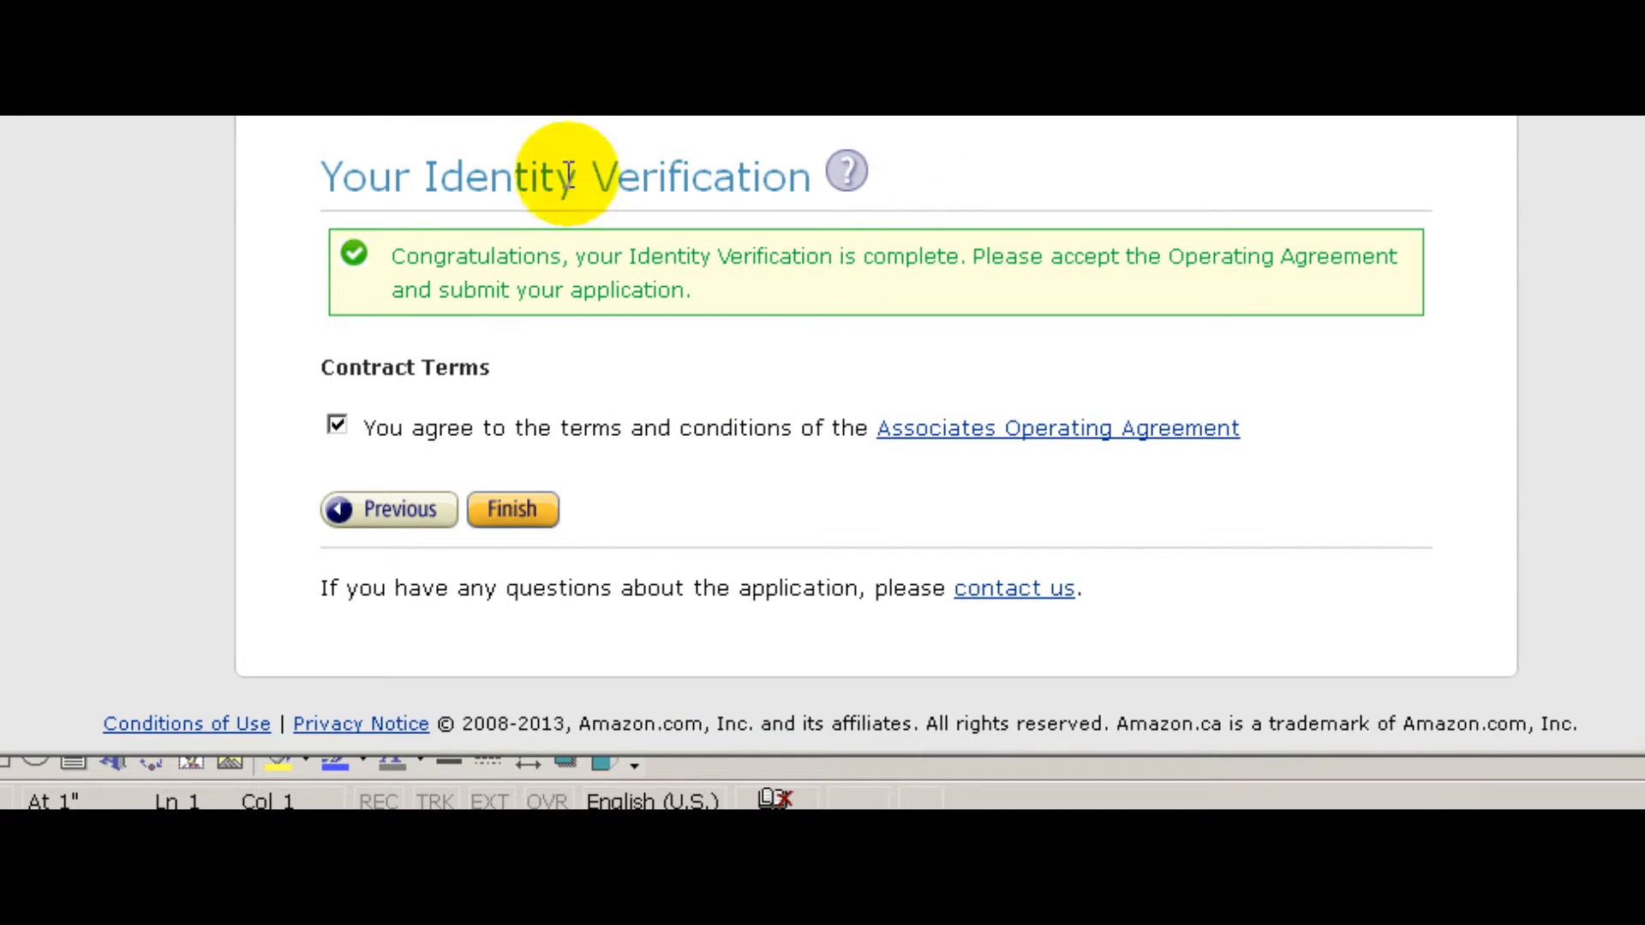
{"action": "left_click", "coordinate": [505, 514]}
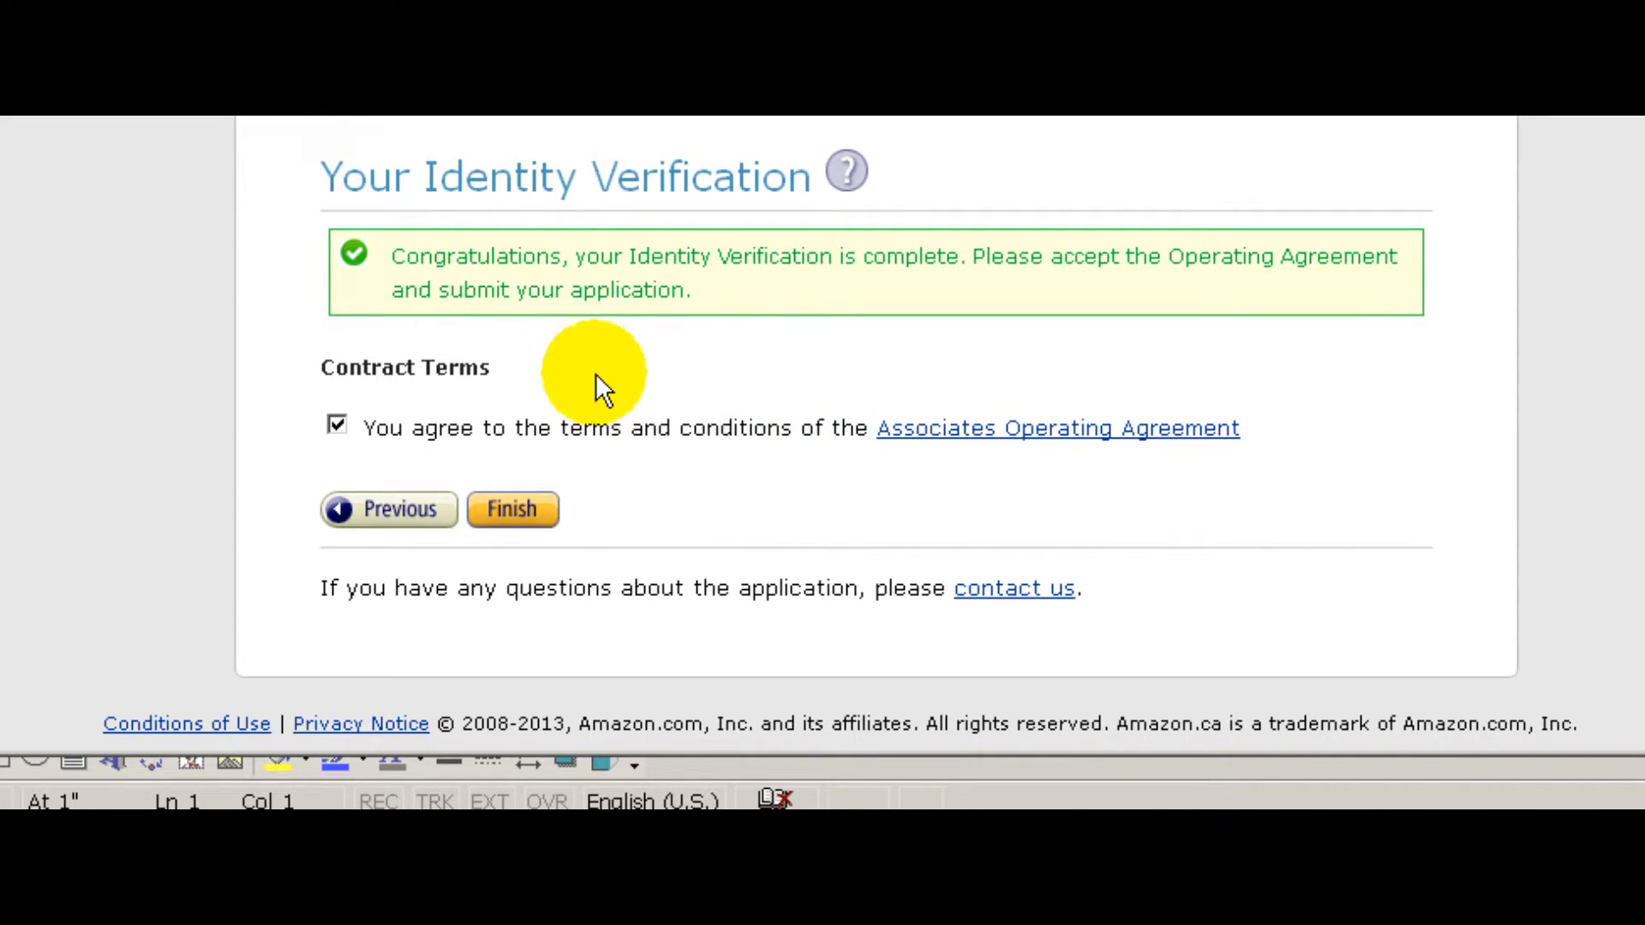
{"action": "left_click", "coordinate": [512, 511]}
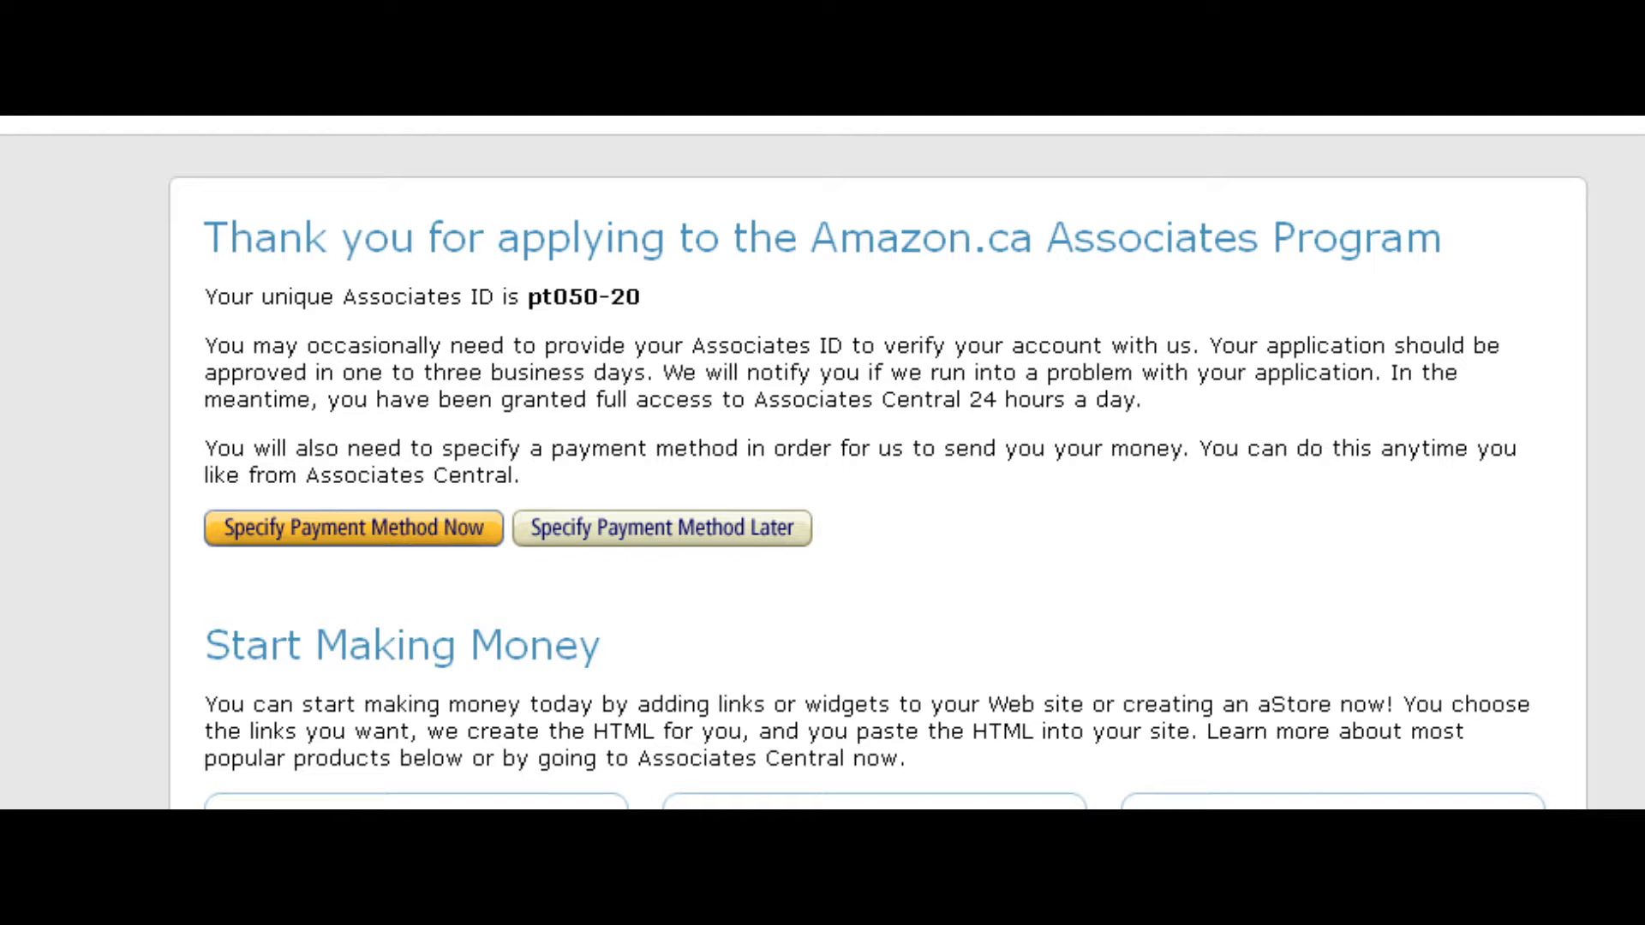
Step: Choose to specify the payment method now, opening the payee tax information form
{"action": "left_click", "coordinate": [354, 528]}
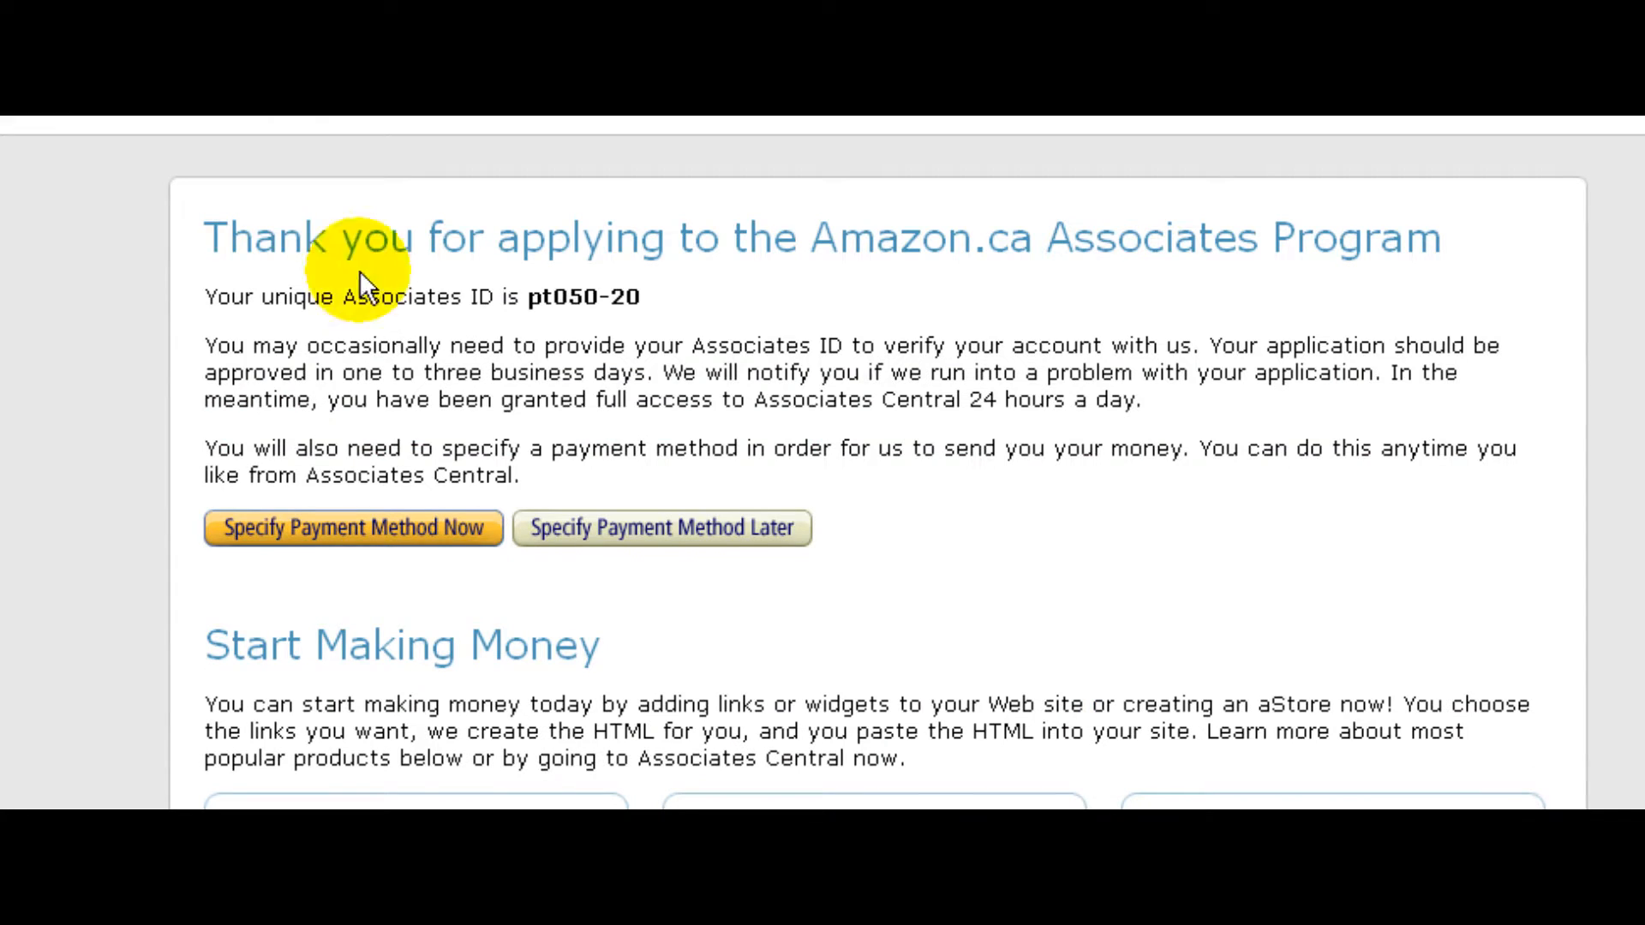
{"action": "left_click", "coordinate": [275, 538]}
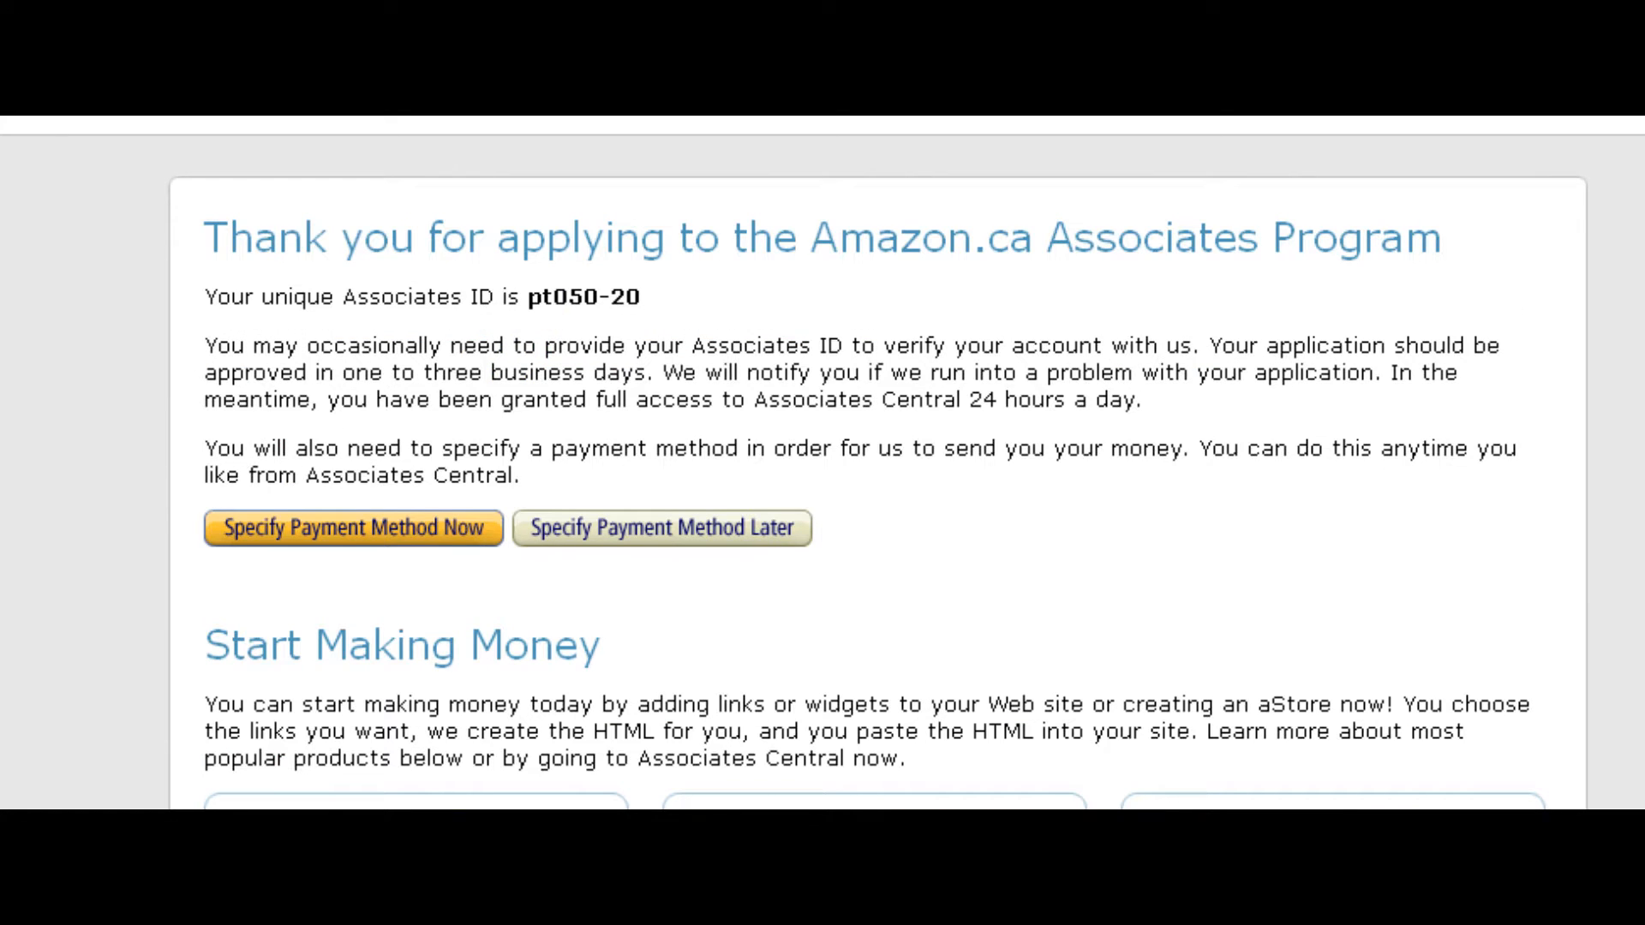
{"action": "left_click", "coordinate": [275, 540]}
{"action": "scroll", "coordinate": [561, 580], "scroll_direction": "down", "scroll_amount": 4}
{"action": "left_click", "coordinate": [412, 535]}
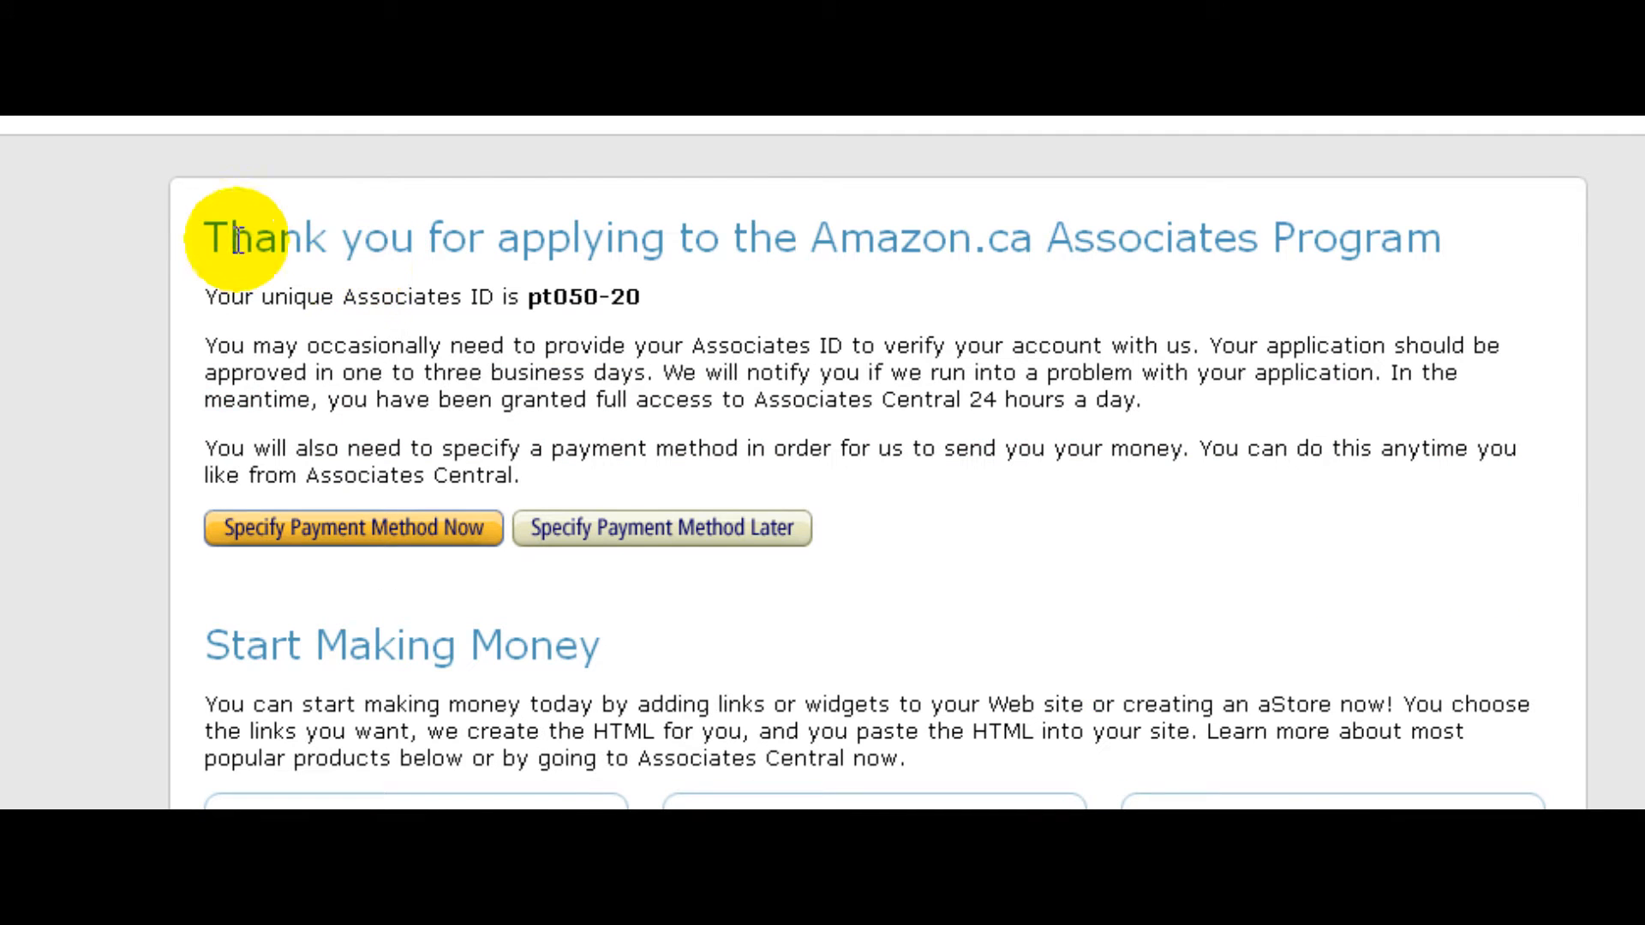
{"action": "left_click", "coordinate": [275, 540]}
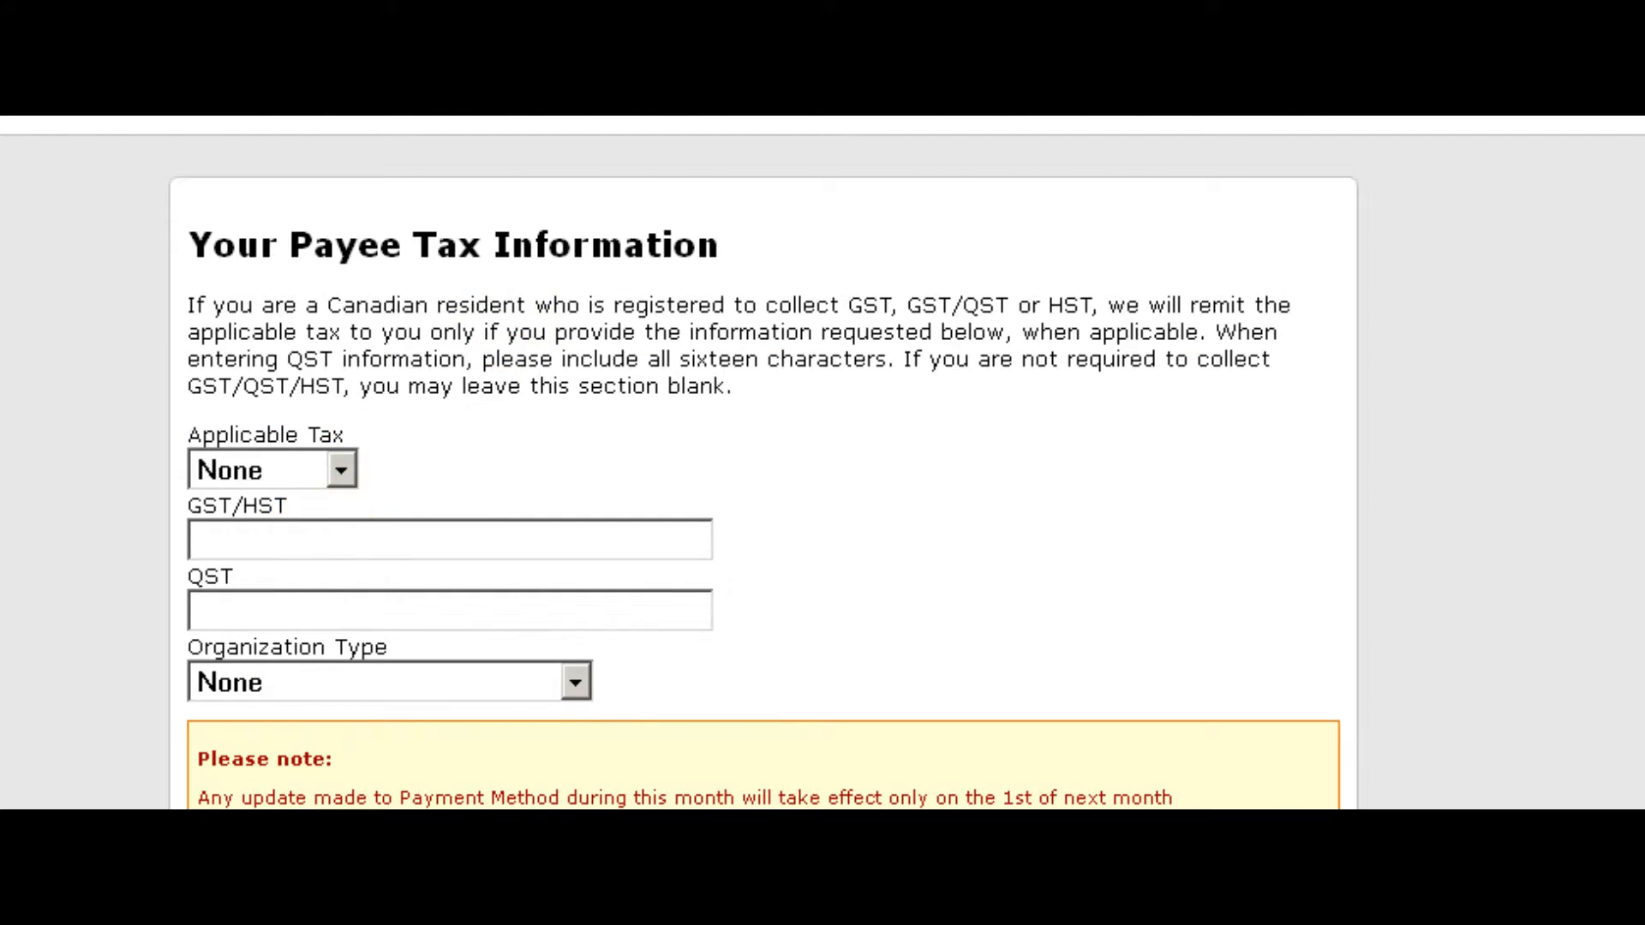
{"action": "scroll", "coordinate": [480, 569], "scroll_direction": "down", "scroll_amount": 4}
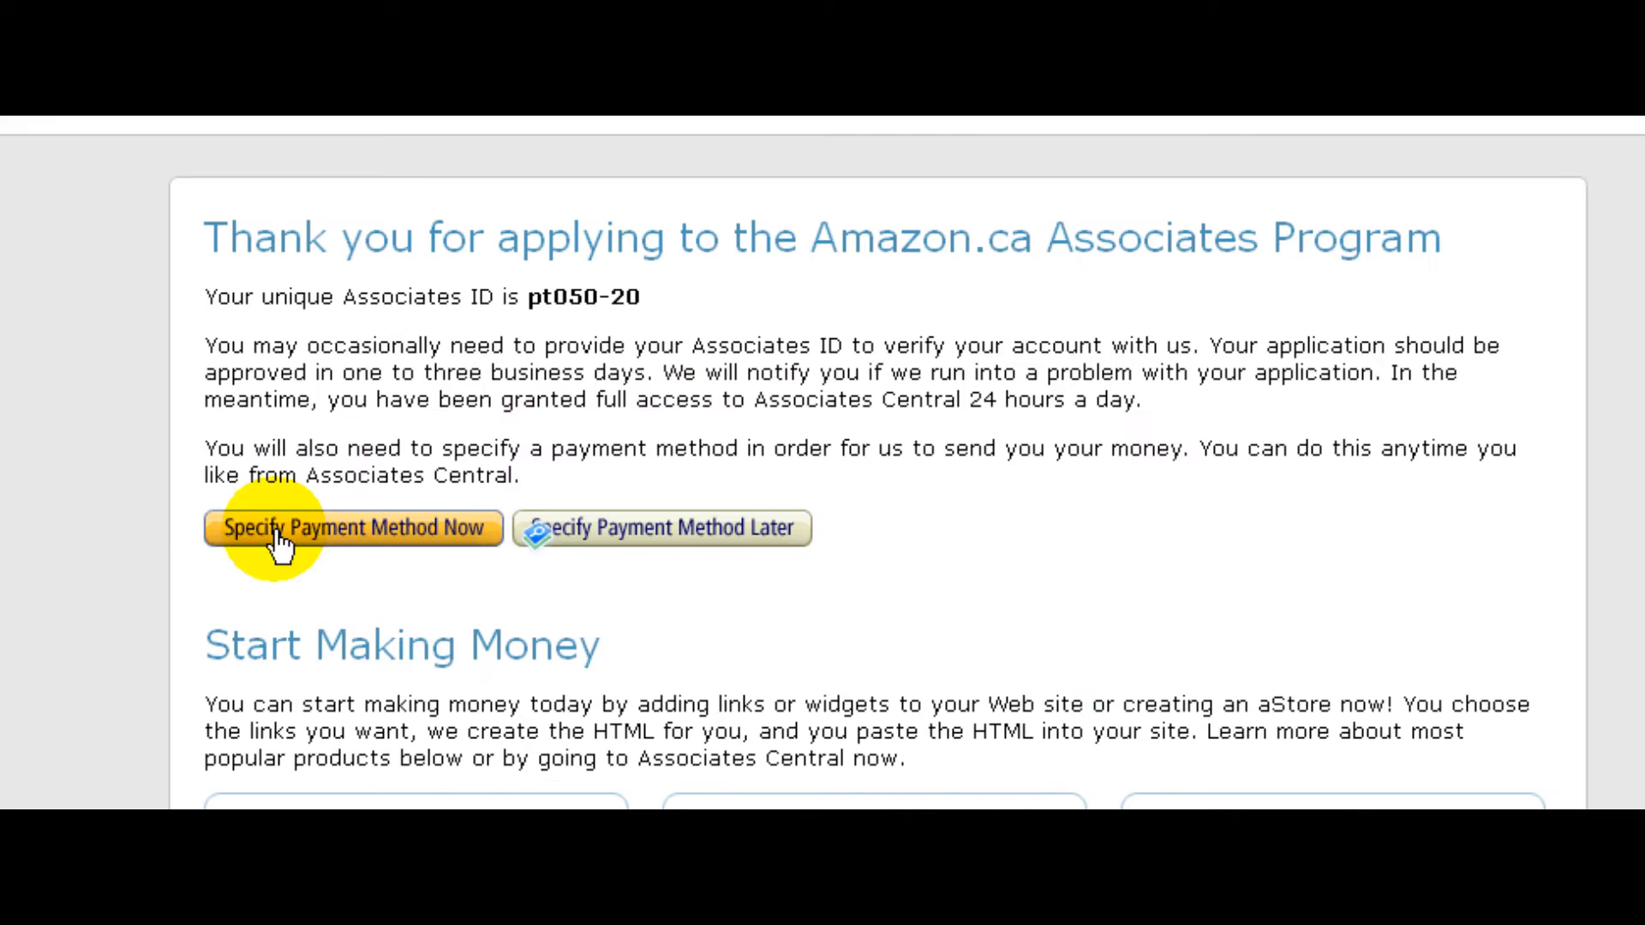
{"action": "left_click", "coordinate": [275, 540]}
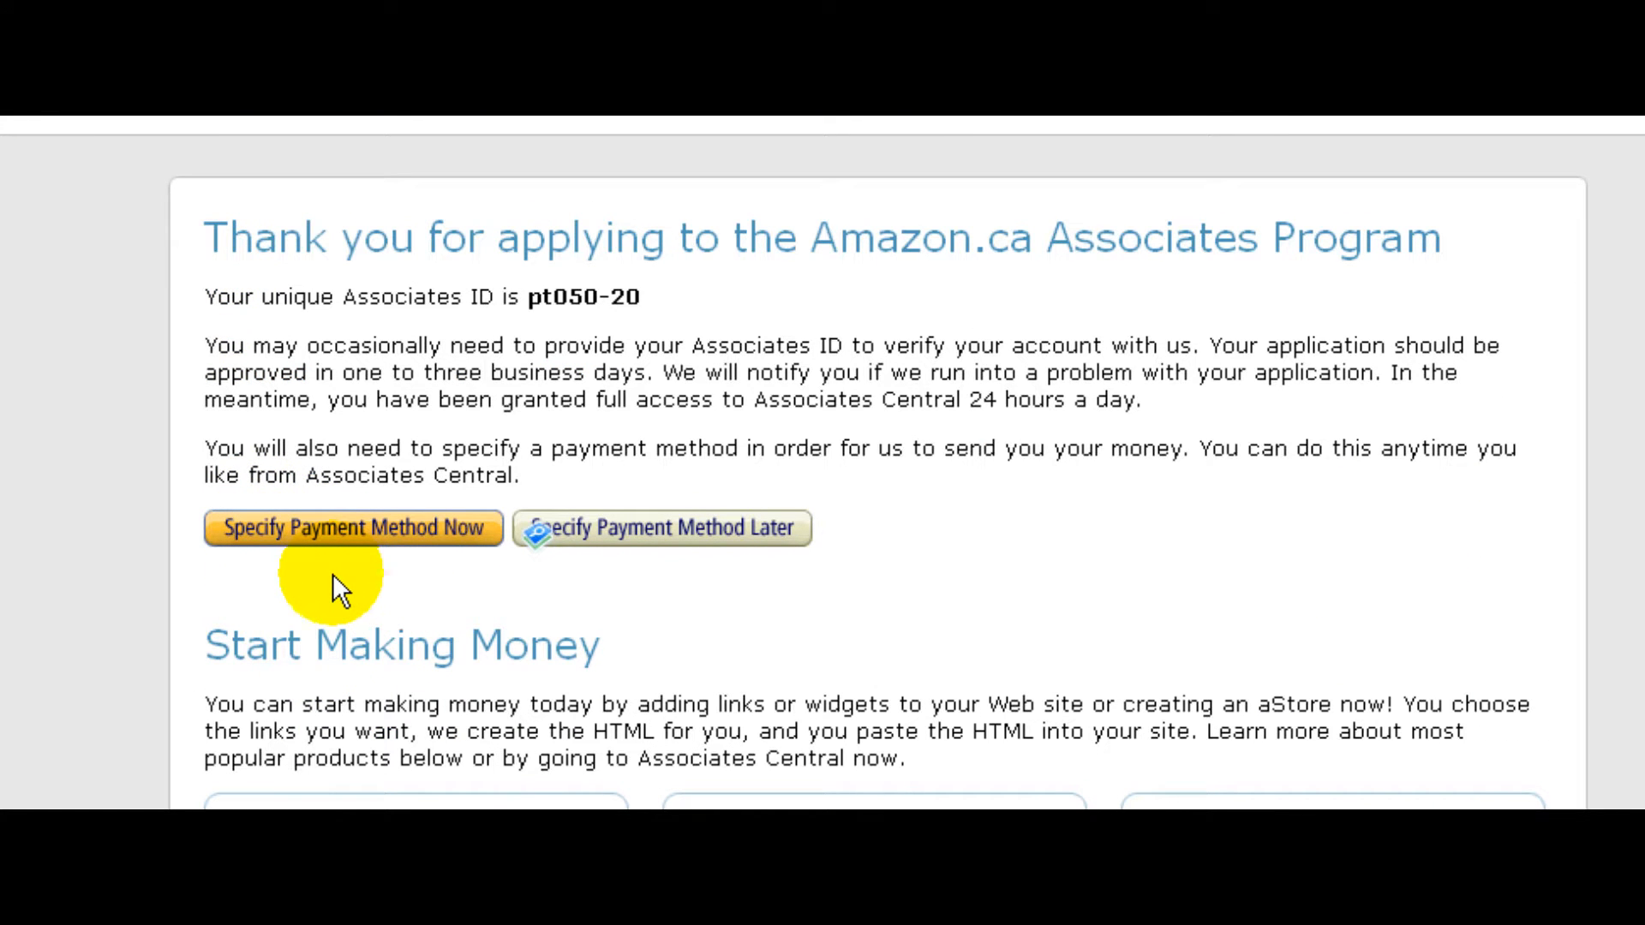
{"action": "left_click", "coordinate": [279, 536]}
Step: Select payment by cheque as the payment method on the payee information form
{"action": "scroll", "coordinate": [762, 463], "scroll_direction": "down", "scroll_amount": 4}
{"action": "scroll", "coordinate": [762, 462], "scroll_direction": "up", "scroll_amount": 4}
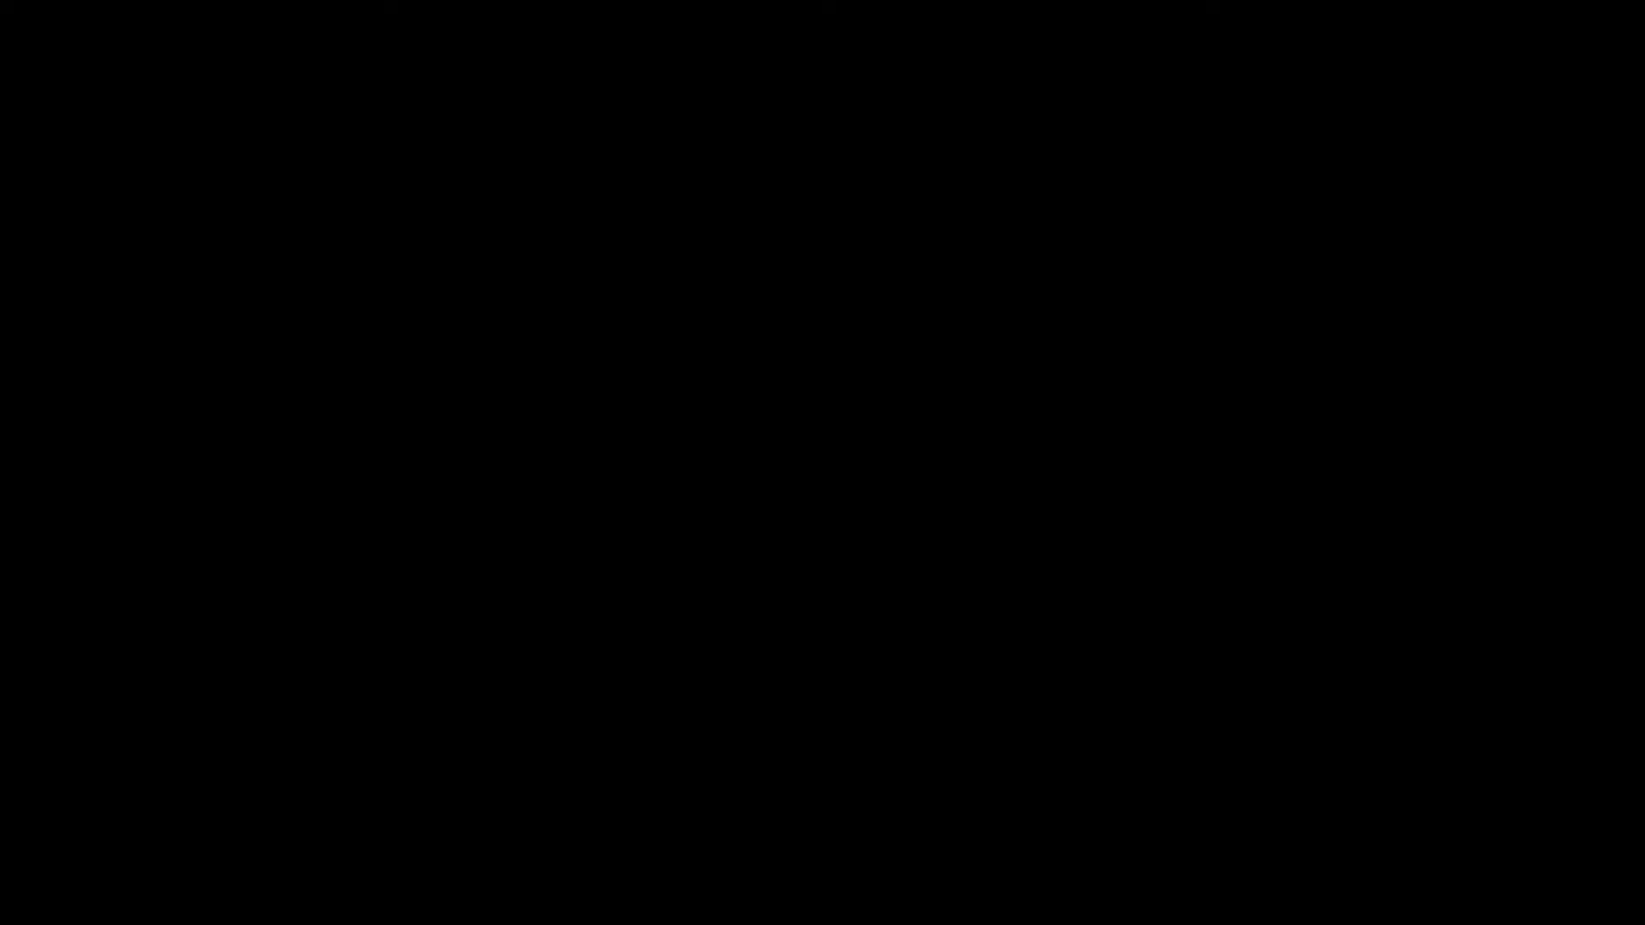
{"action": "scroll", "coordinate": [551, 588], "scroll_direction": "down", "scroll_amount": 4}
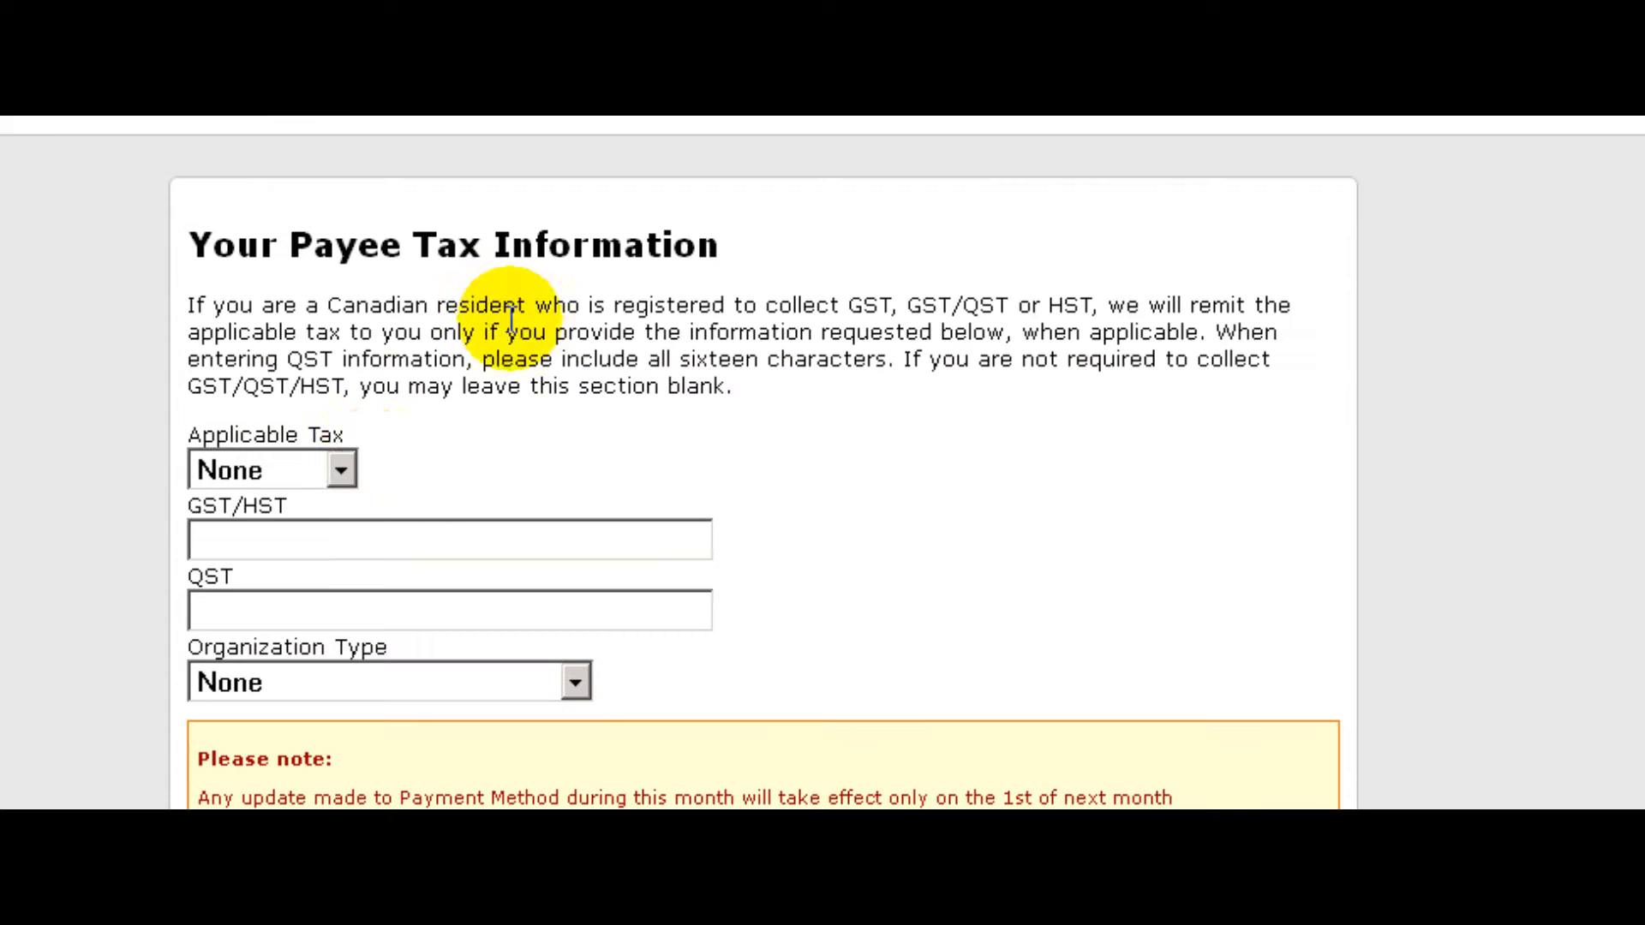
{"action": "scroll", "coordinate": [678, 790], "scroll_direction": "up", "scroll_amount": 4}
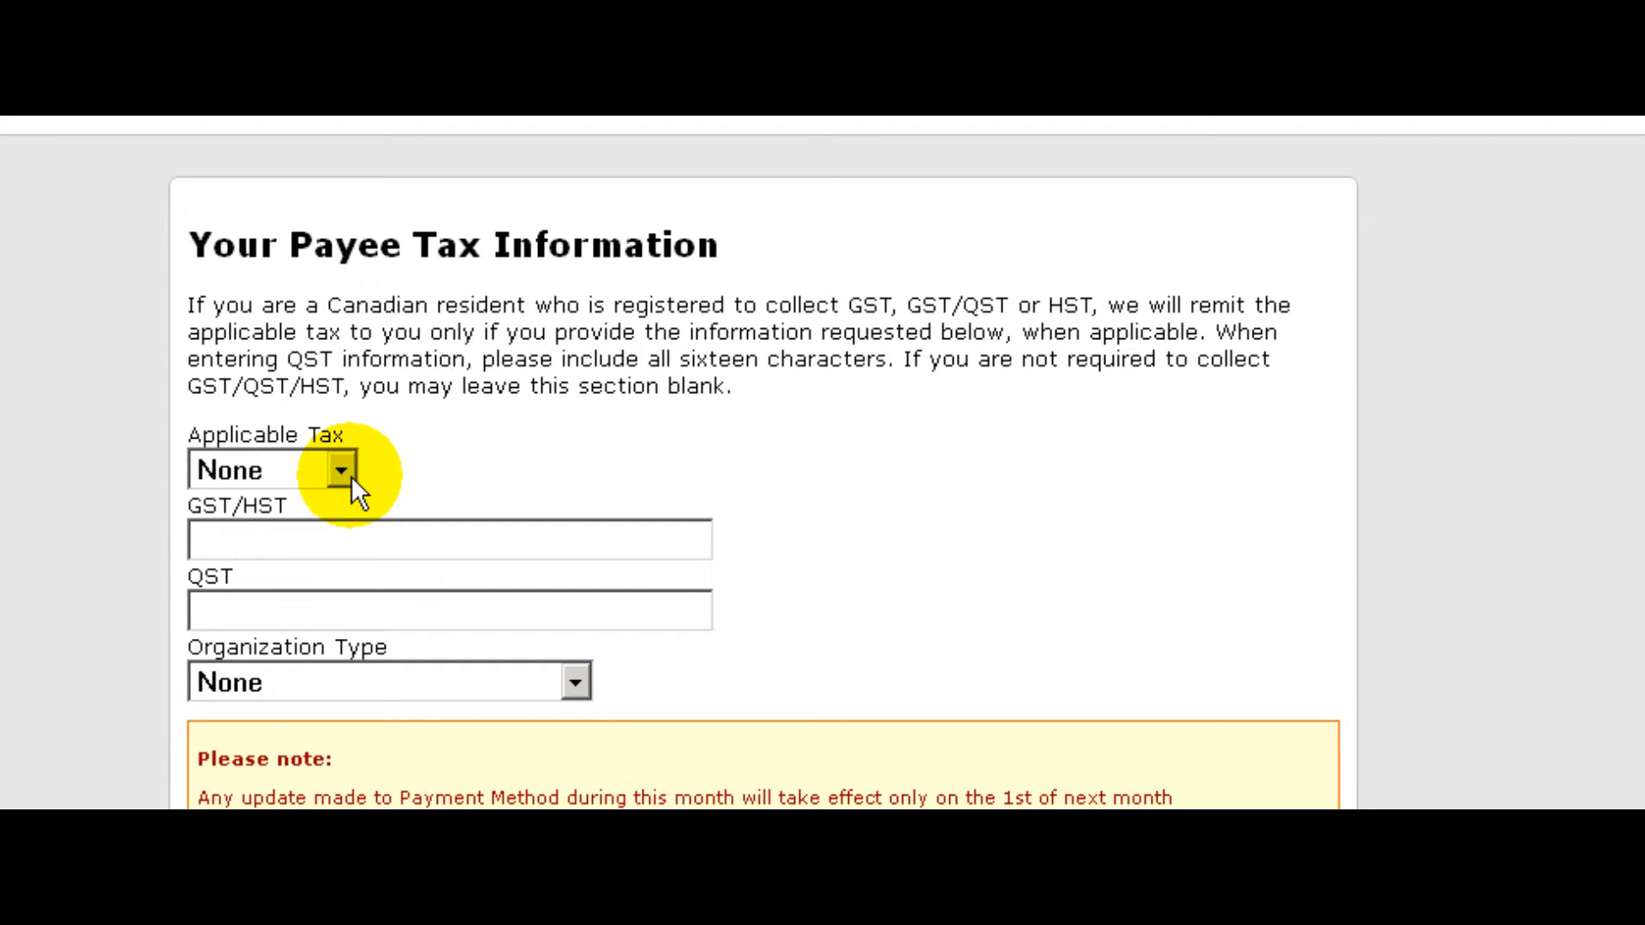
{"action": "left_click", "coordinate": [315, 545]}
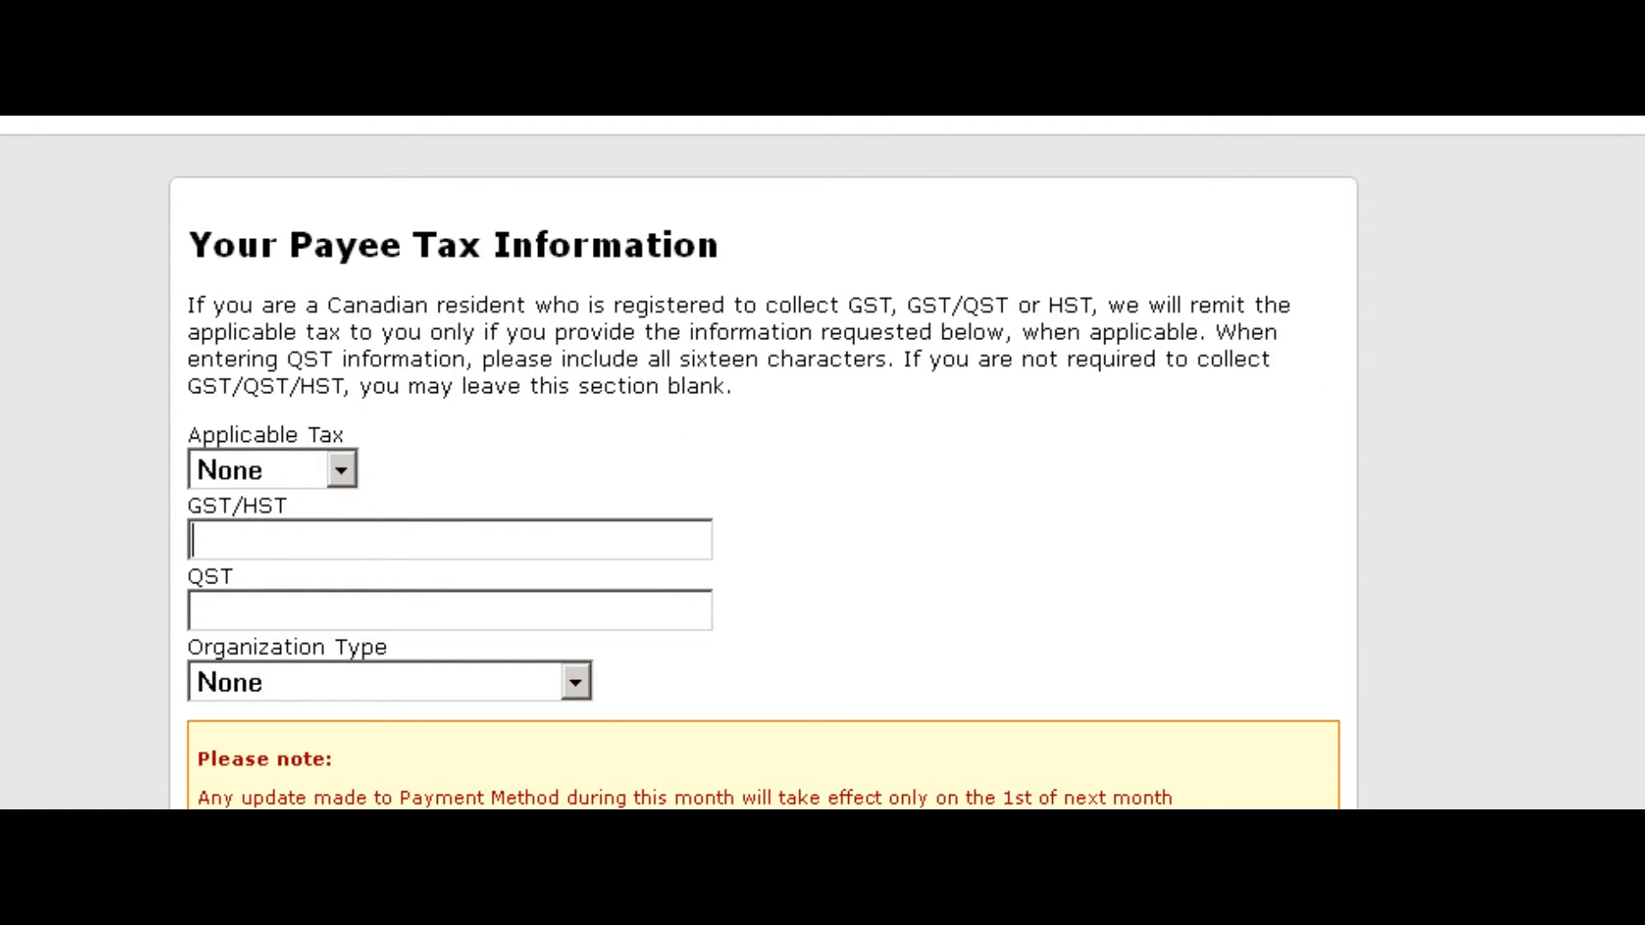
{"action": "scroll", "coordinate": [763, 463], "scroll_direction": "down", "scroll_amount": 4}
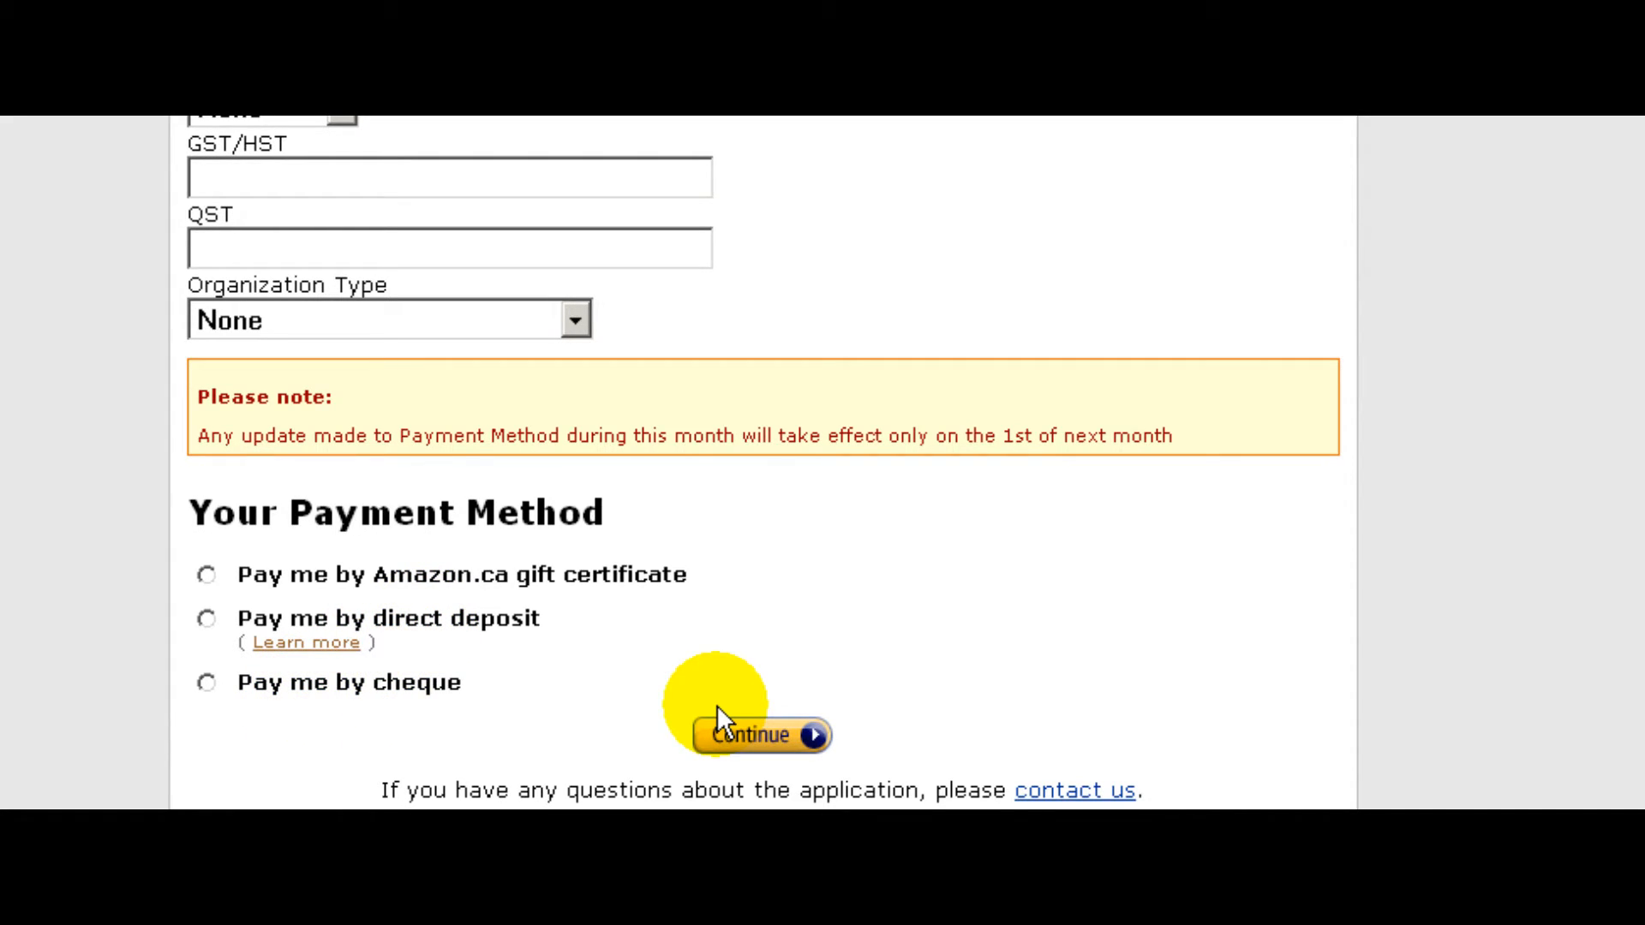
{"action": "left_click", "coordinate": [206, 683]}
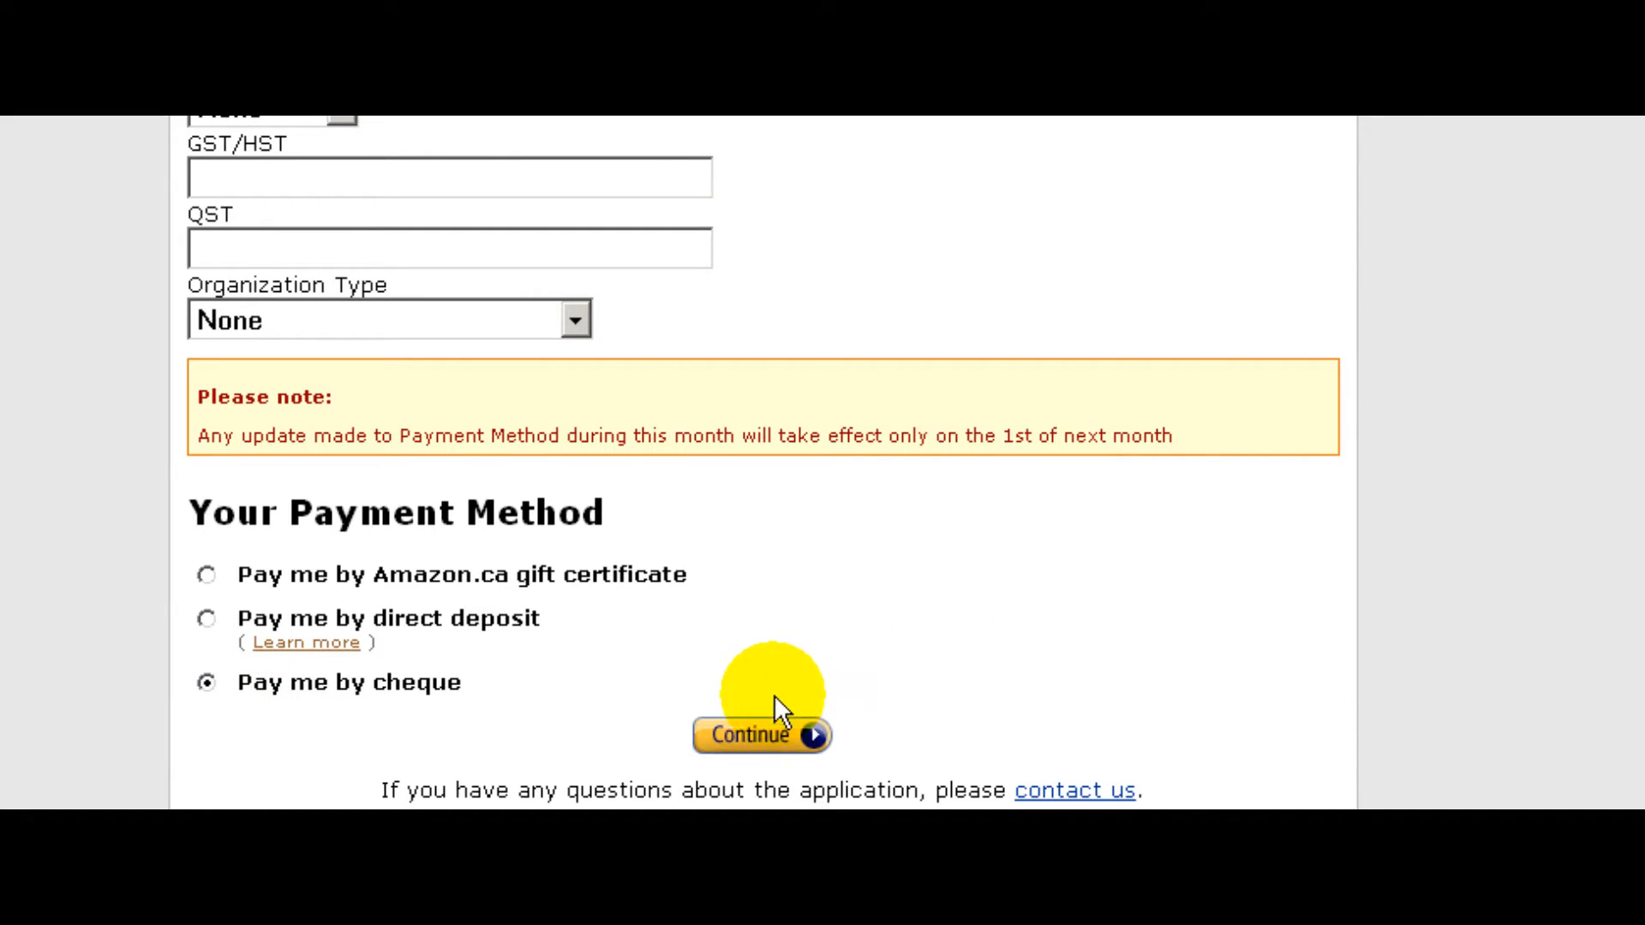
Step: Submit the payee information form with the cheque payment method
{"action": "left_click", "coordinate": [742, 732]}
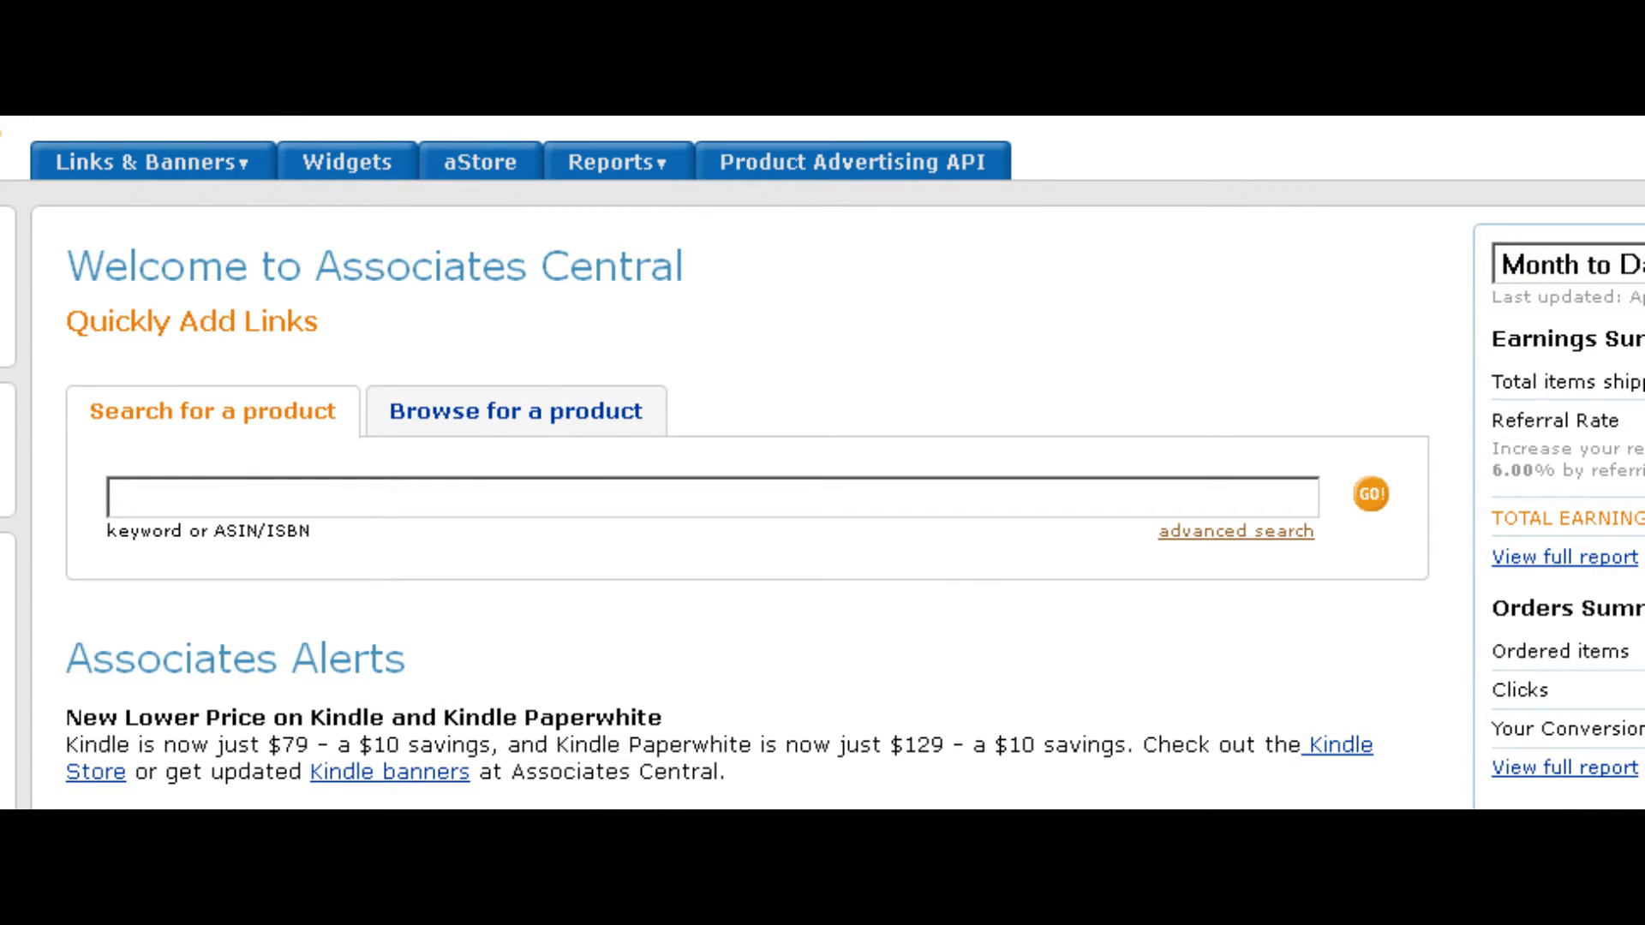
Step: Open the Link to Any Page at Amazon.ca tool and bring up its Link to Favourite Destinations section
{"action": "mouse_move", "coordinate": [227, 171]}
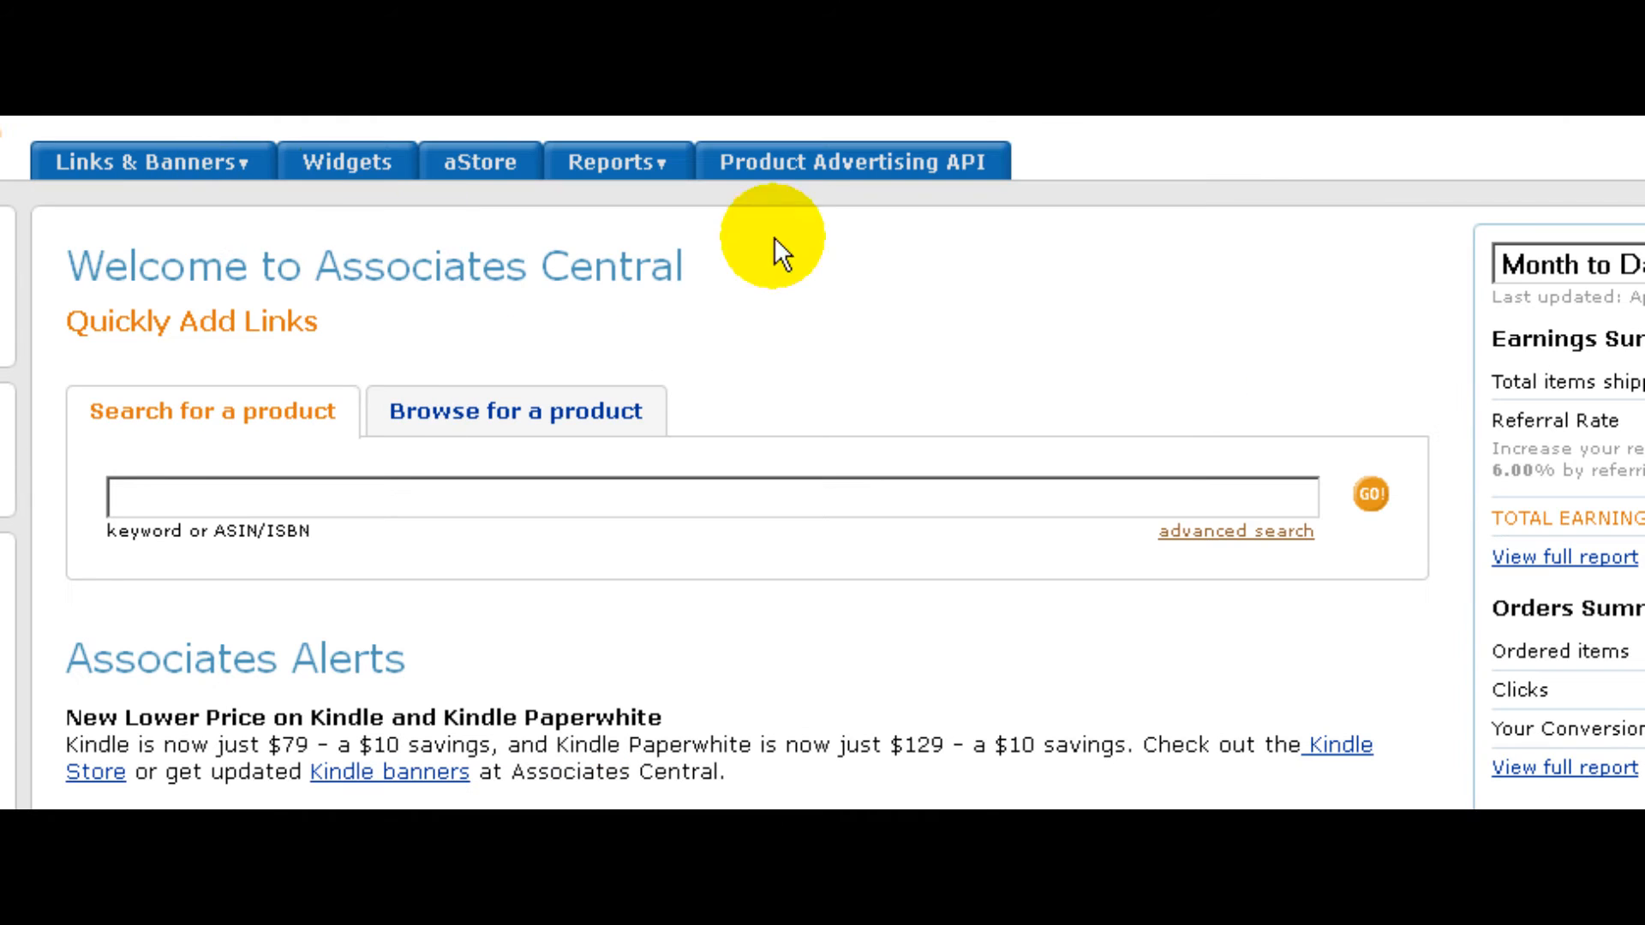
{"action": "mouse_move", "coordinate": [206, 167]}
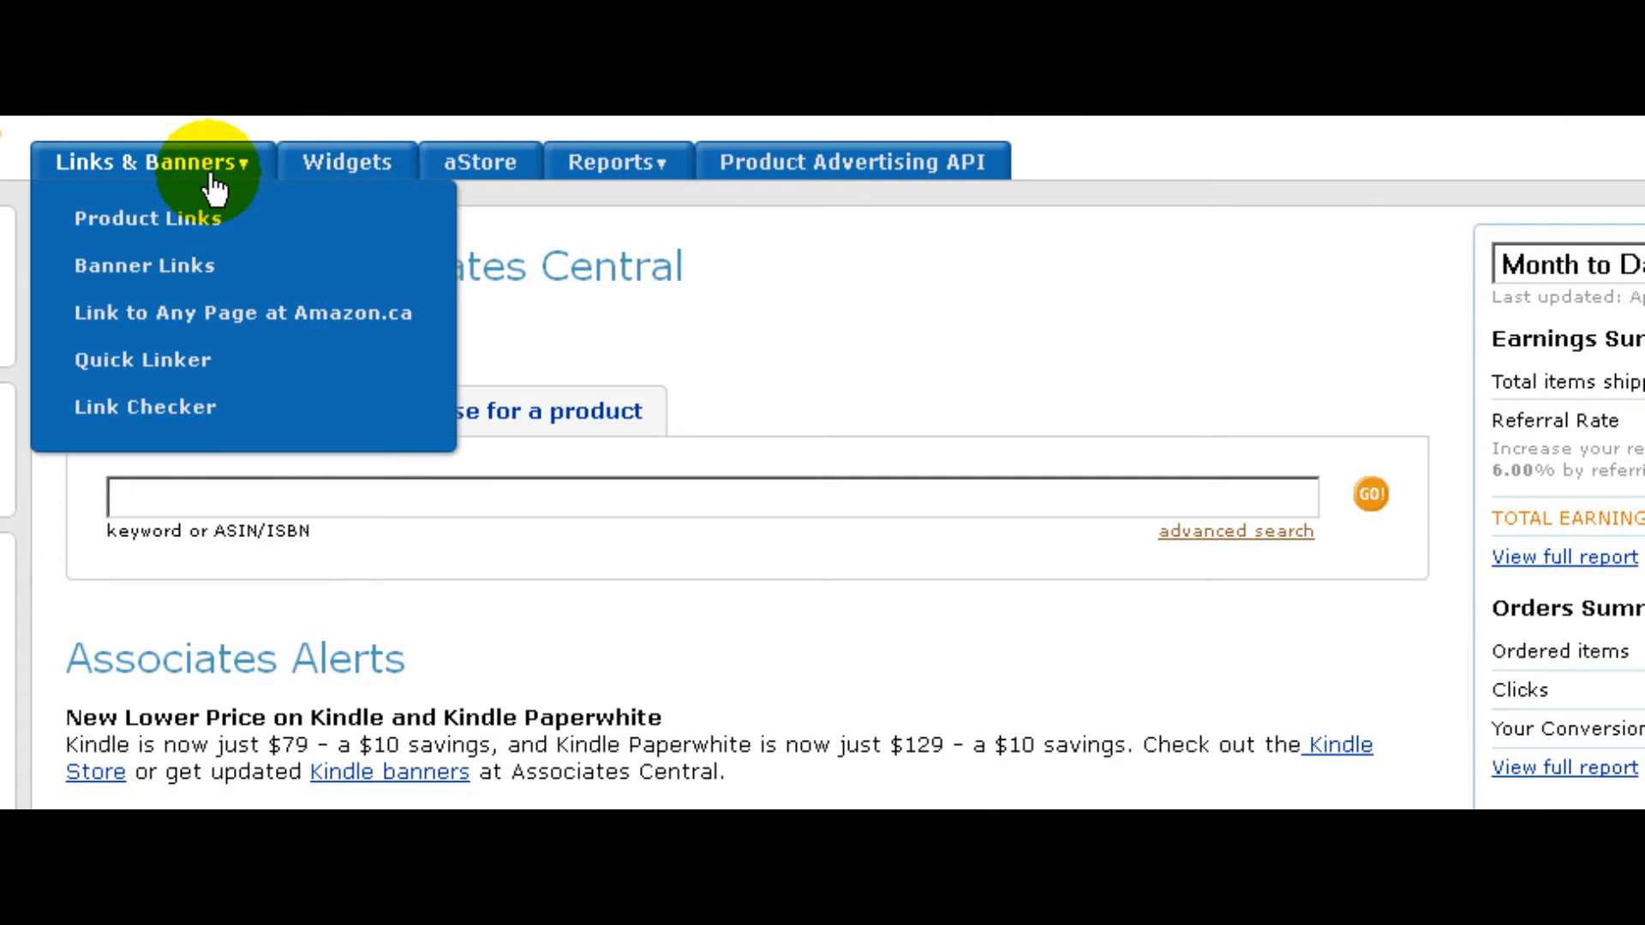
{"action": "left_click", "coordinate": [192, 315]}
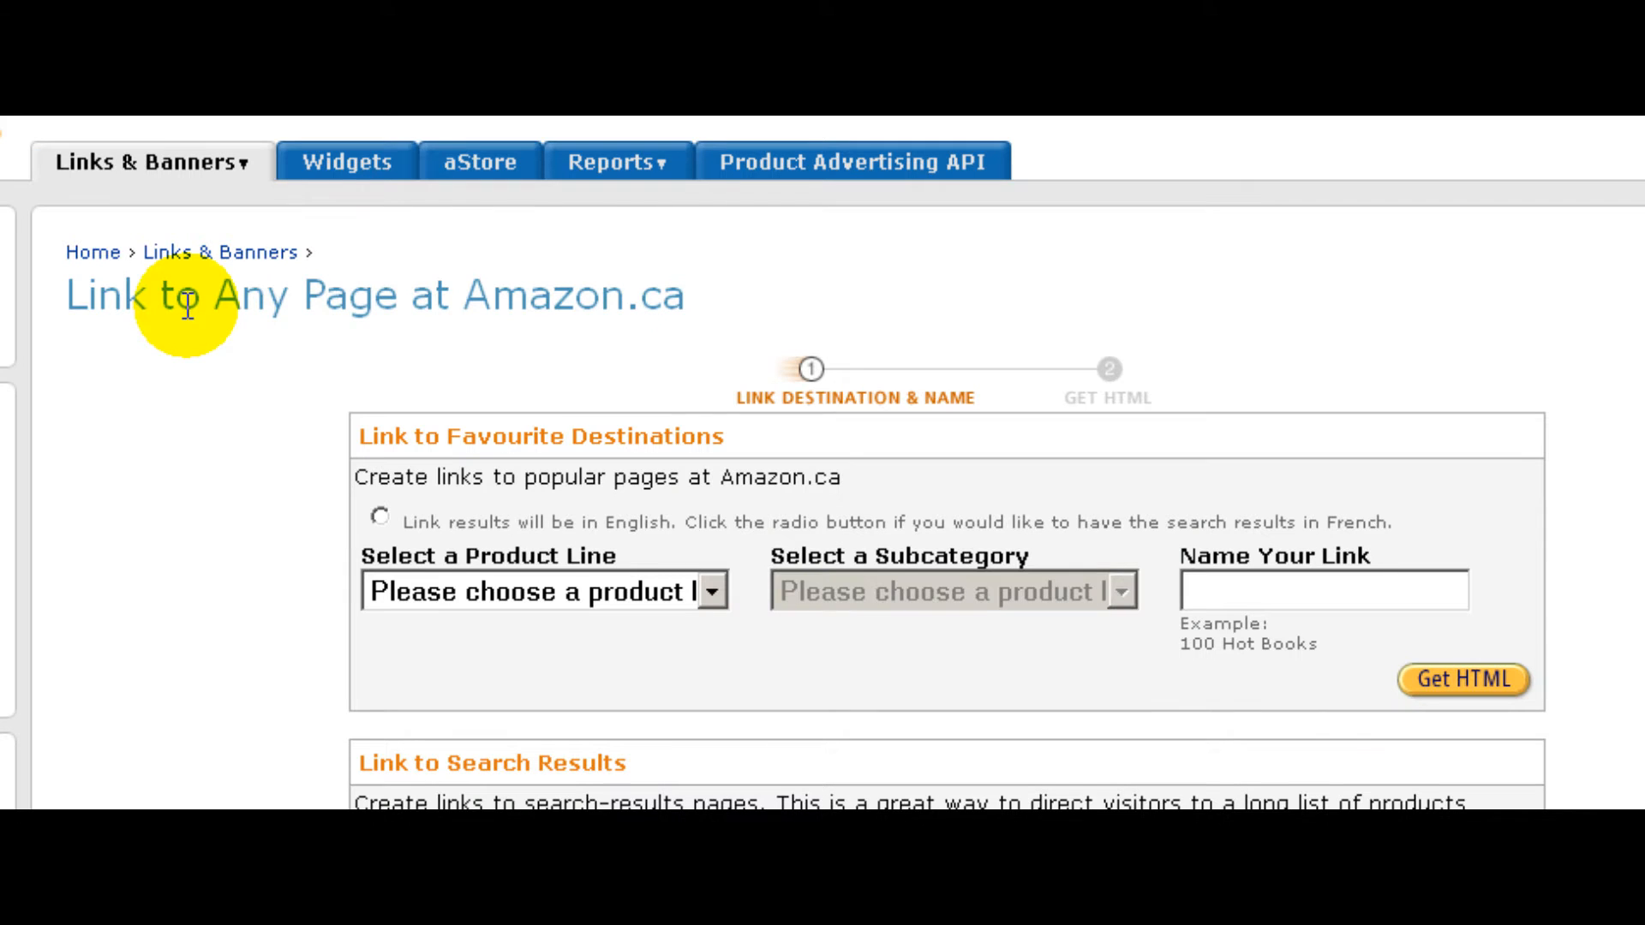
{"action": "scroll", "coordinate": [823, 463], "scroll_direction": "down", "scroll_amount": 5}
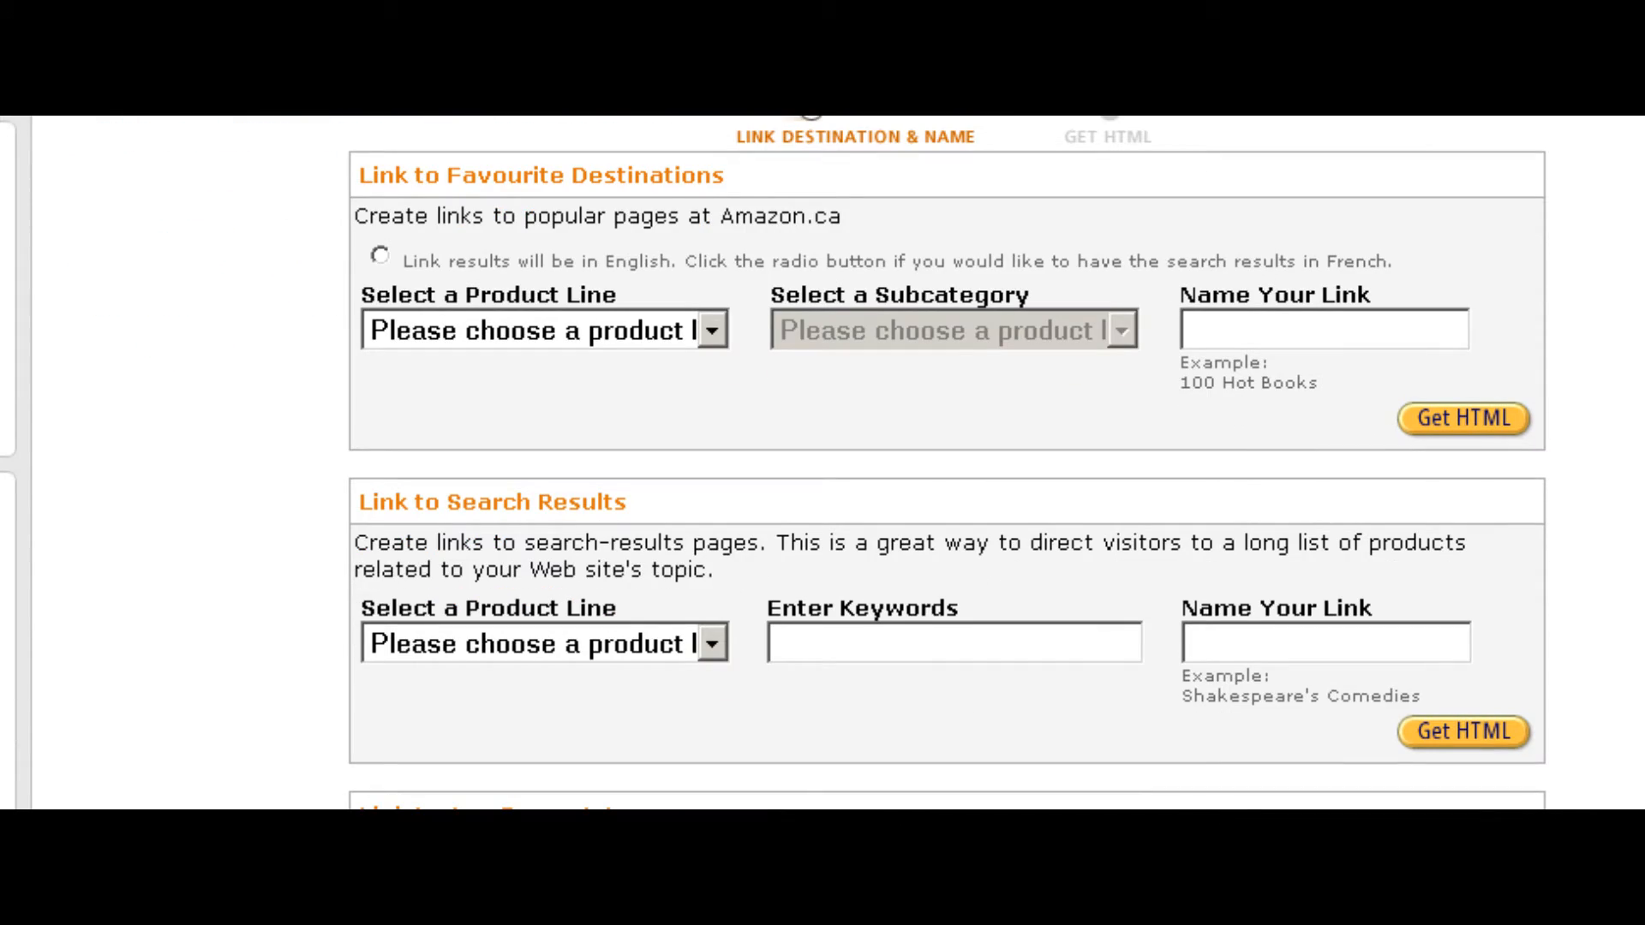
{"action": "scroll", "coordinate": [822, 463], "scroll_direction": "up", "scroll_amount": 1}
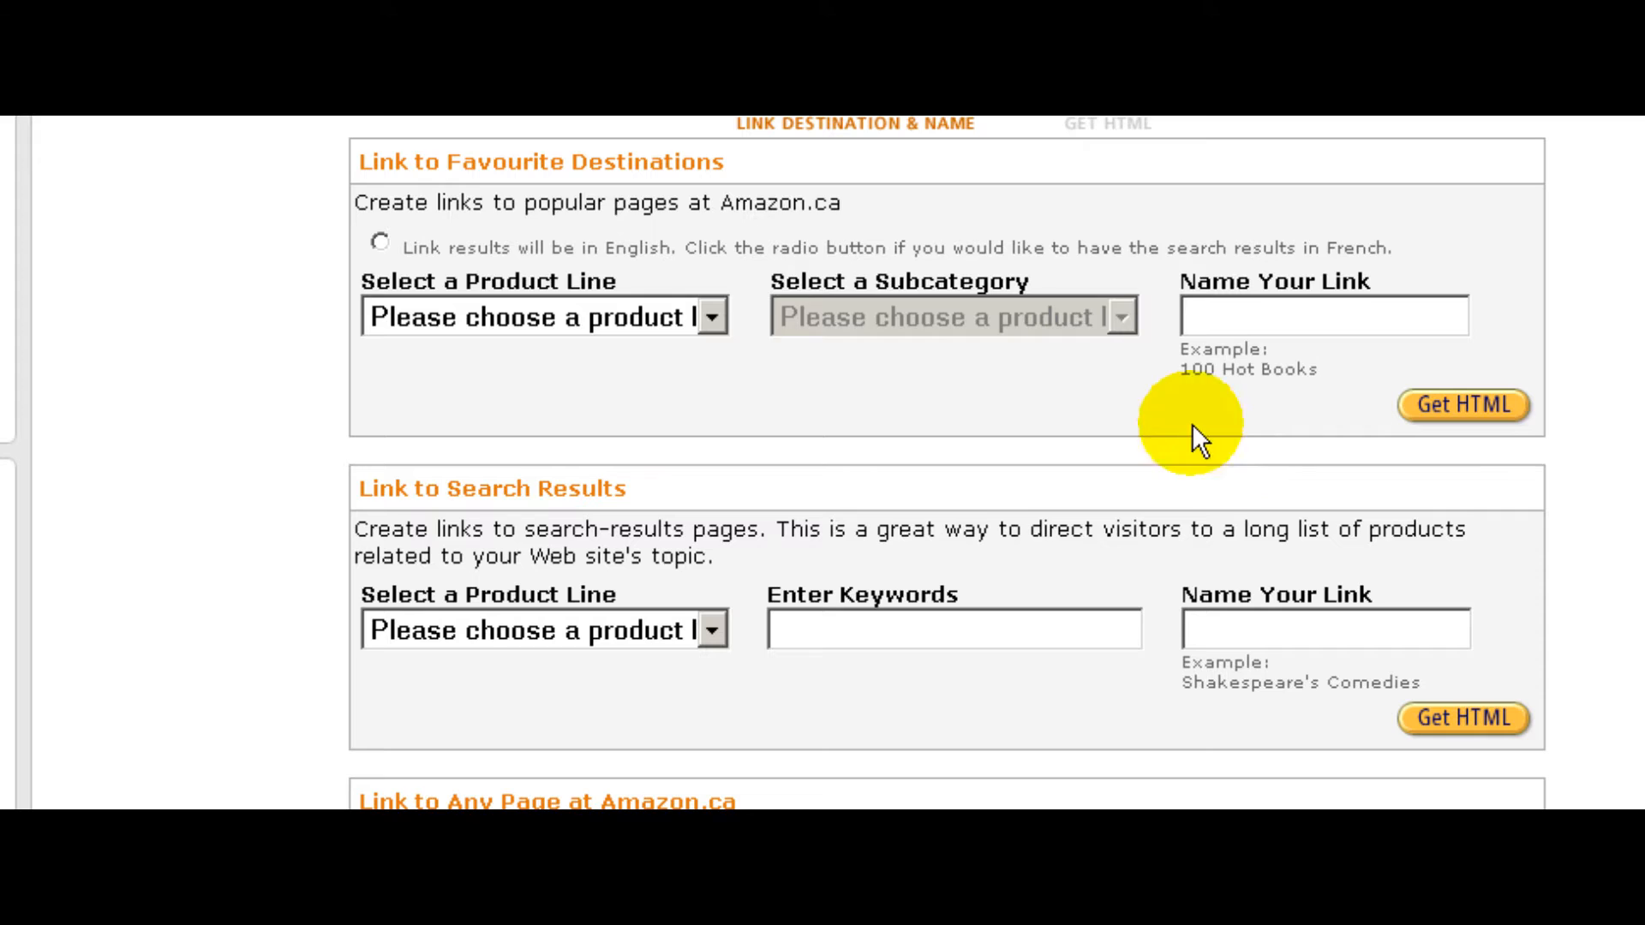
Step: Set the favourite destinations link to the Electronics product line, keep the General Bestsellers subcategory, and activate the link name field
{"action": "left_click", "coordinate": [713, 317]}
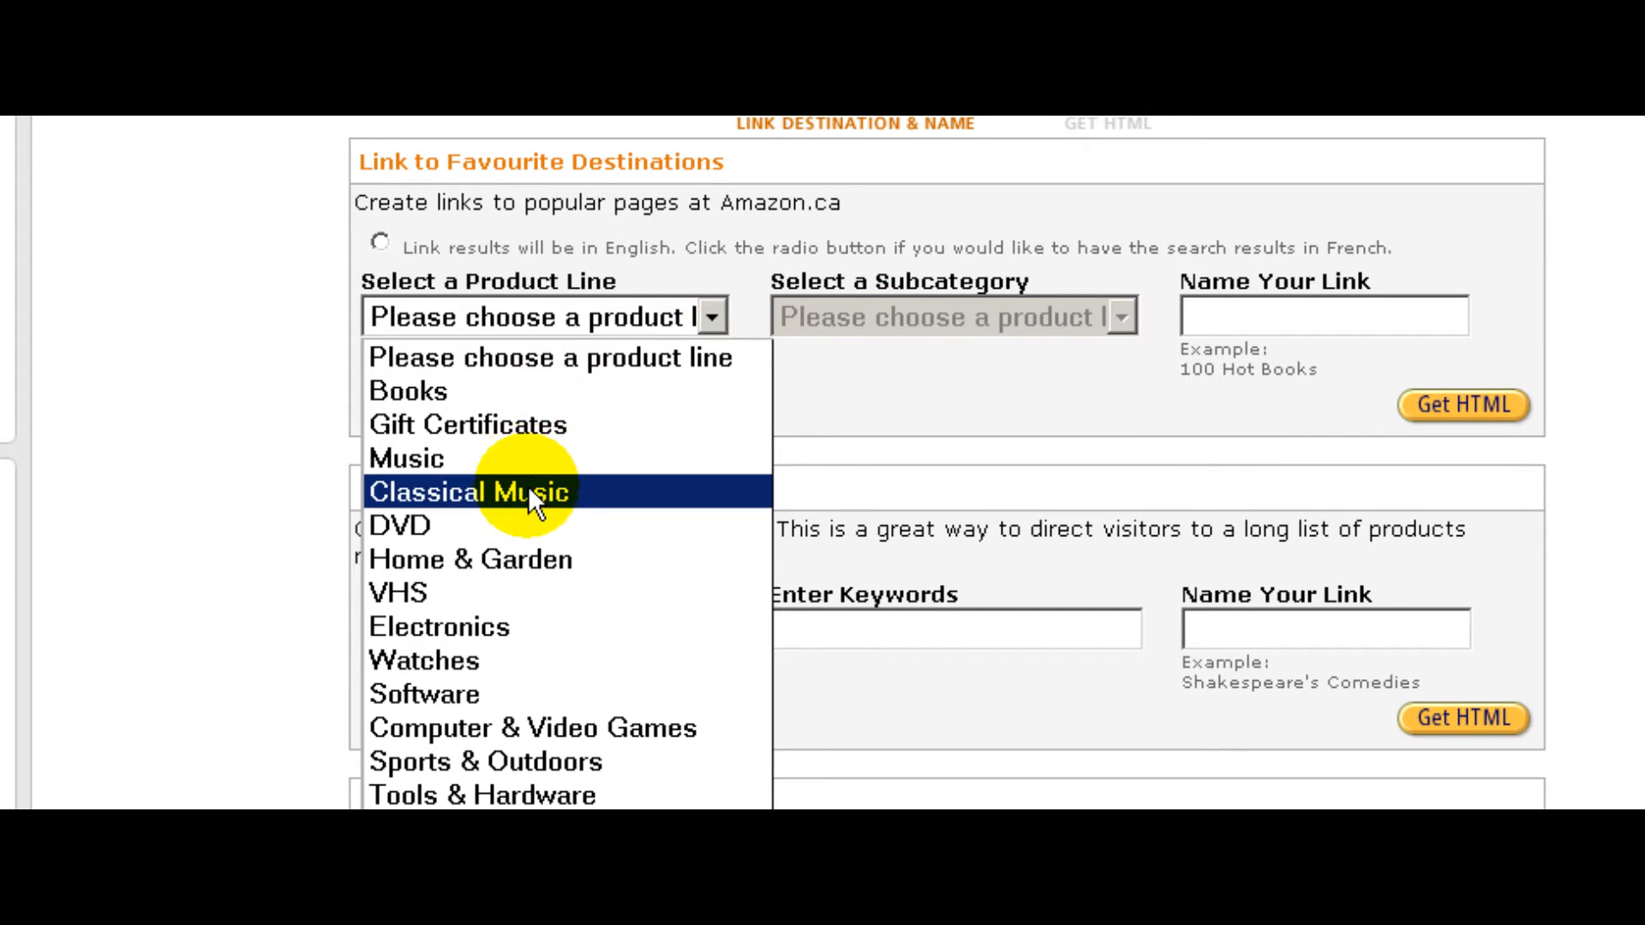
{"action": "left_click", "coordinate": [489, 628]}
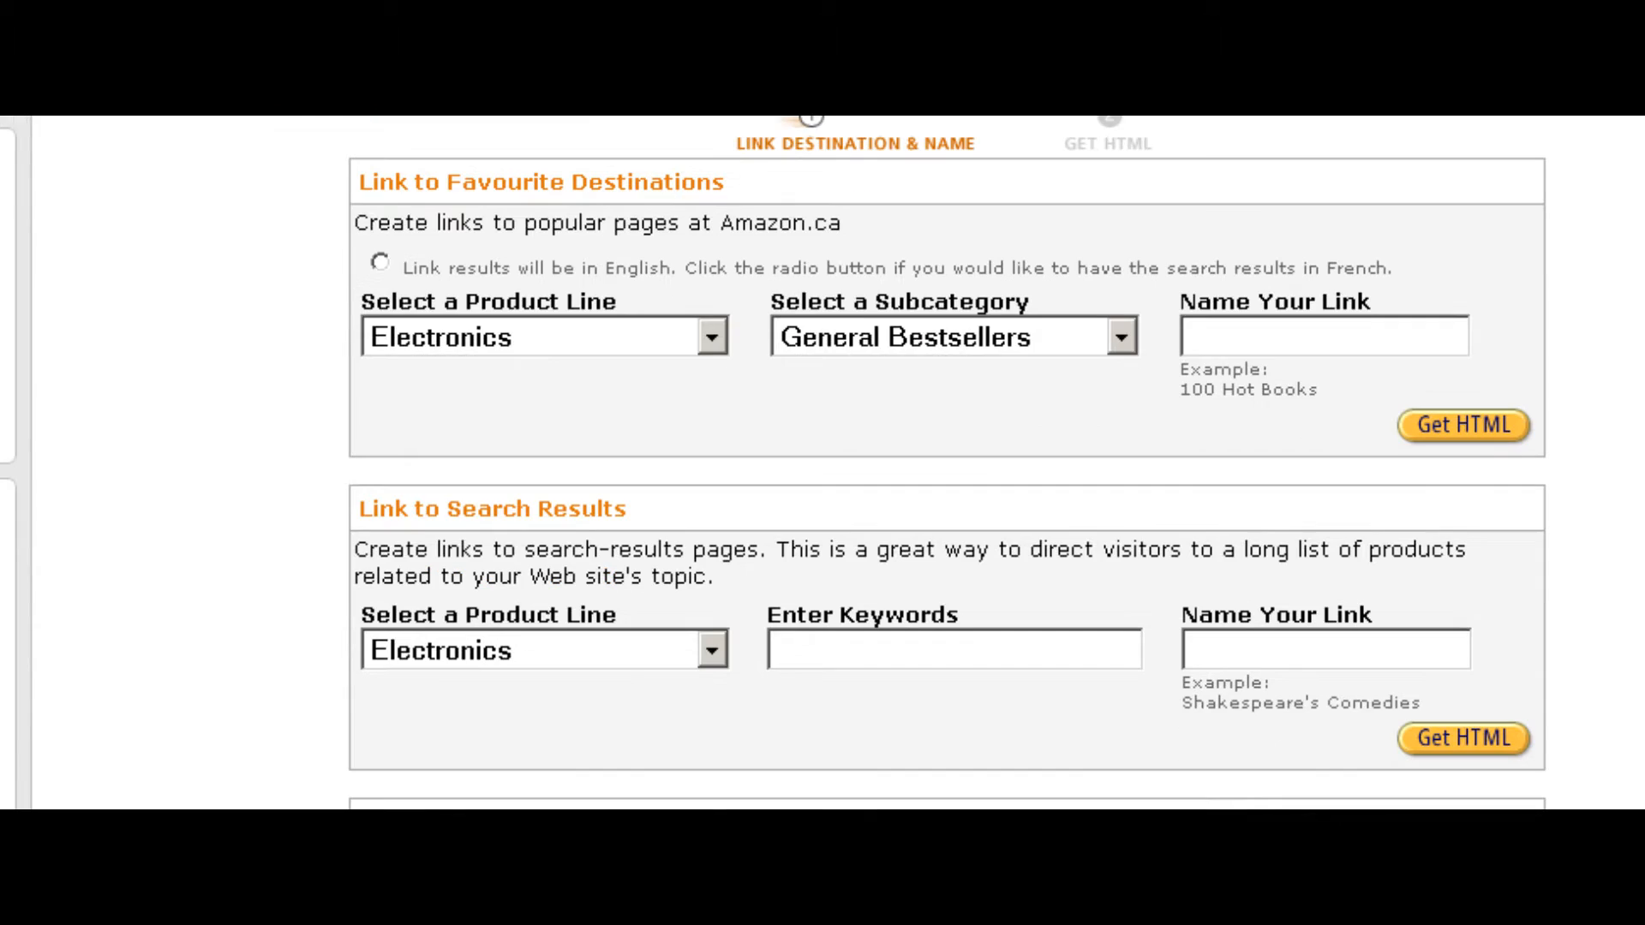
{"action": "left_click", "coordinate": [1112, 336]}
{"action": "left_click", "coordinate": [1113, 336]}
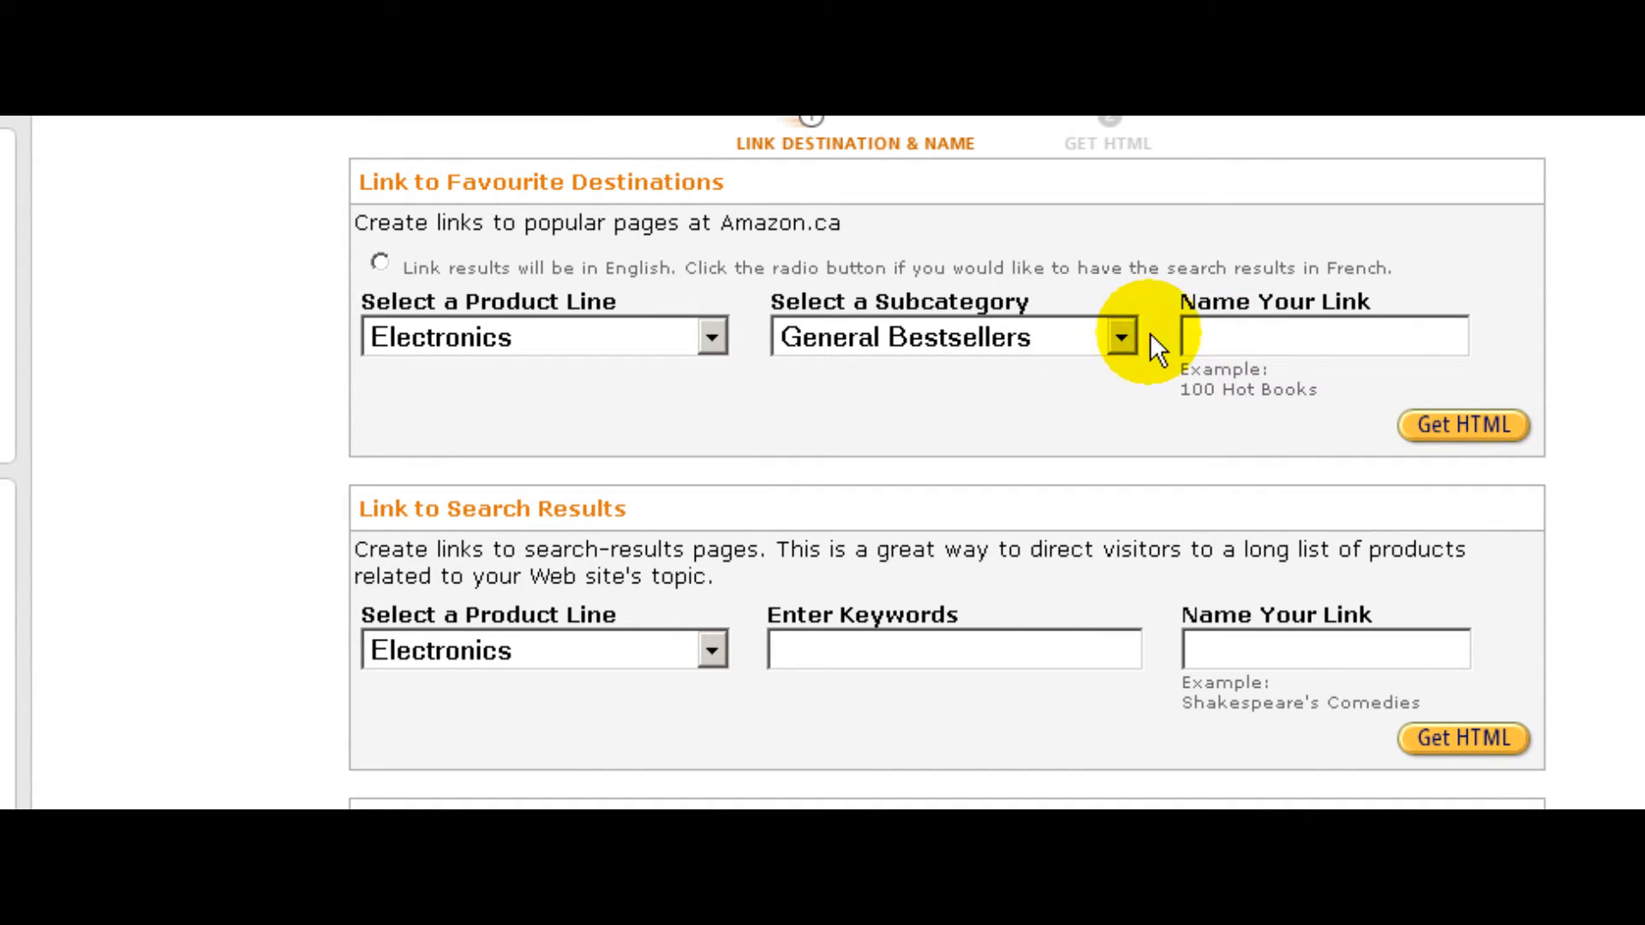
{"action": "left_click", "coordinate": [1220, 332]}
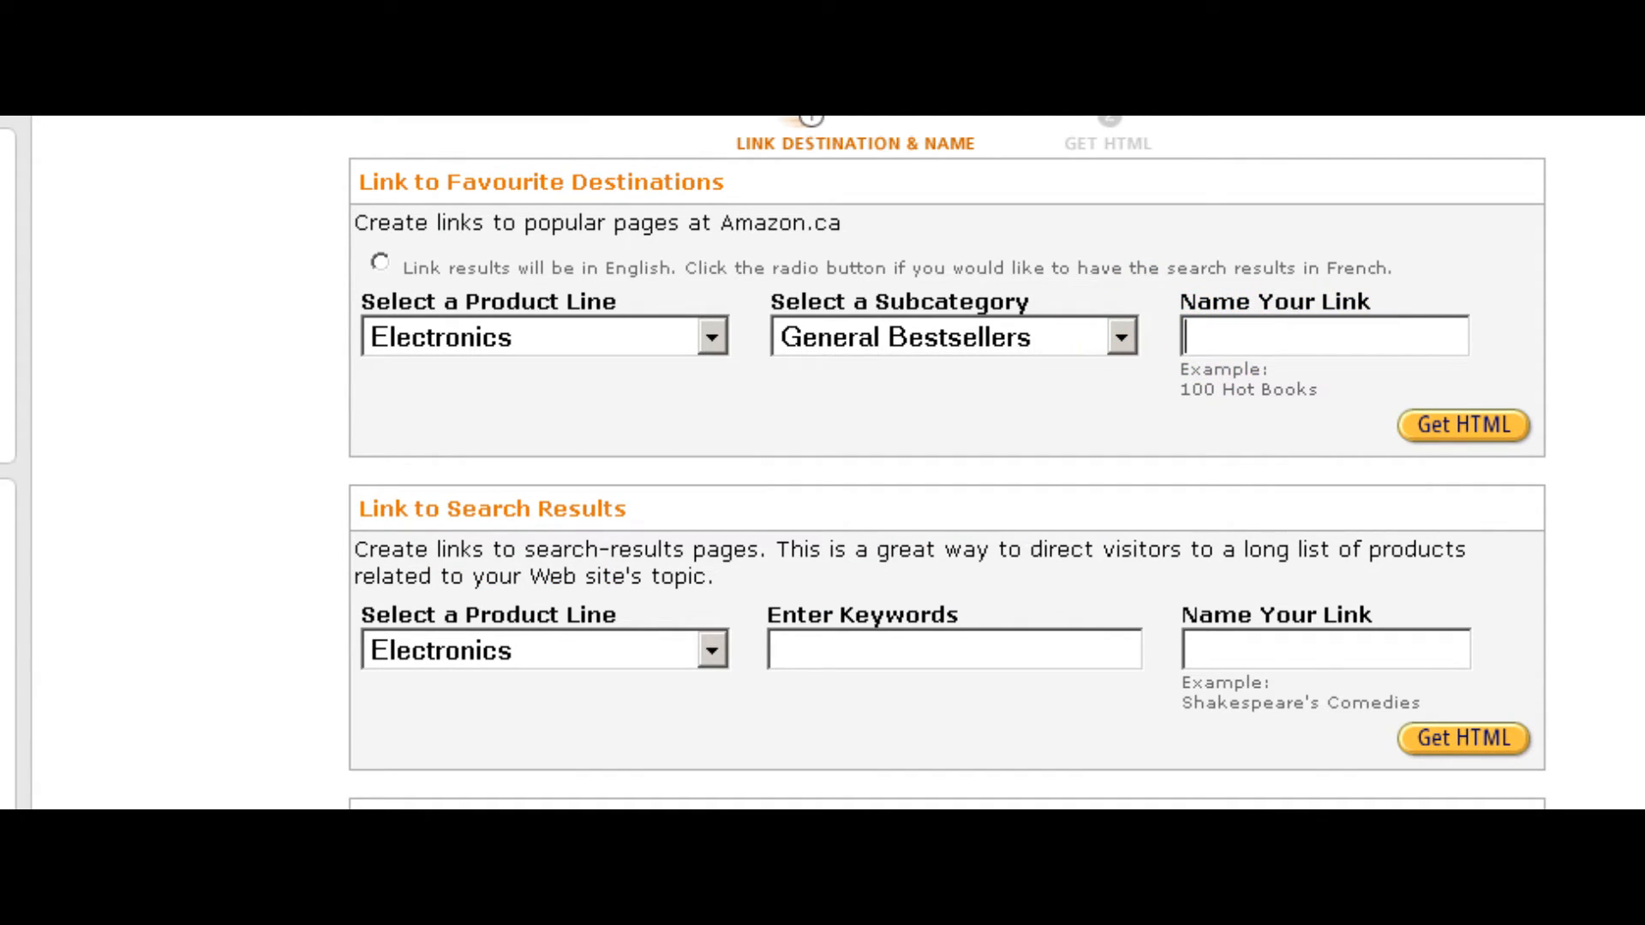
Step: Examine the Link to Search Results, Link to Any Page and Link Checker sections of the page
{"action": "scroll", "coordinate": [814, 375], "scroll_direction": "down", "scroll_amount": 2}
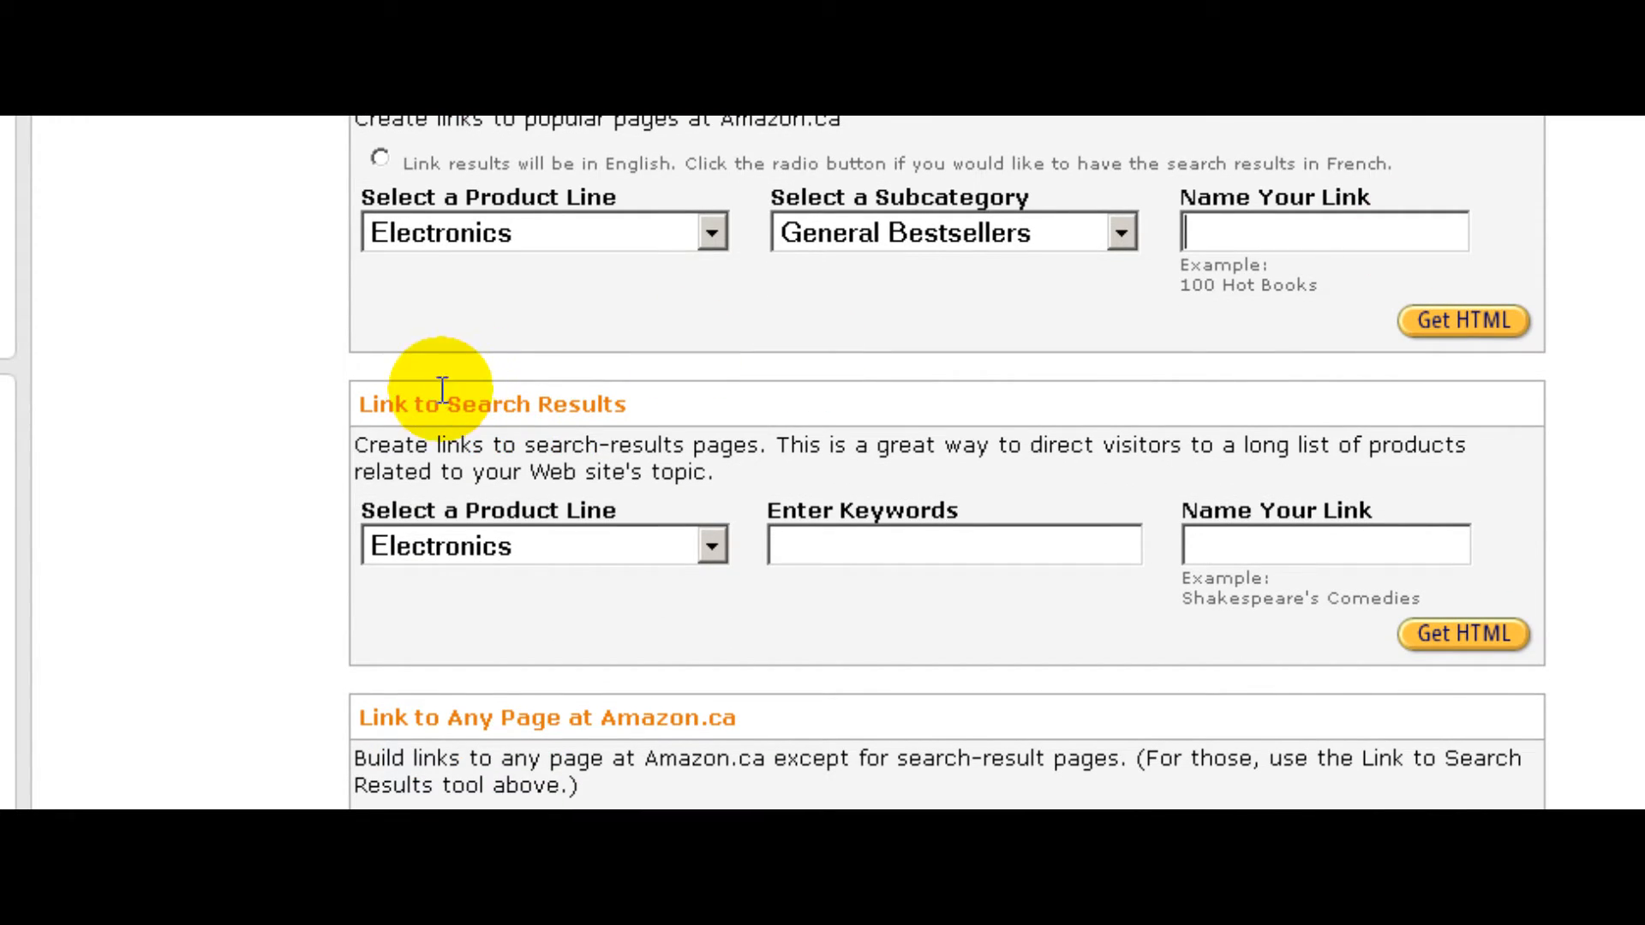
{"action": "scroll", "coordinate": [947, 463], "scroll_direction": "down", "scroll_amount": 5}
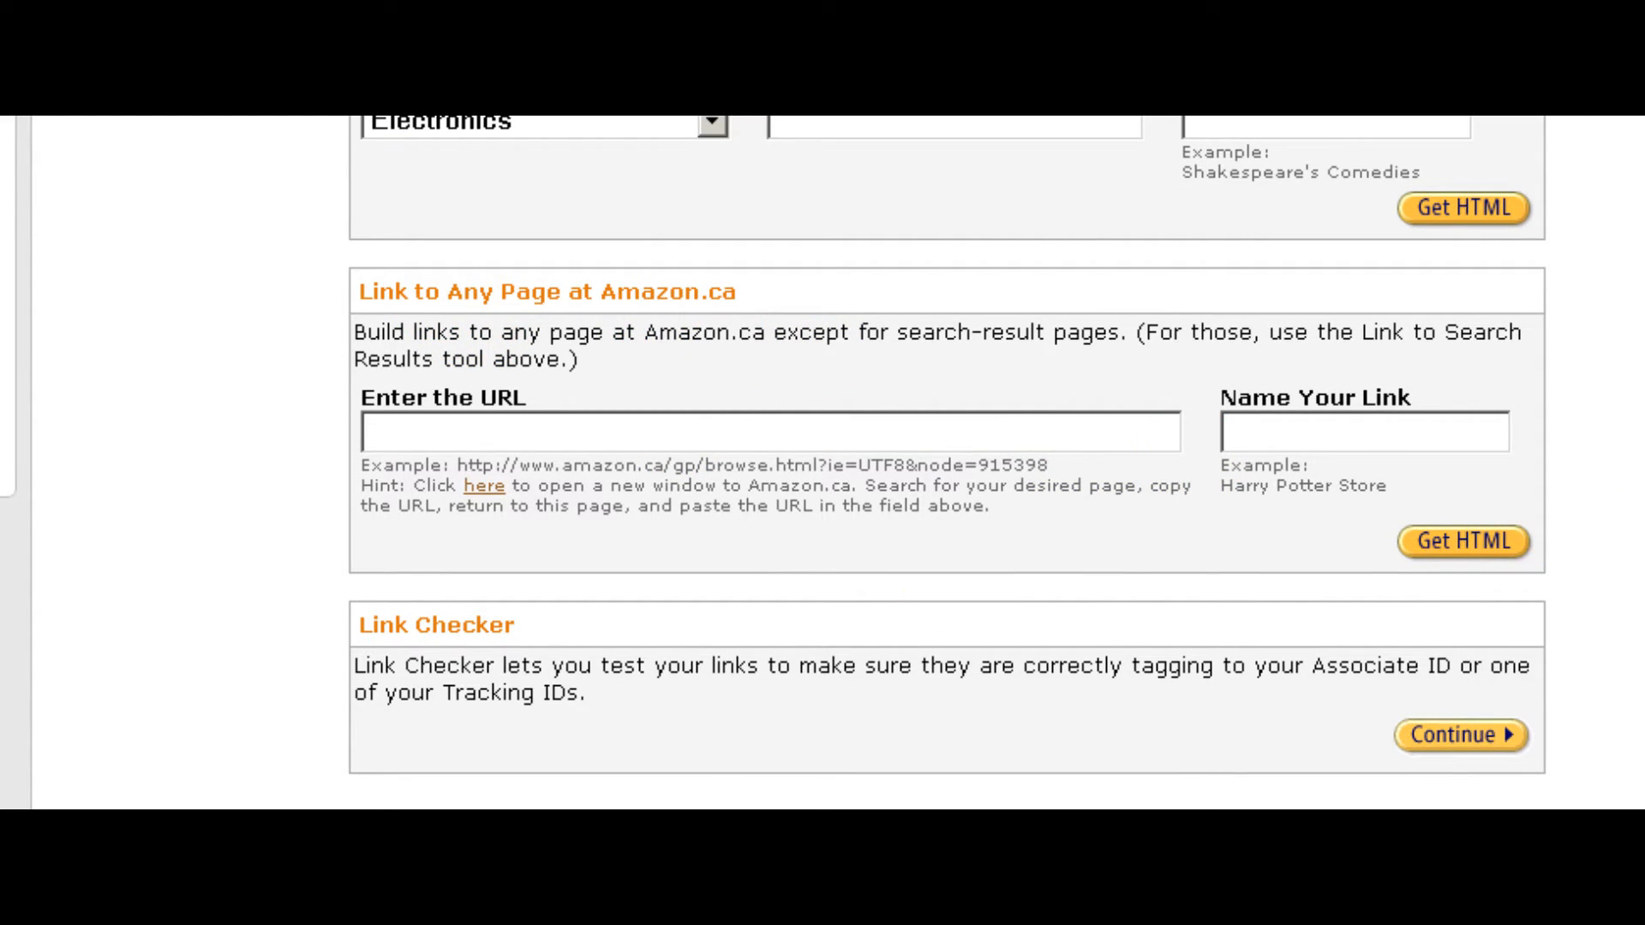
{"action": "scroll", "coordinate": [947, 463], "scroll_direction": "down", "scroll_amount": 1}
{"action": "scroll", "coordinate": [947, 463], "scroll_direction": "up", "scroll_amount": 7}
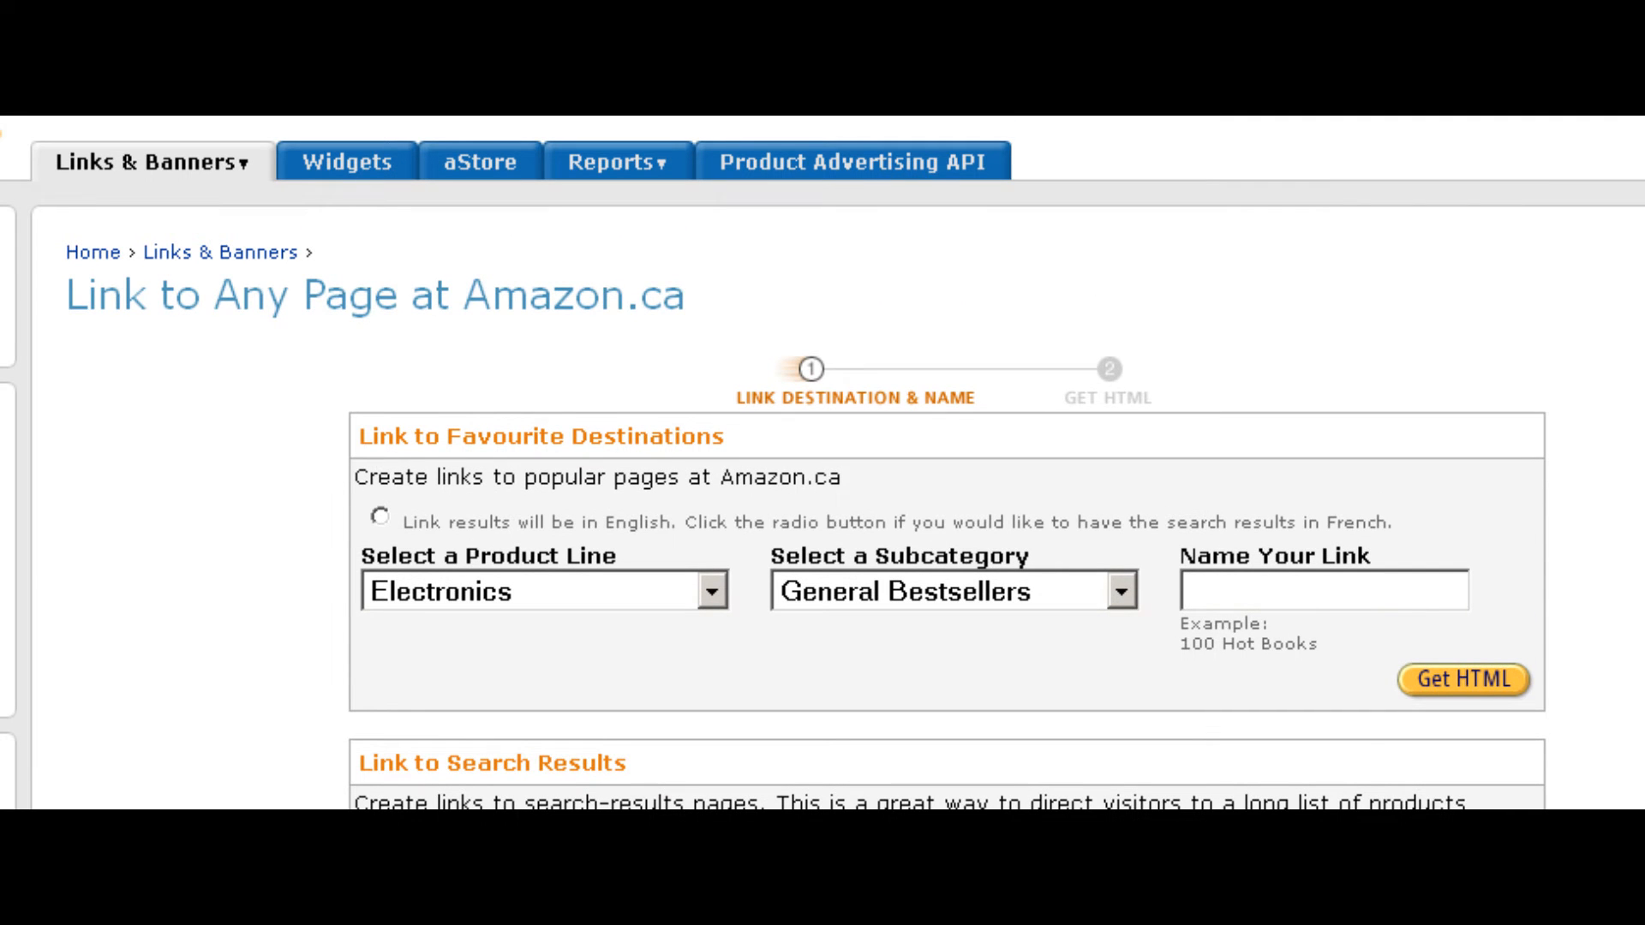
Step: Open the Product Links tool and search the Electronics product line for "ipad"
{"action": "mouse_move", "coordinate": [164, 176]}
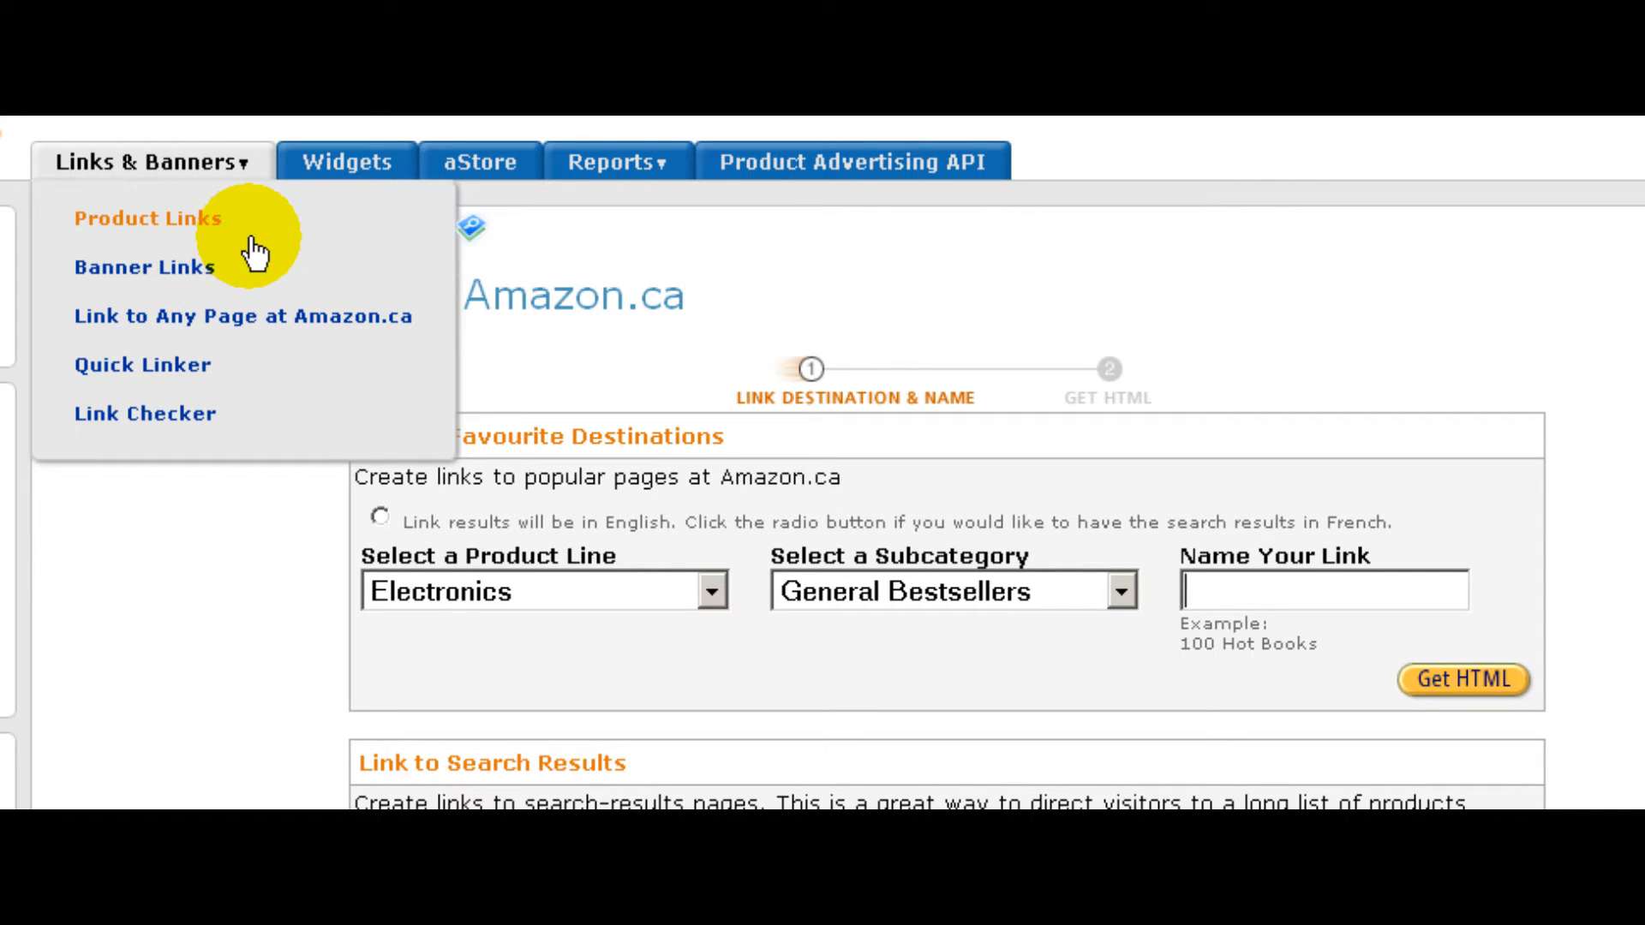
{"action": "left_click", "coordinate": [163, 224]}
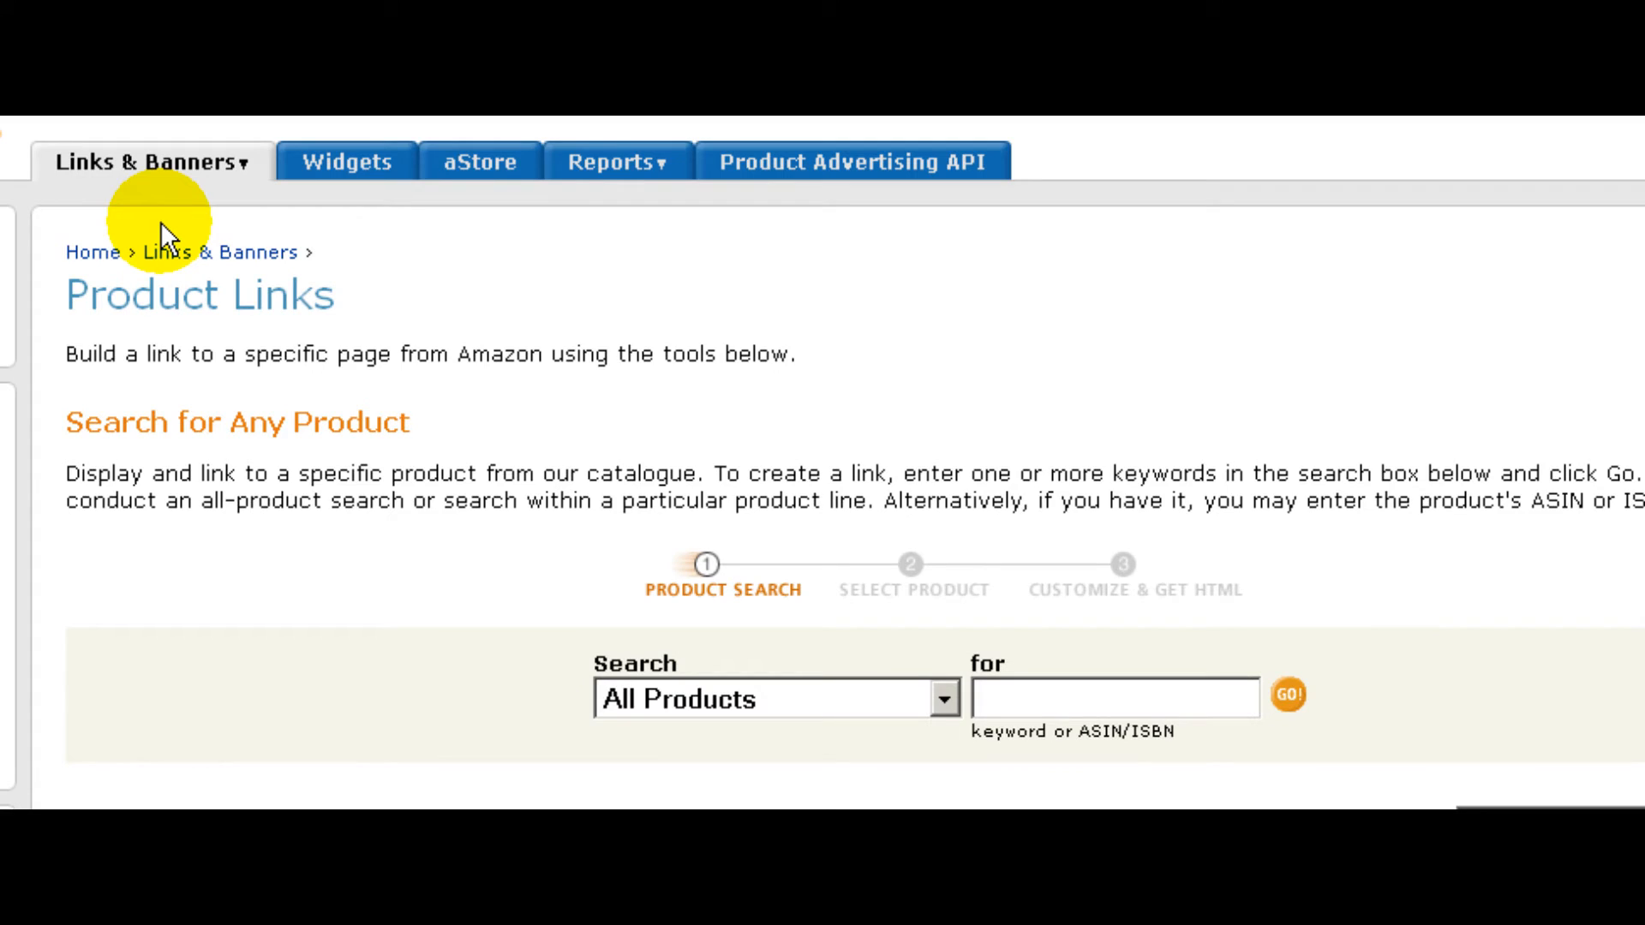
{"action": "scroll", "coordinate": [822, 463], "scroll_direction": "down", "scroll_amount": 3}
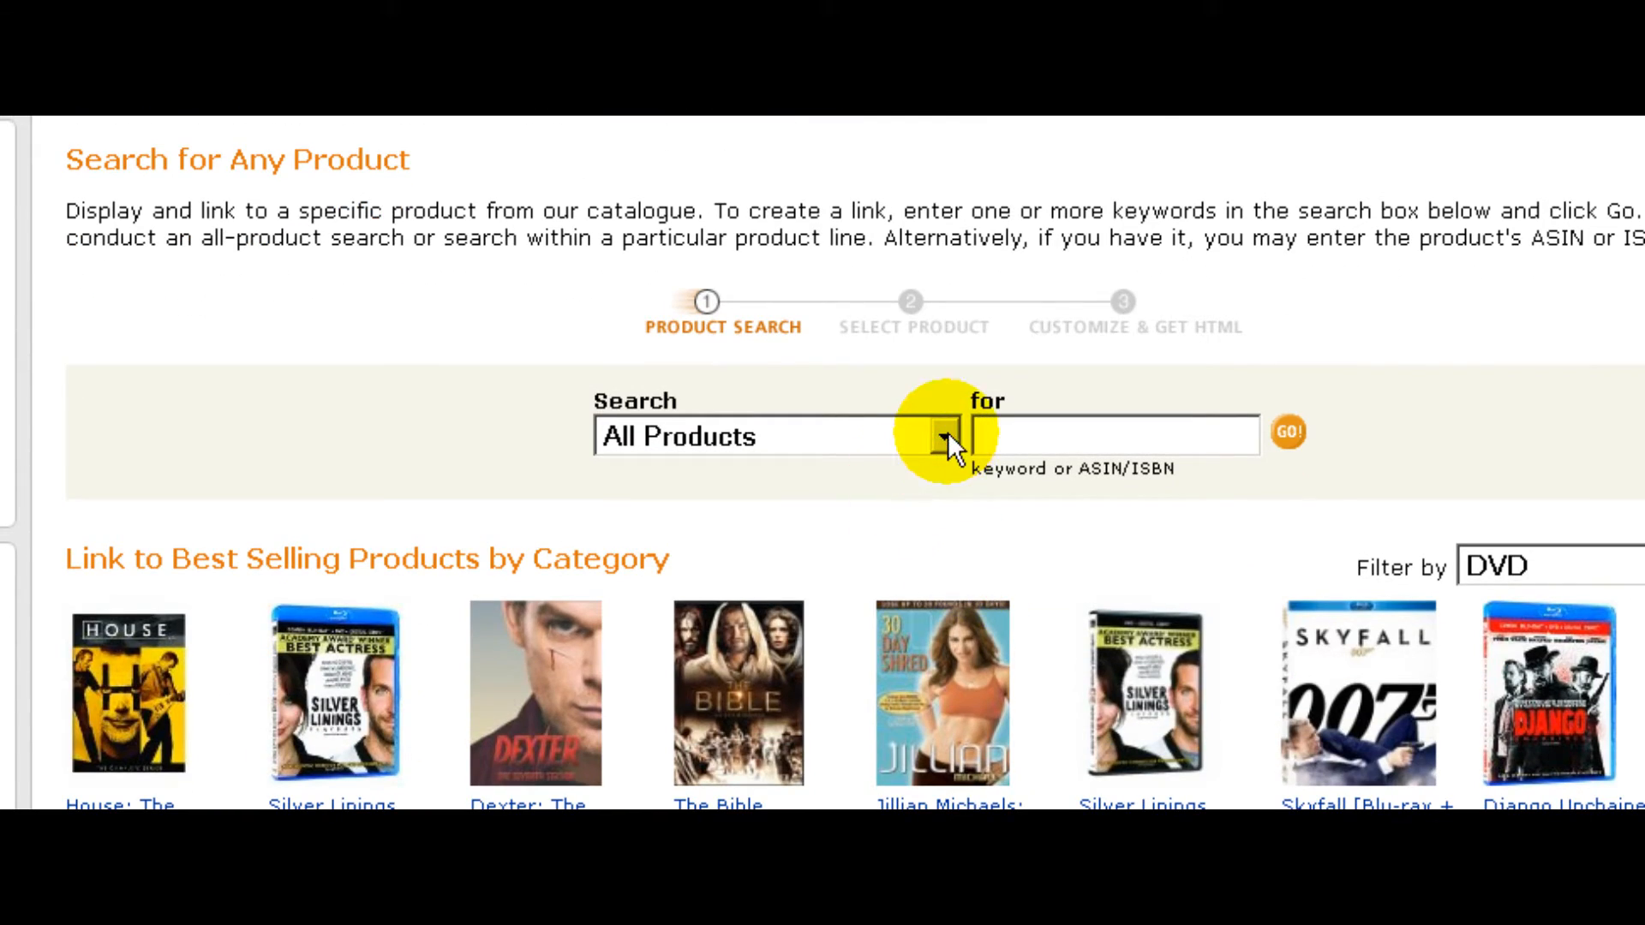
{"action": "left_click", "coordinate": [946, 437]}
{"action": "left_click", "coordinate": [837, 233]}
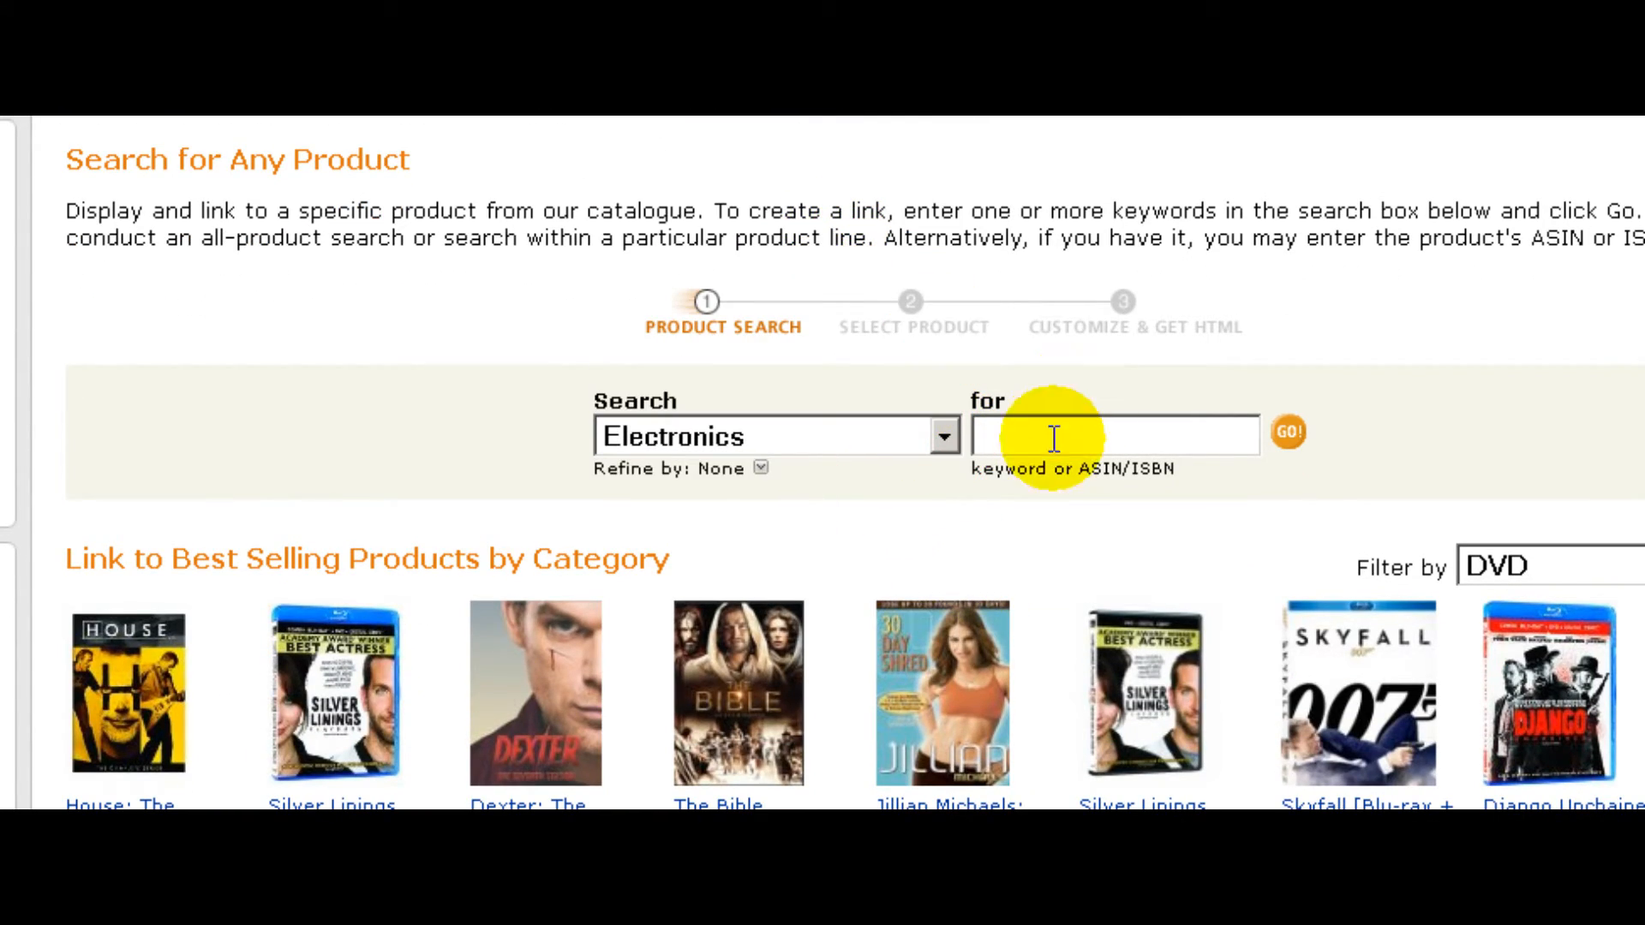
{"action": "left_click", "coordinate": [1054, 439]}
{"action": "type", "text": "ipad"}
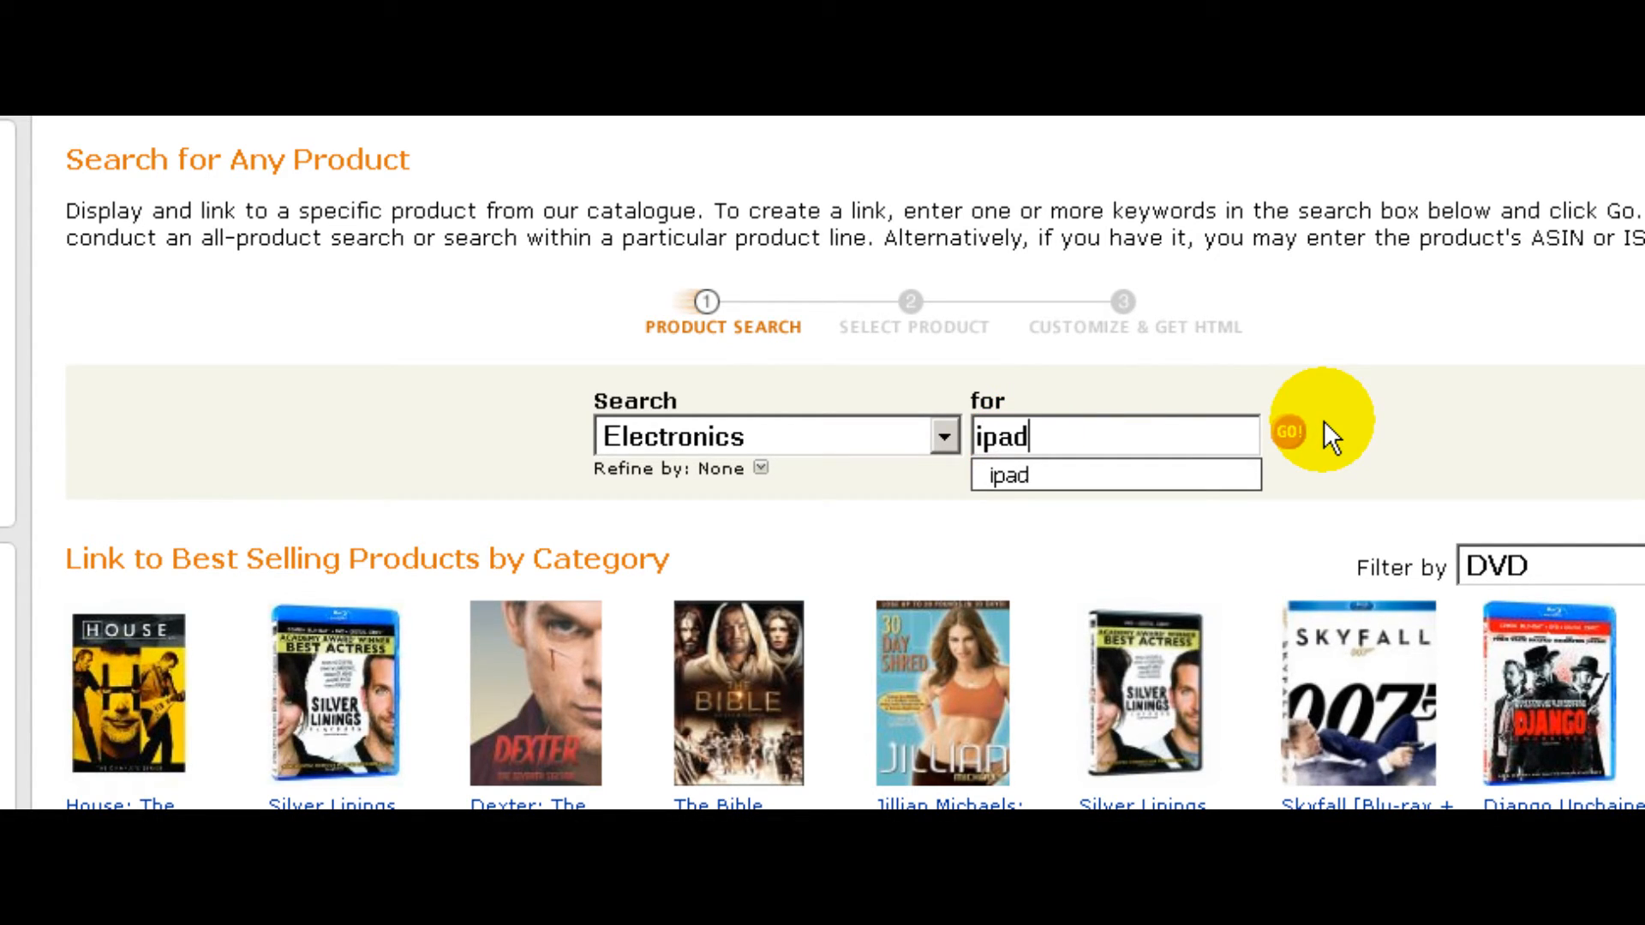
{"action": "left_click", "coordinate": [1288, 433]}
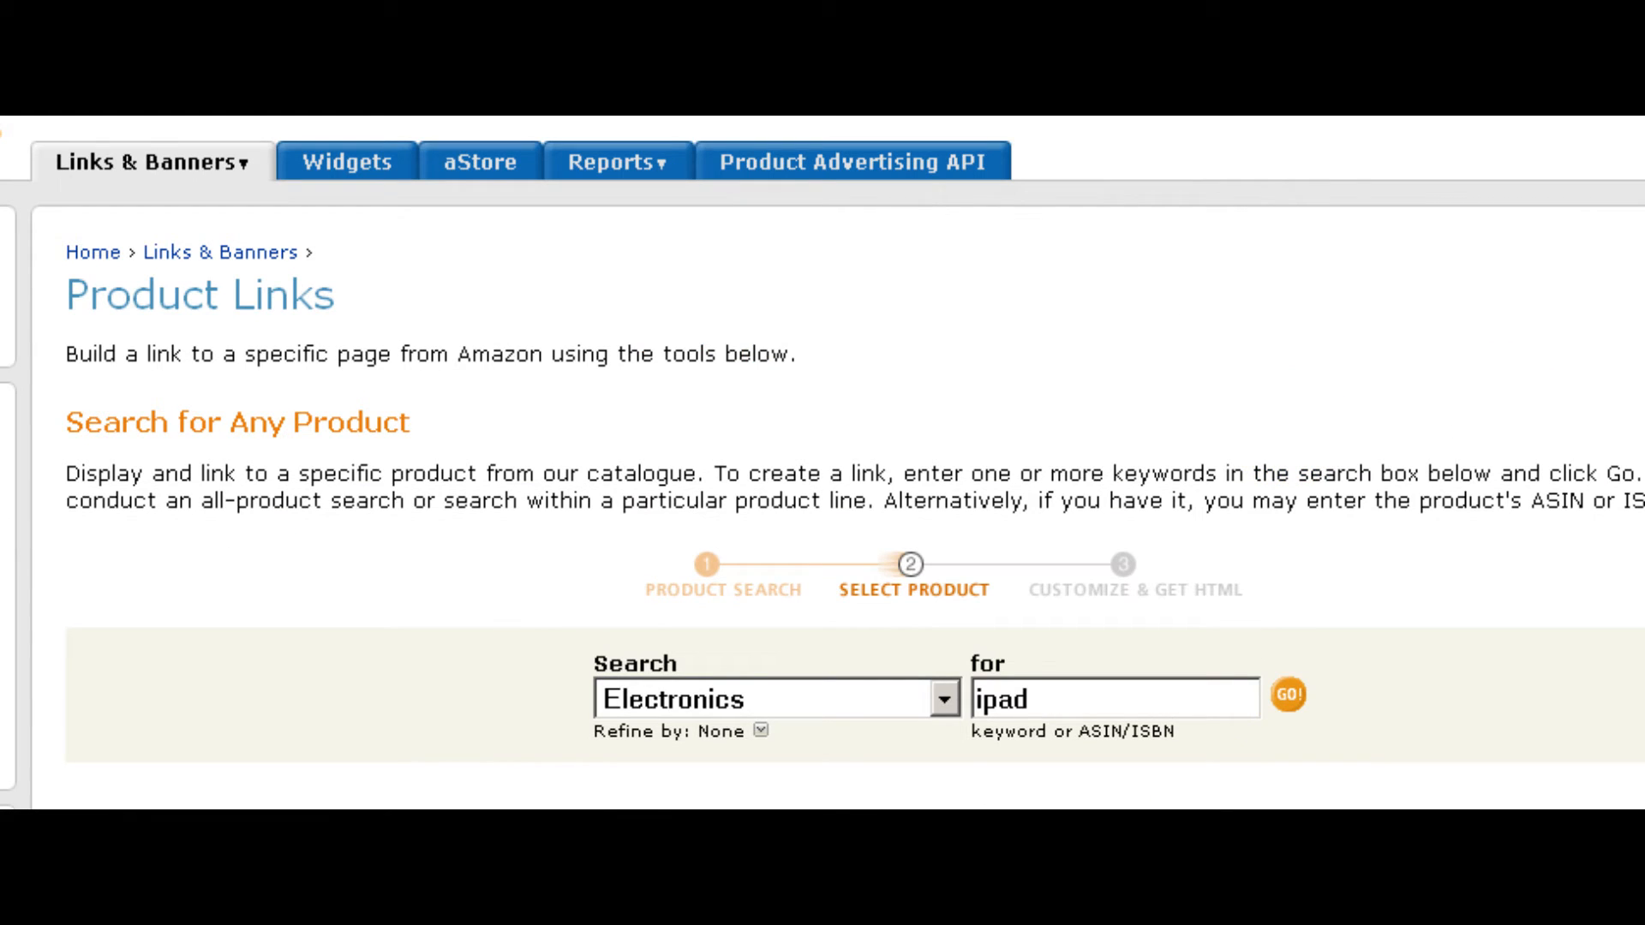
Step: Get the link for the Apple iPad mini 16GB Wi-Fi - White and Silver from the search results
{"action": "scroll", "coordinate": [823, 463], "scroll_direction": "down", "scroll_amount": 5}
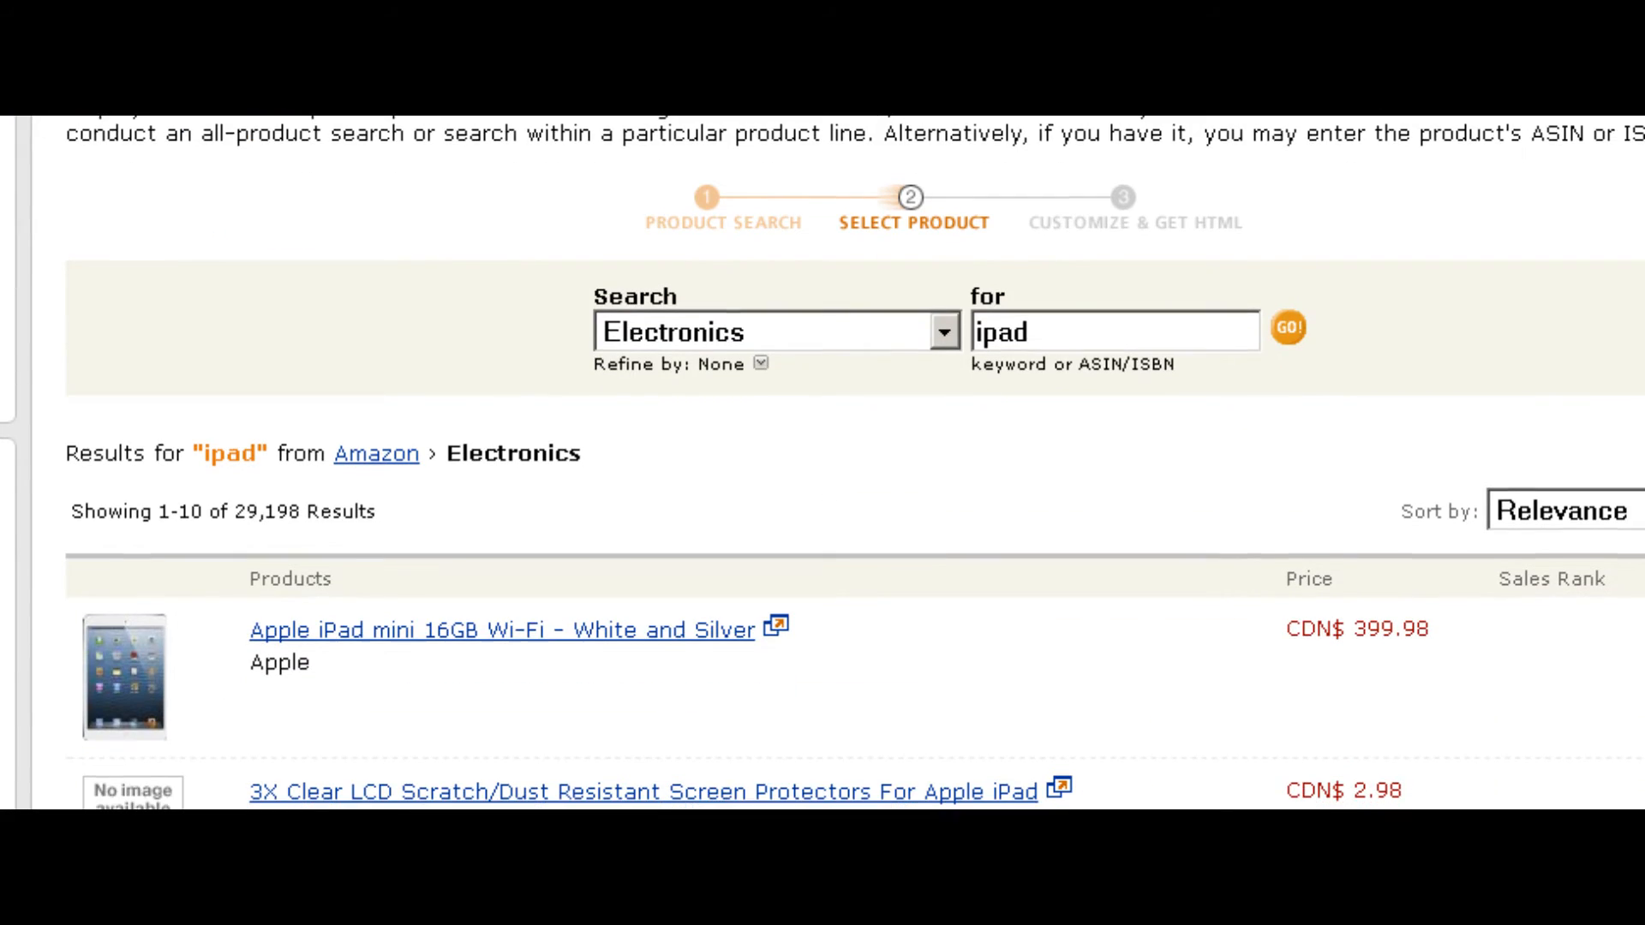
{"action": "scroll", "coordinate": [823, 463], "scroll_direction": "down", "scroll_amount": 3}
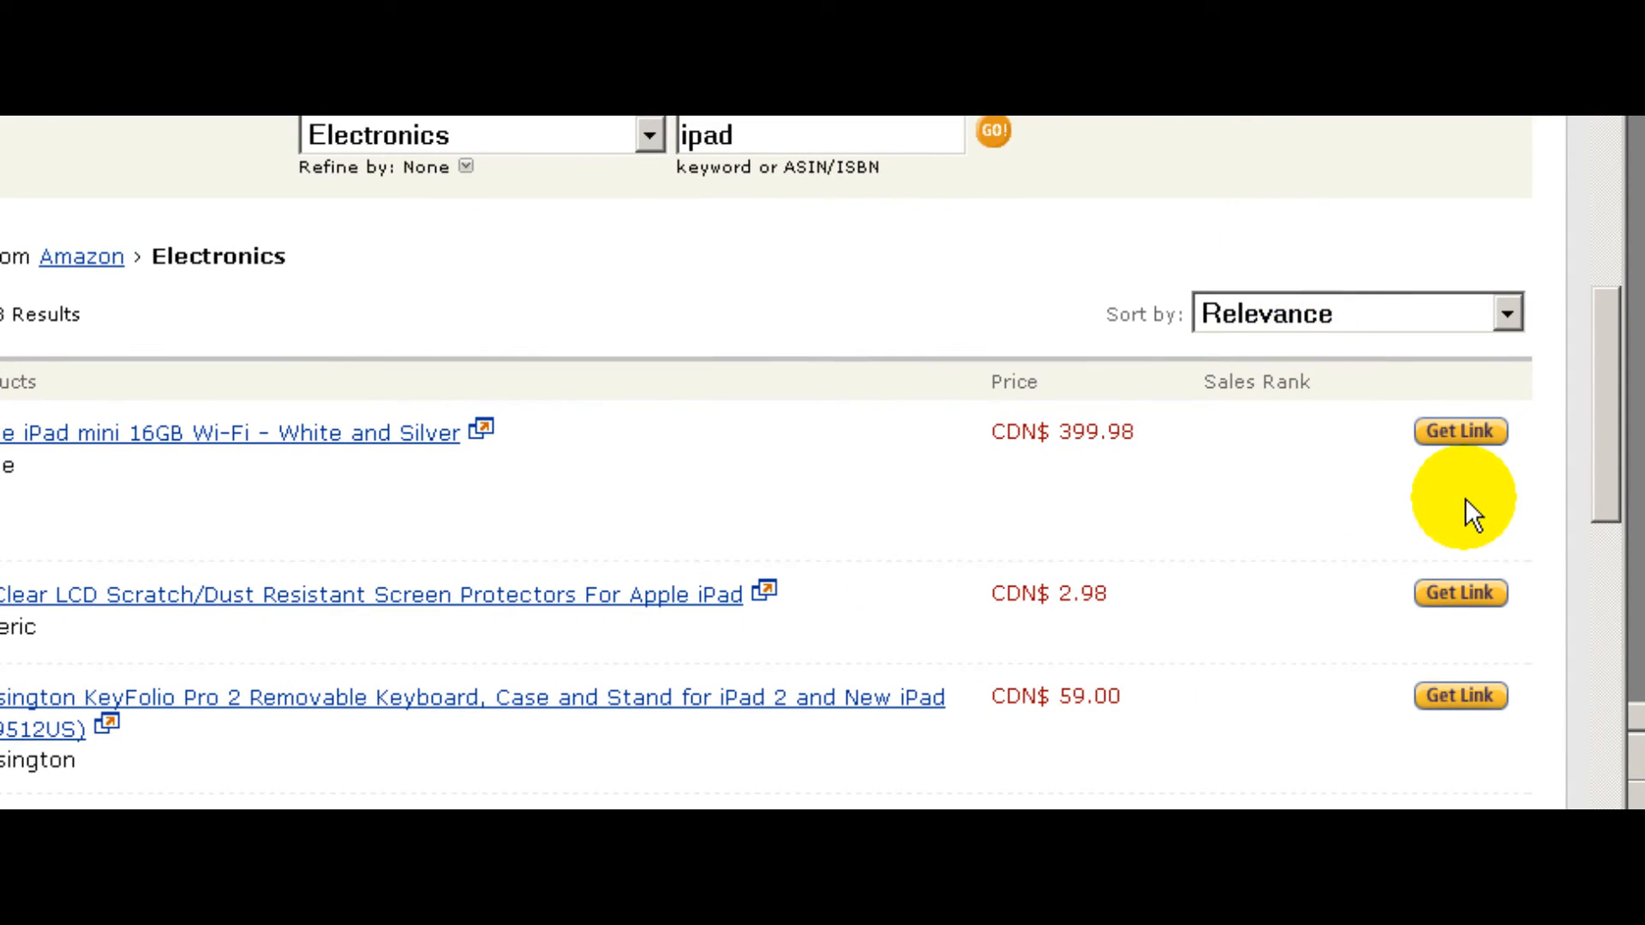
{"action": "left_click", "coordinate": [1457, 438]}
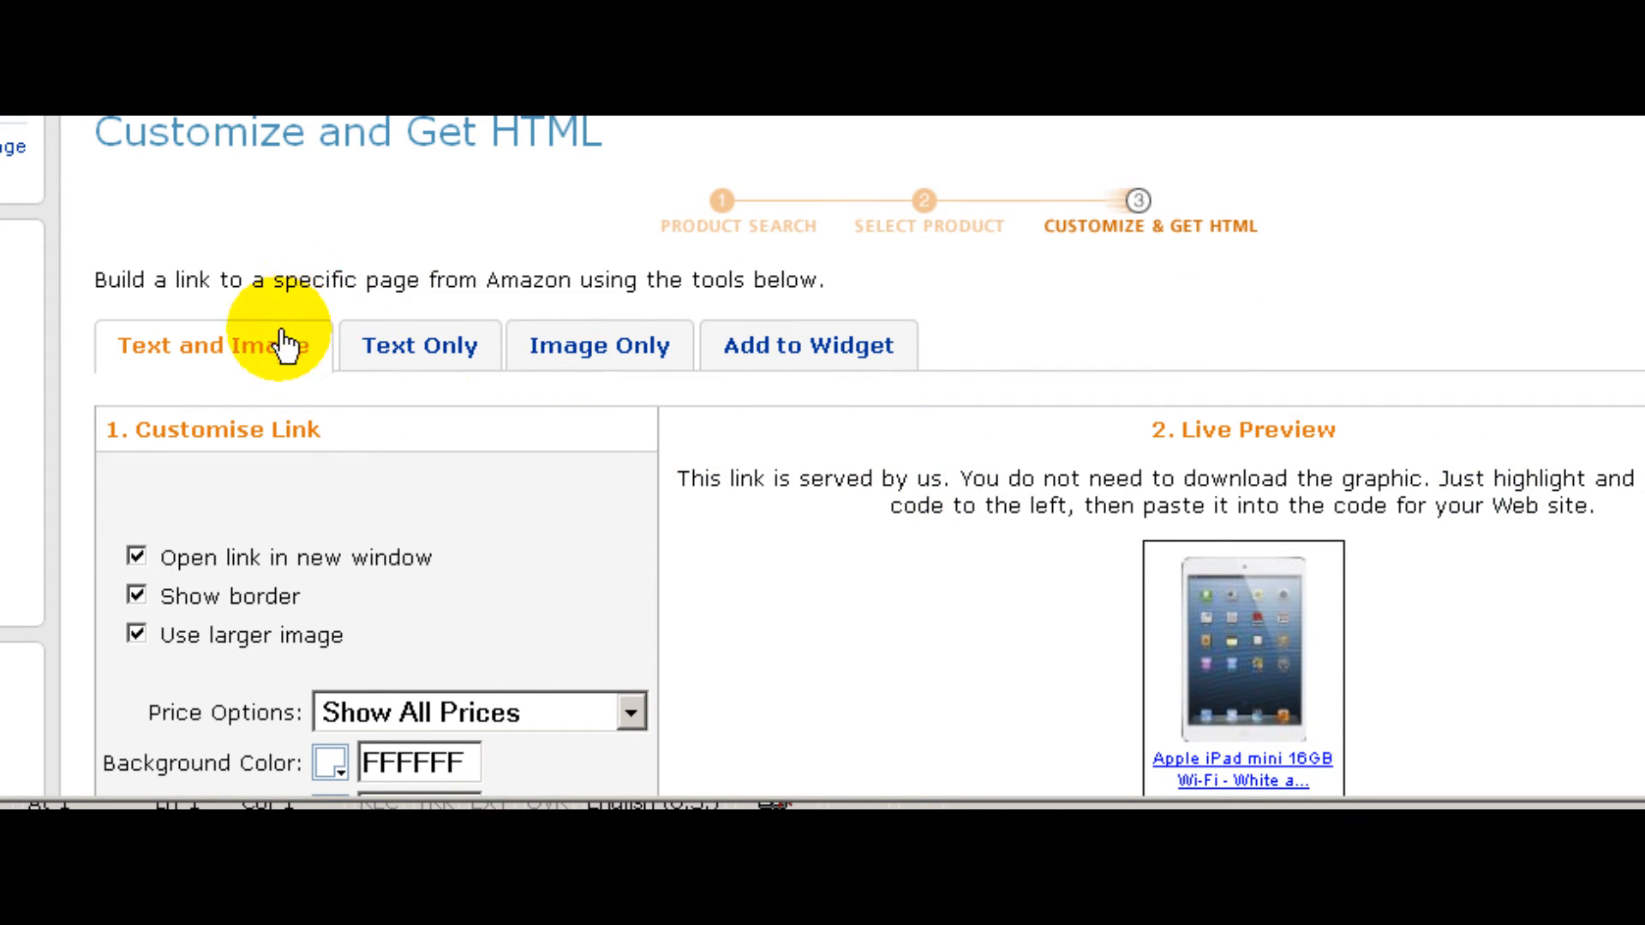
Step: Examine the Text and Image link's customization options, live preview and generated HTML code
{"action": "scroll", "coordinate": [822, 455], "scroll_direction": "down", "scroll_amount": 1}
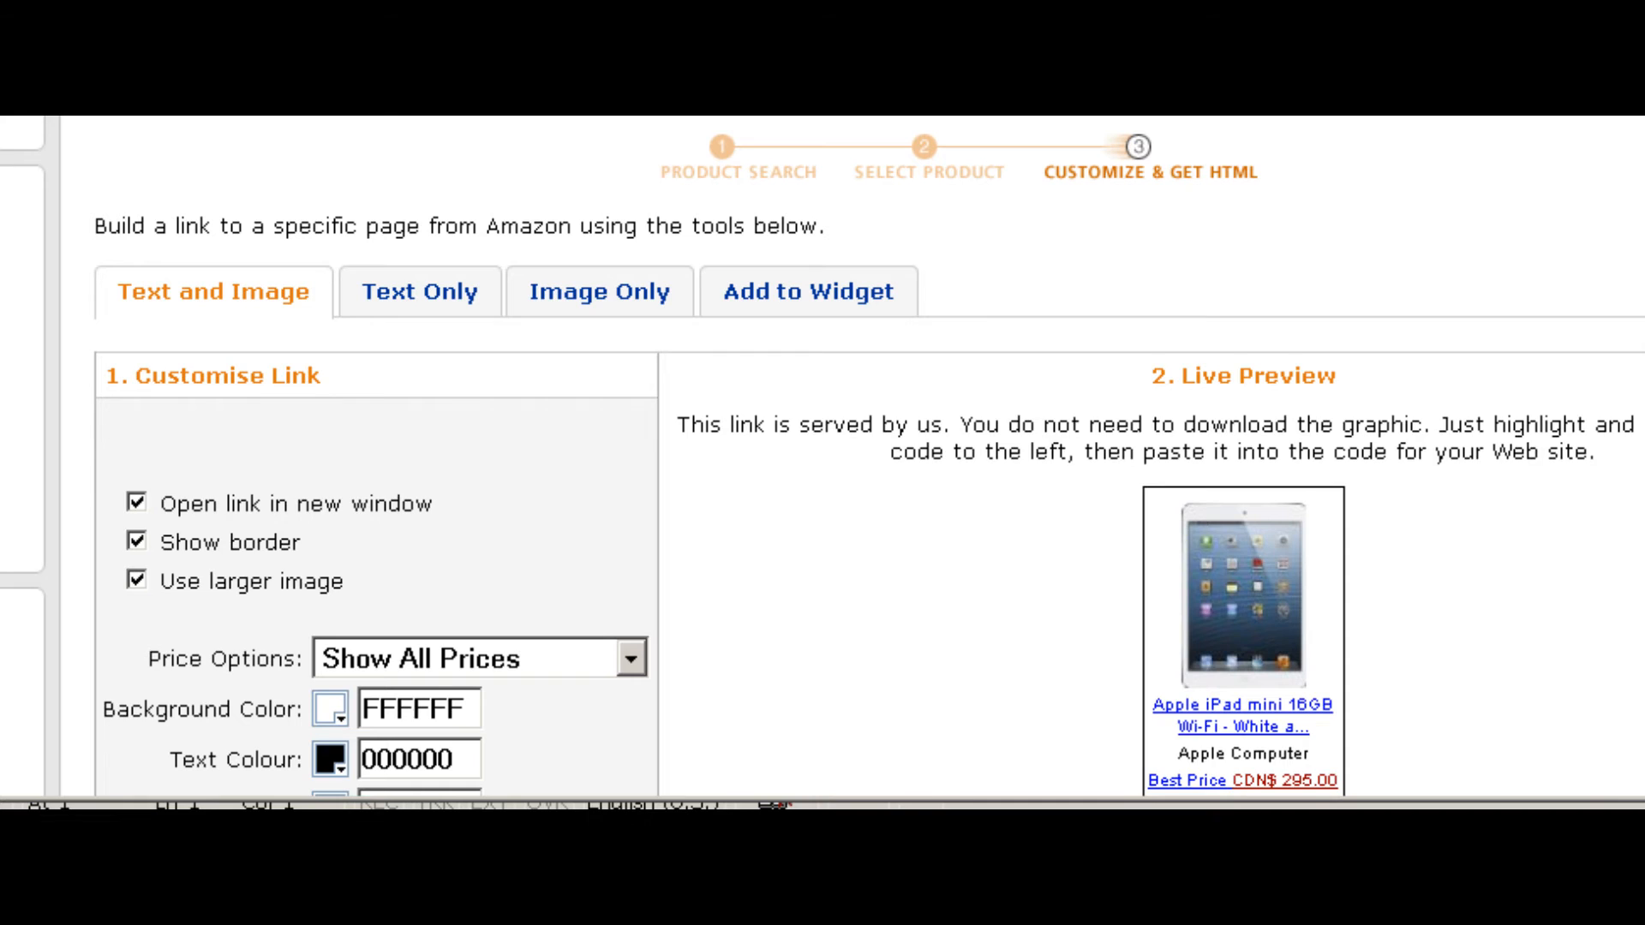
{"action": "left_click_drag", "start_coordinate": [1397, 125], "coordinate": [1333, 117]}
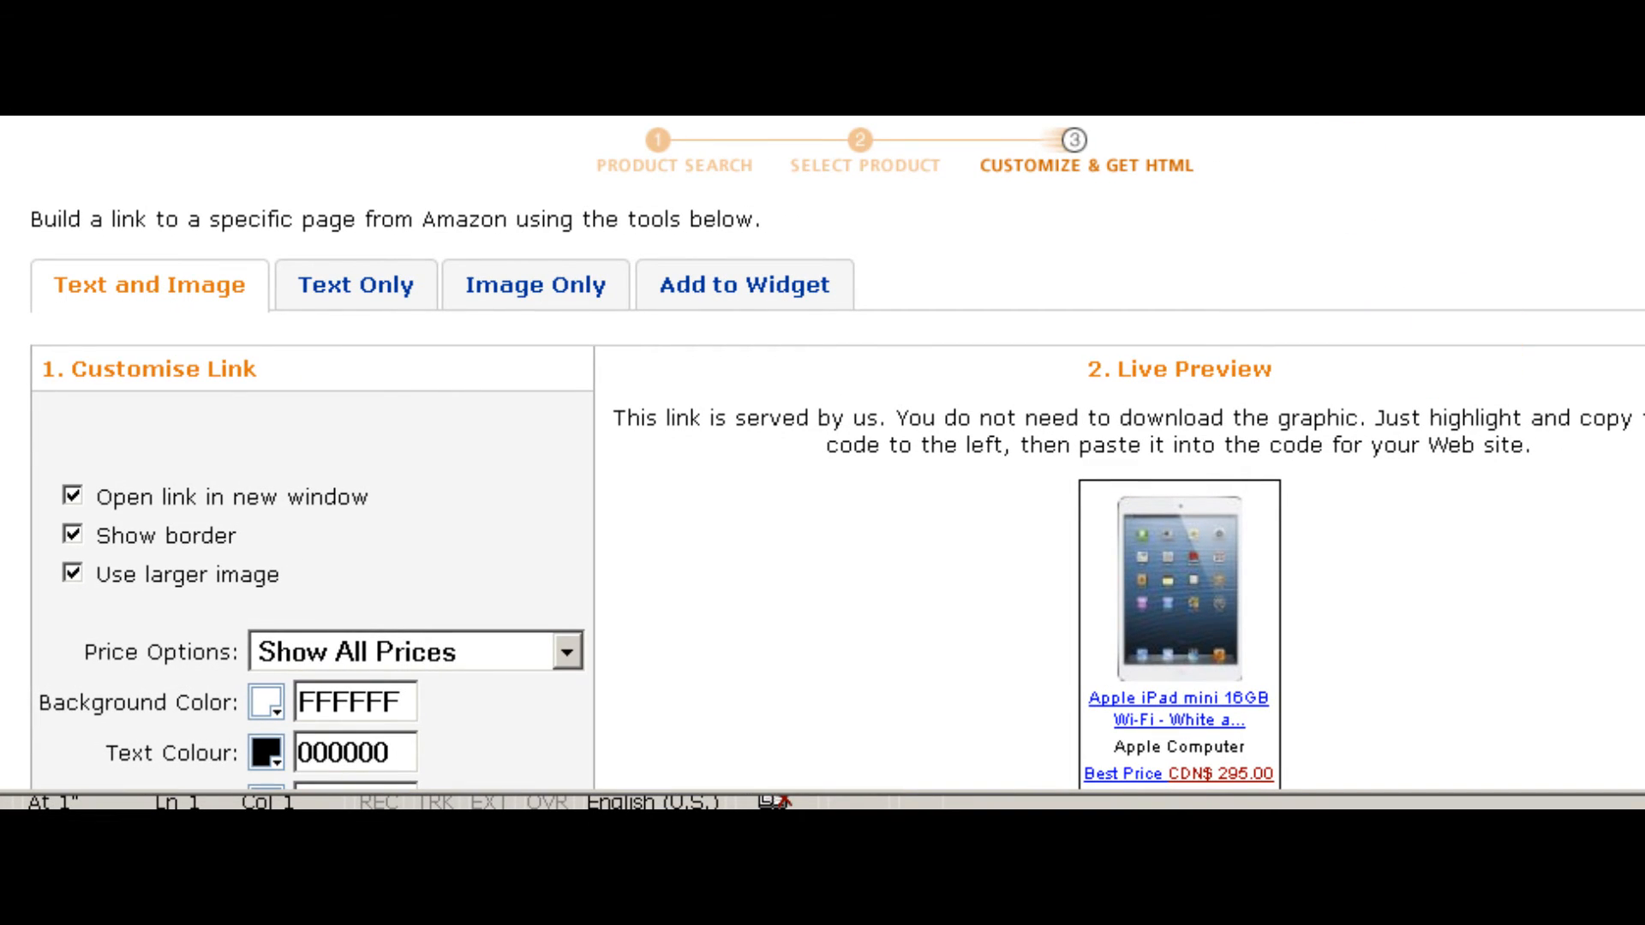
{"action": "scroll", "coordinate": [837, 455], "scroll_direction": "down", "scroll_amount": 3}
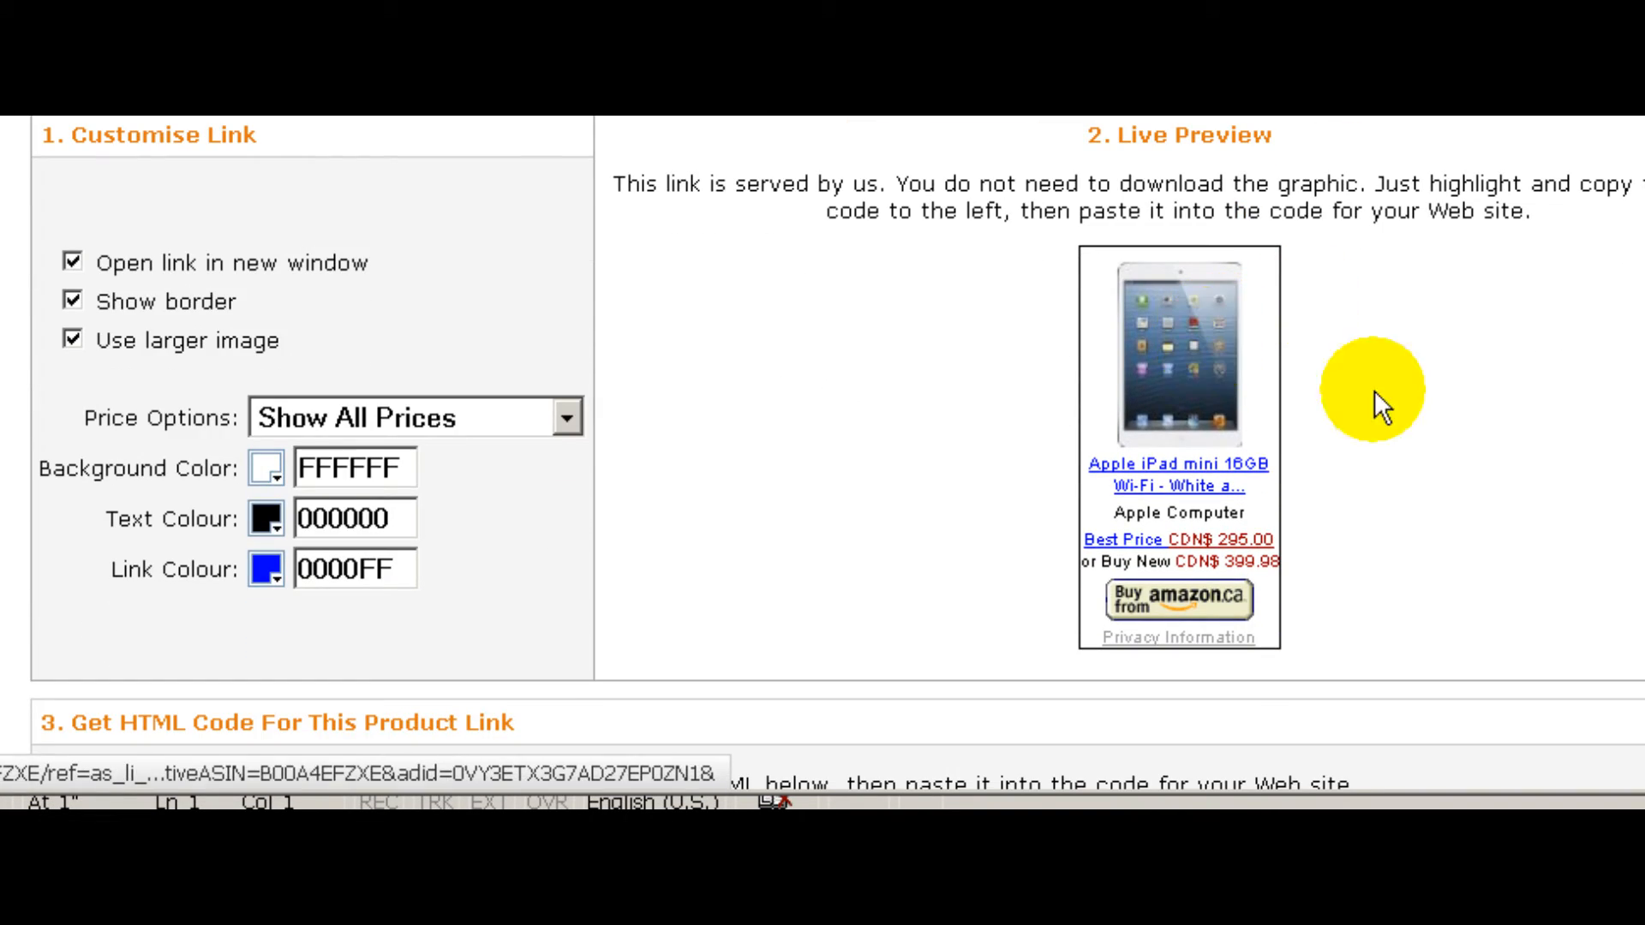
{"action": "scroll", "coordinate": [1375, 389], "scroll_direction": "down", "scroll_amount": 7}
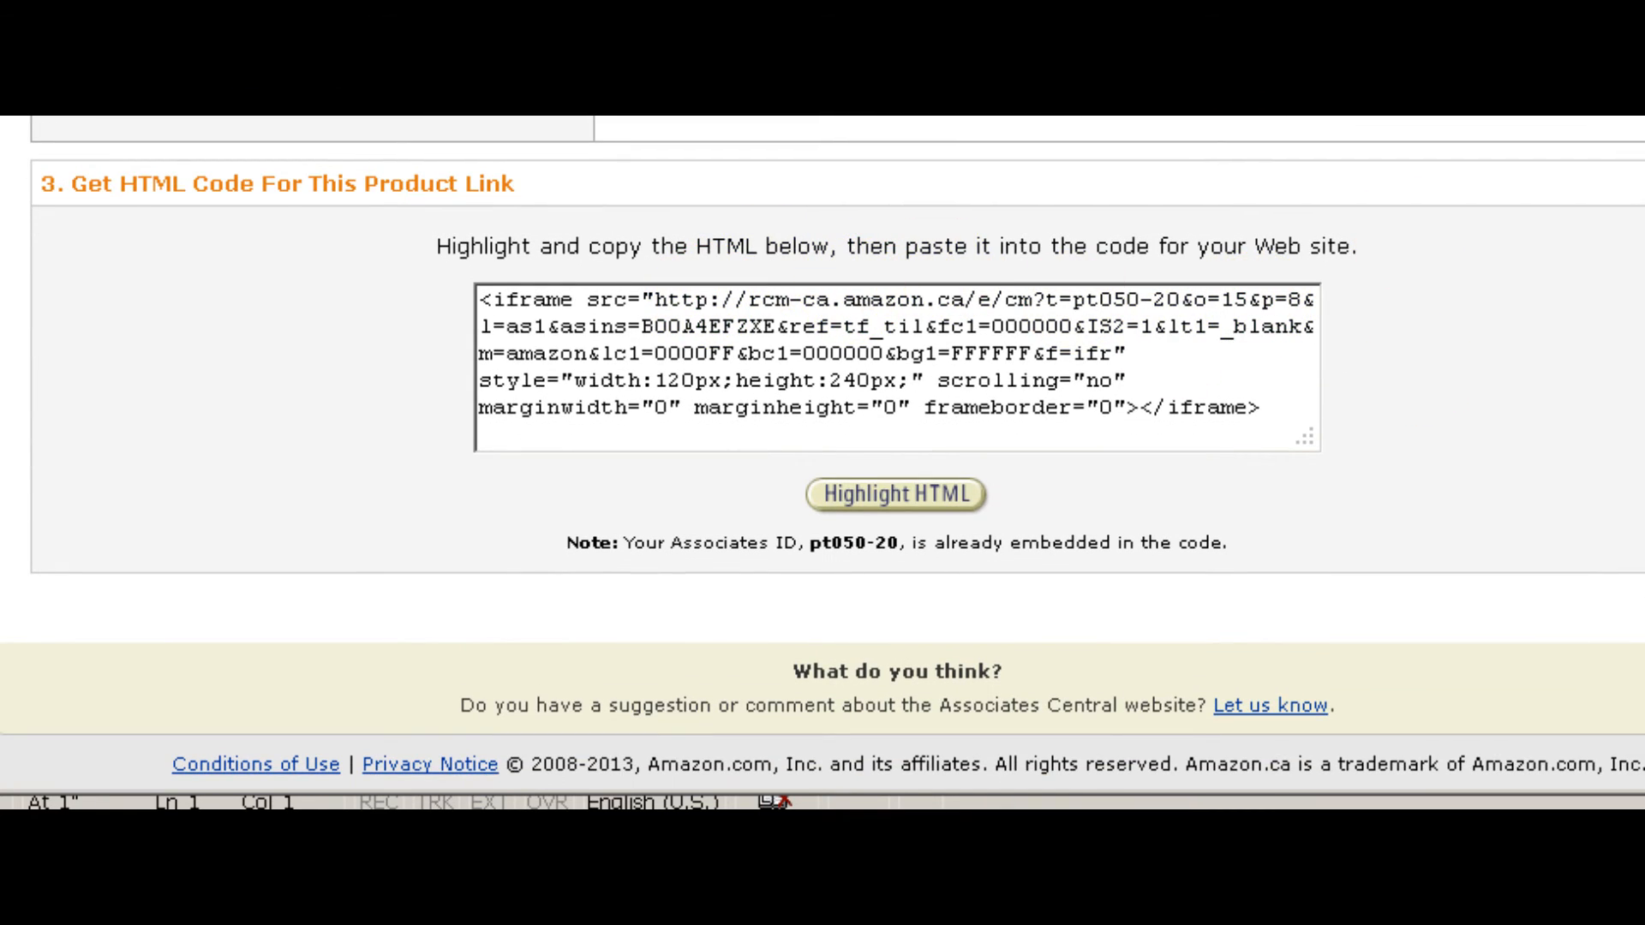
{"action": "scroll", "coordinate": [823, 449], "scroll_direction": "up", "scroll_amount": 1}
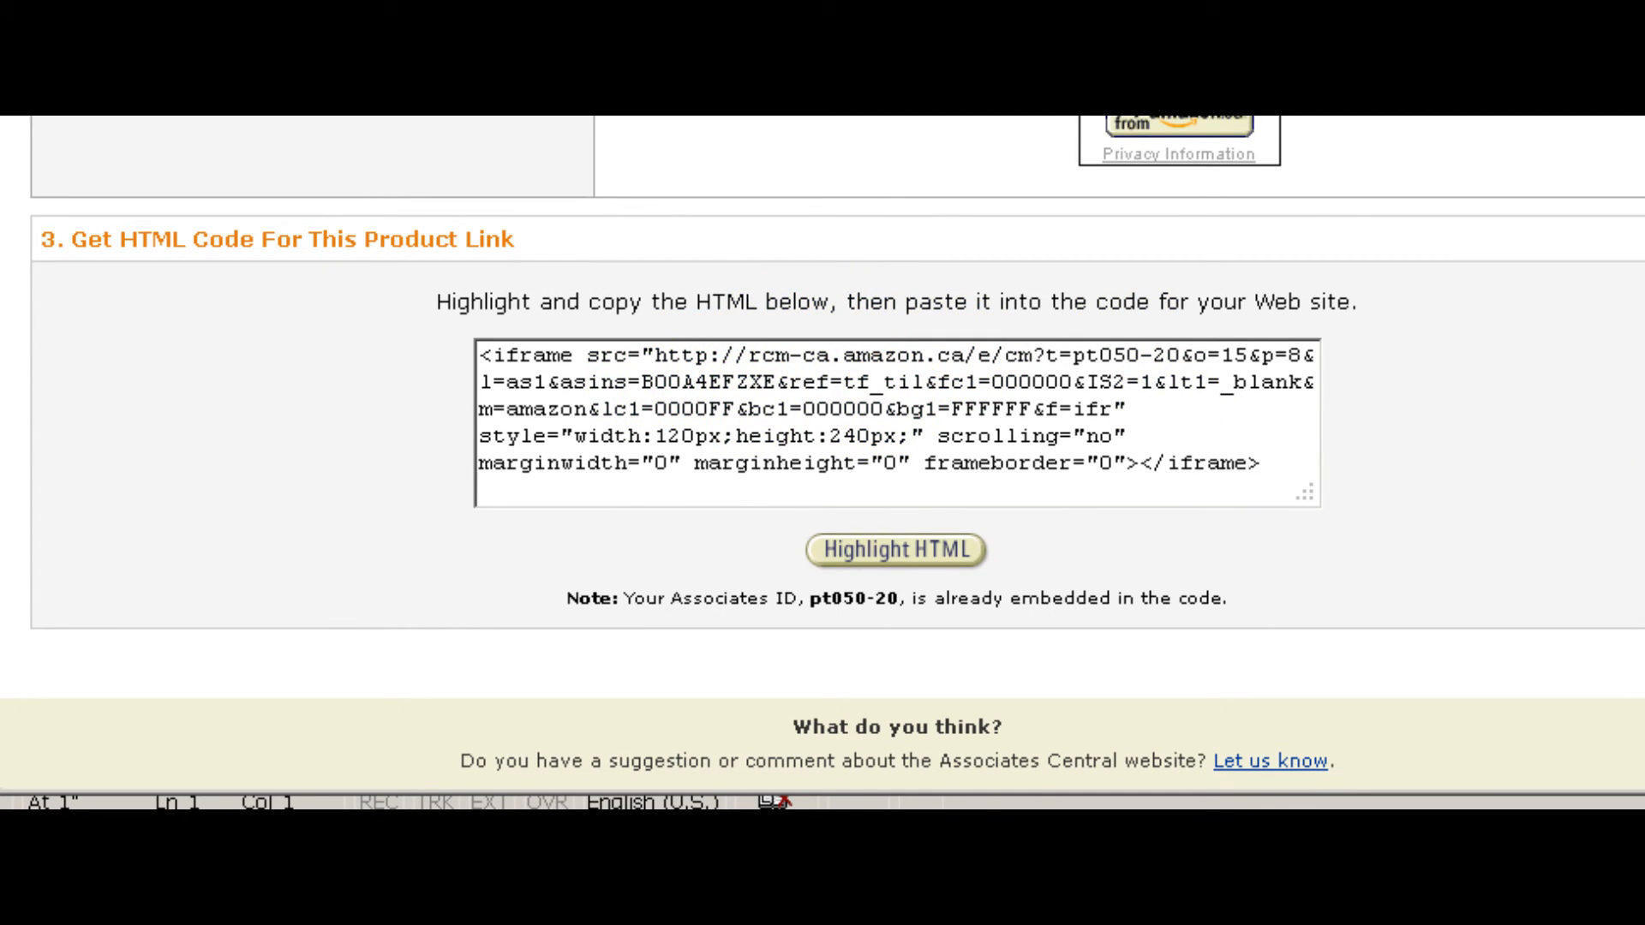
{"action": "scroll", "coordinate": [822, 453], "scroll_direction": "up", "scroll_amount": 1}
{"action": "scroll", "coordinate": [823, 453], "scroll_direction": "down", "scroll_amount": 1}
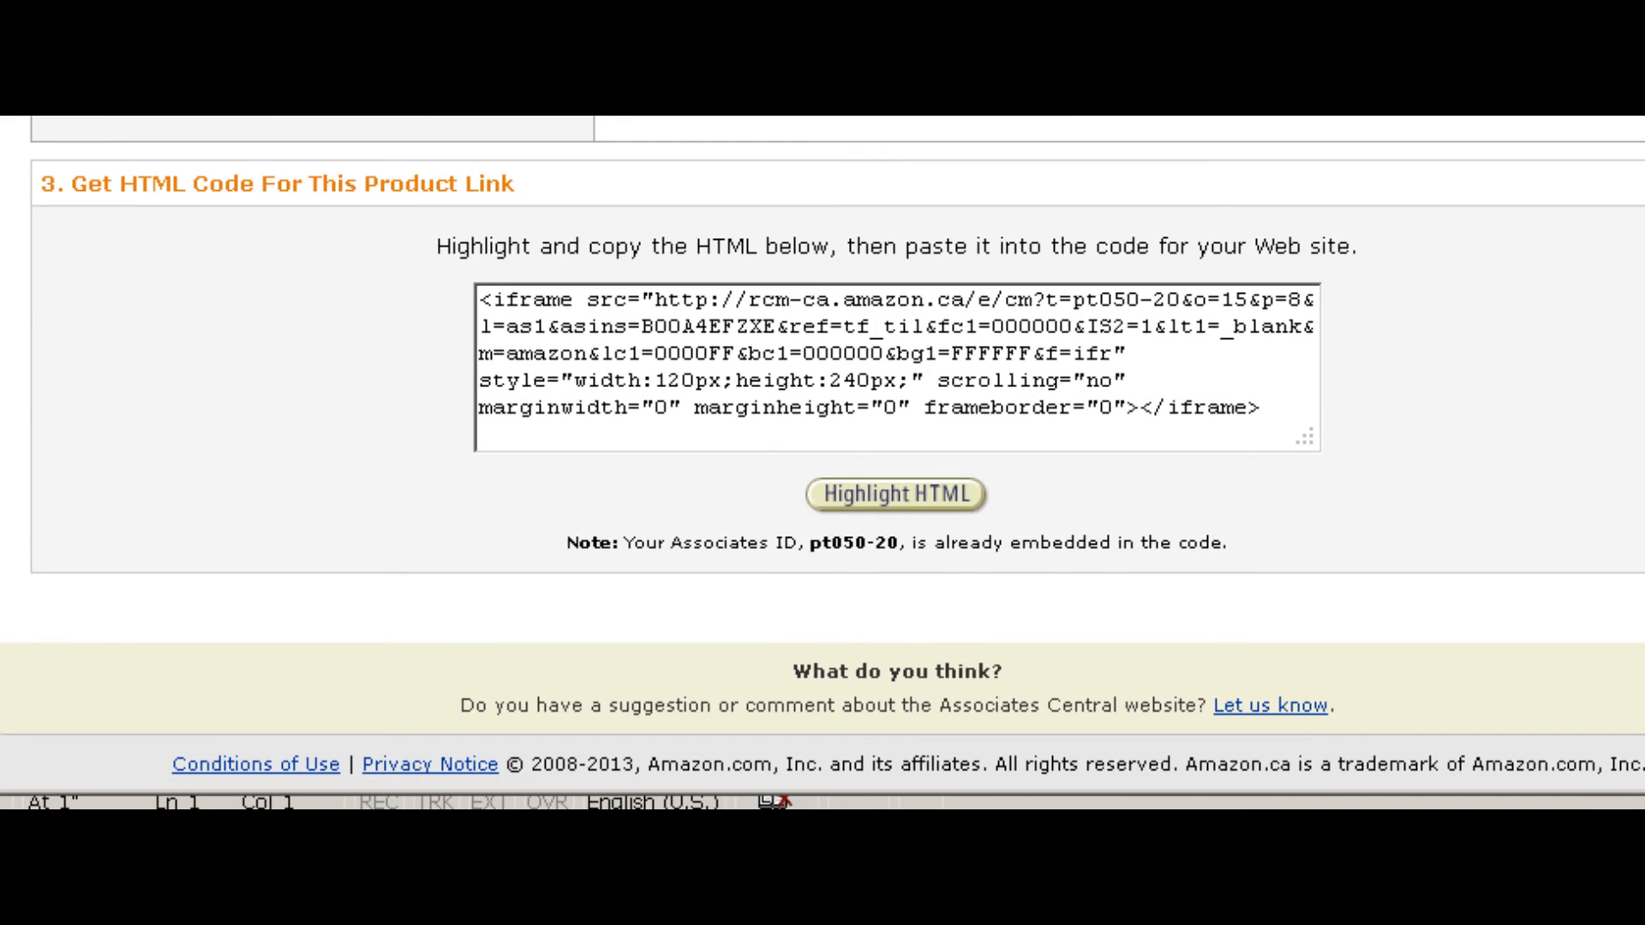
{"action": "scroll", "coordinate": [822, 452], "scroll_direction": "up", "scroll_amount": 7}
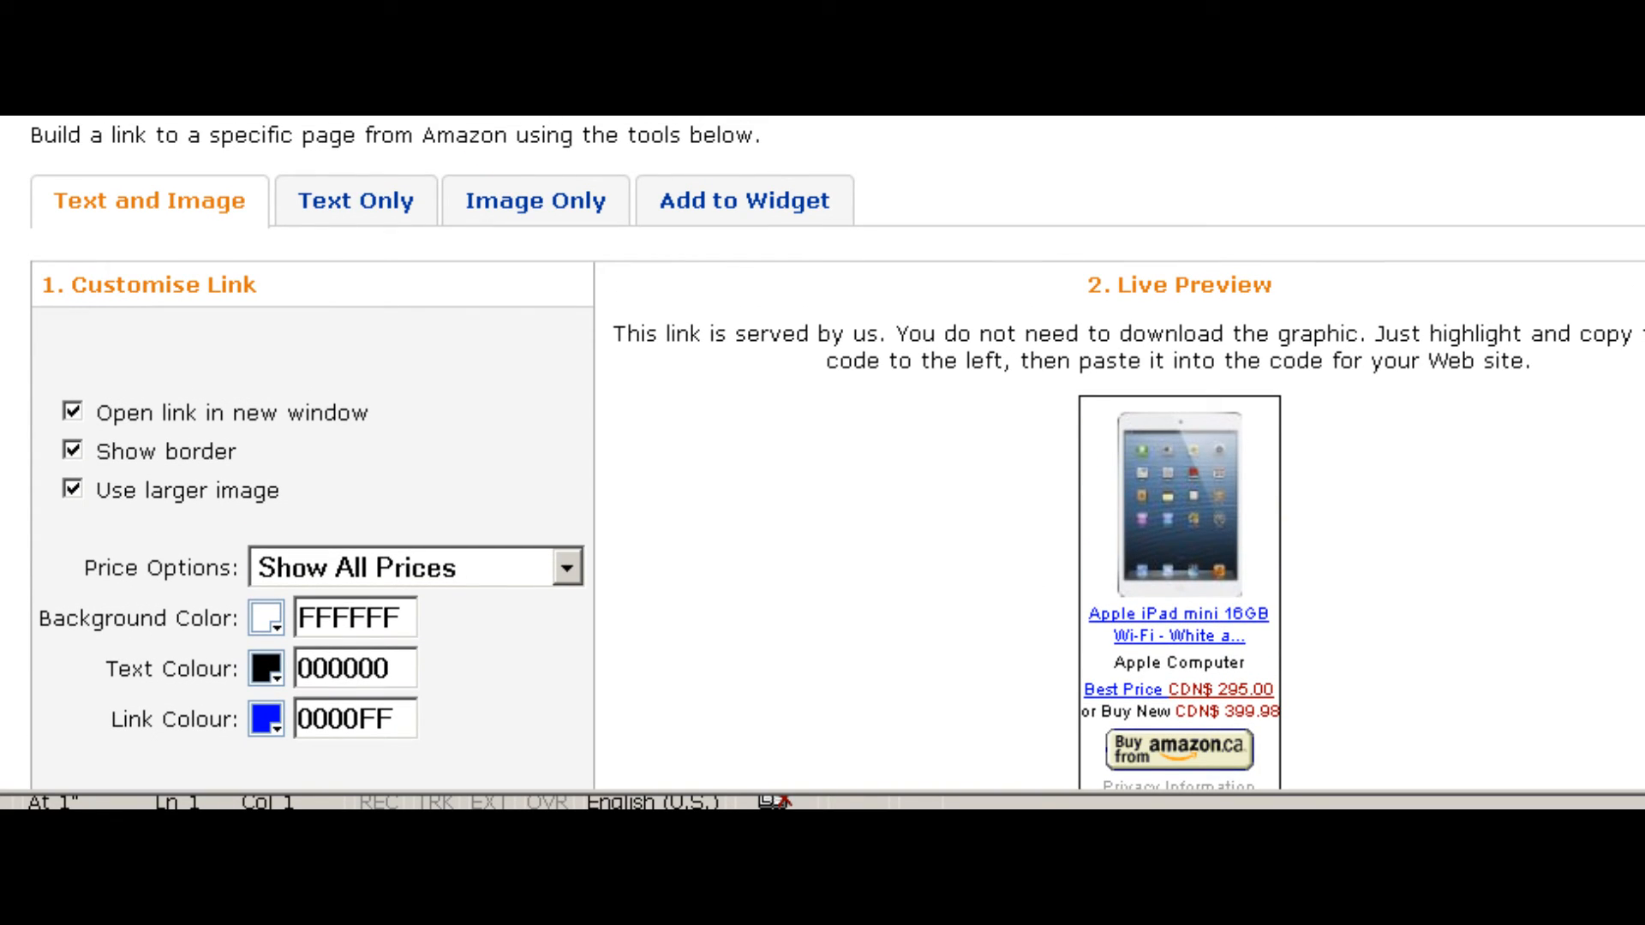
Step: Compare the Text Only, Image Only and Add to Widget link formats, returning to the Text Only version and its HTML code
{"action": "left_click", "coordinate": [364, 225]}
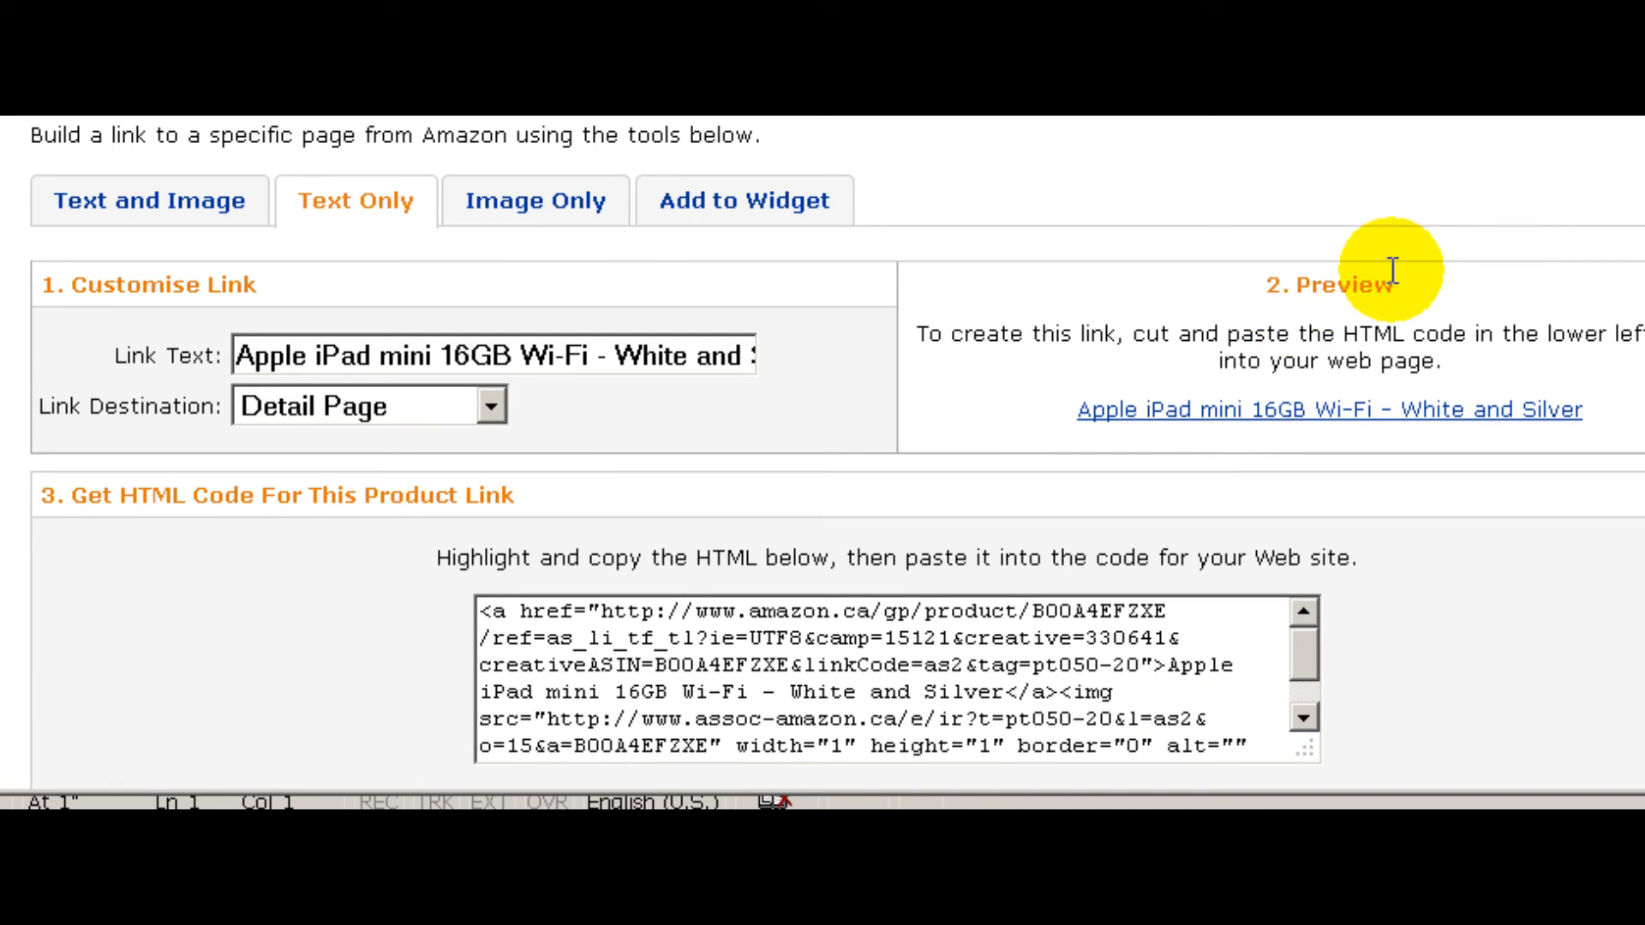
{"action": "scroll", "coordinate": [836, 463], "scroll_direction": "down", "scroll_amount": 2}
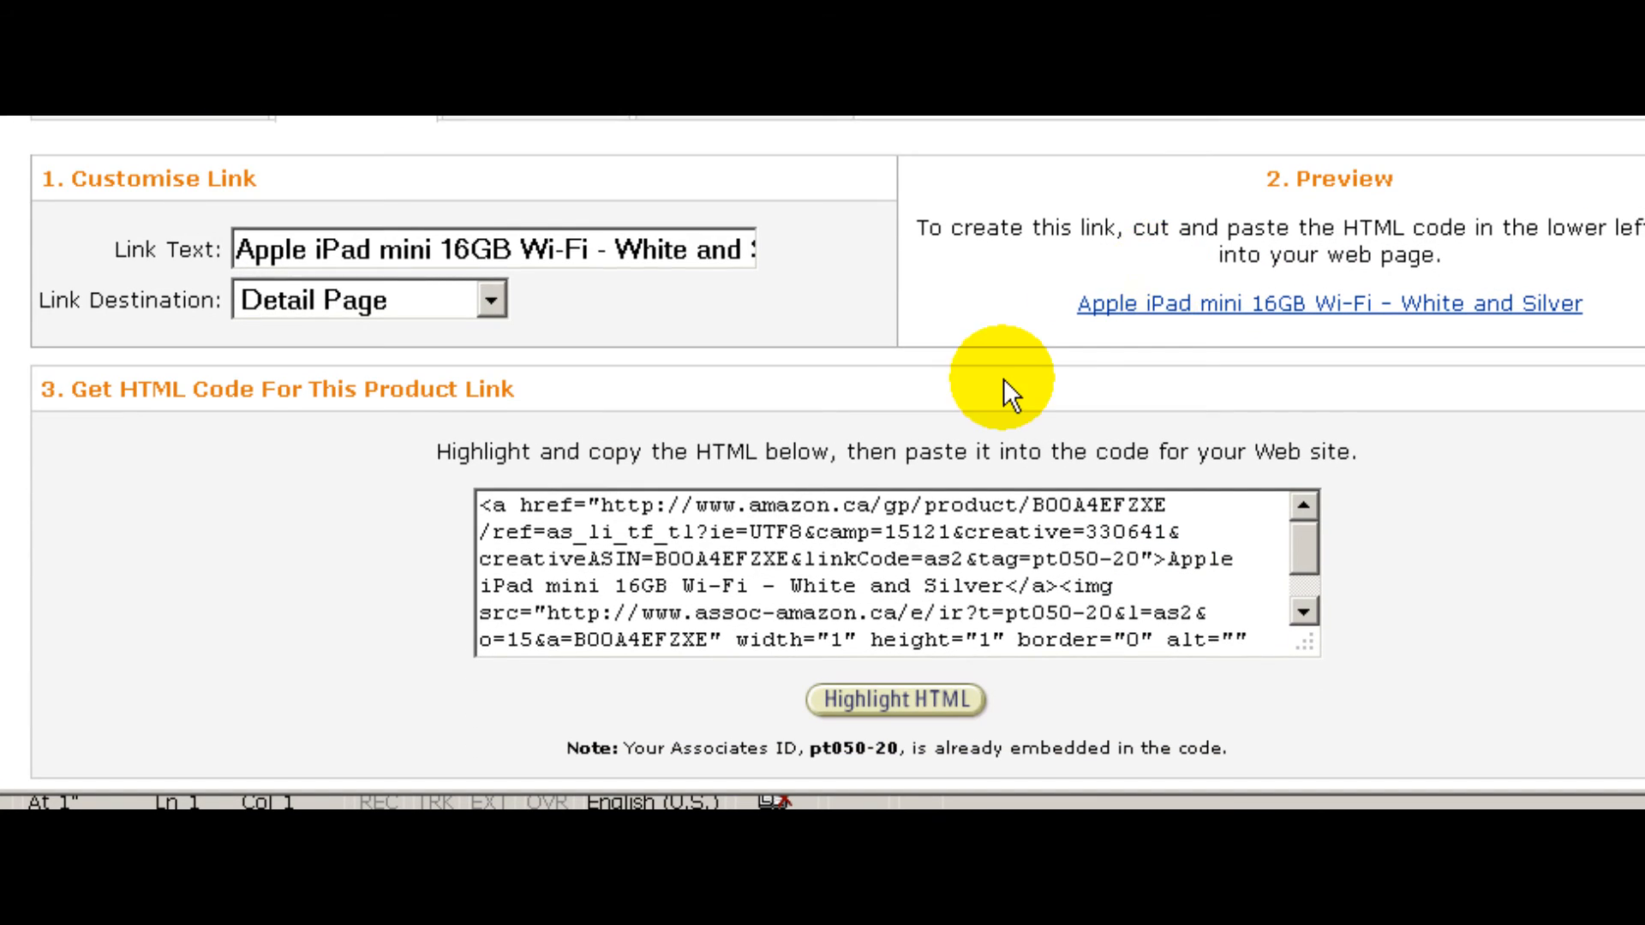
{"action": "left_click", "coordinate": [535, 104]}
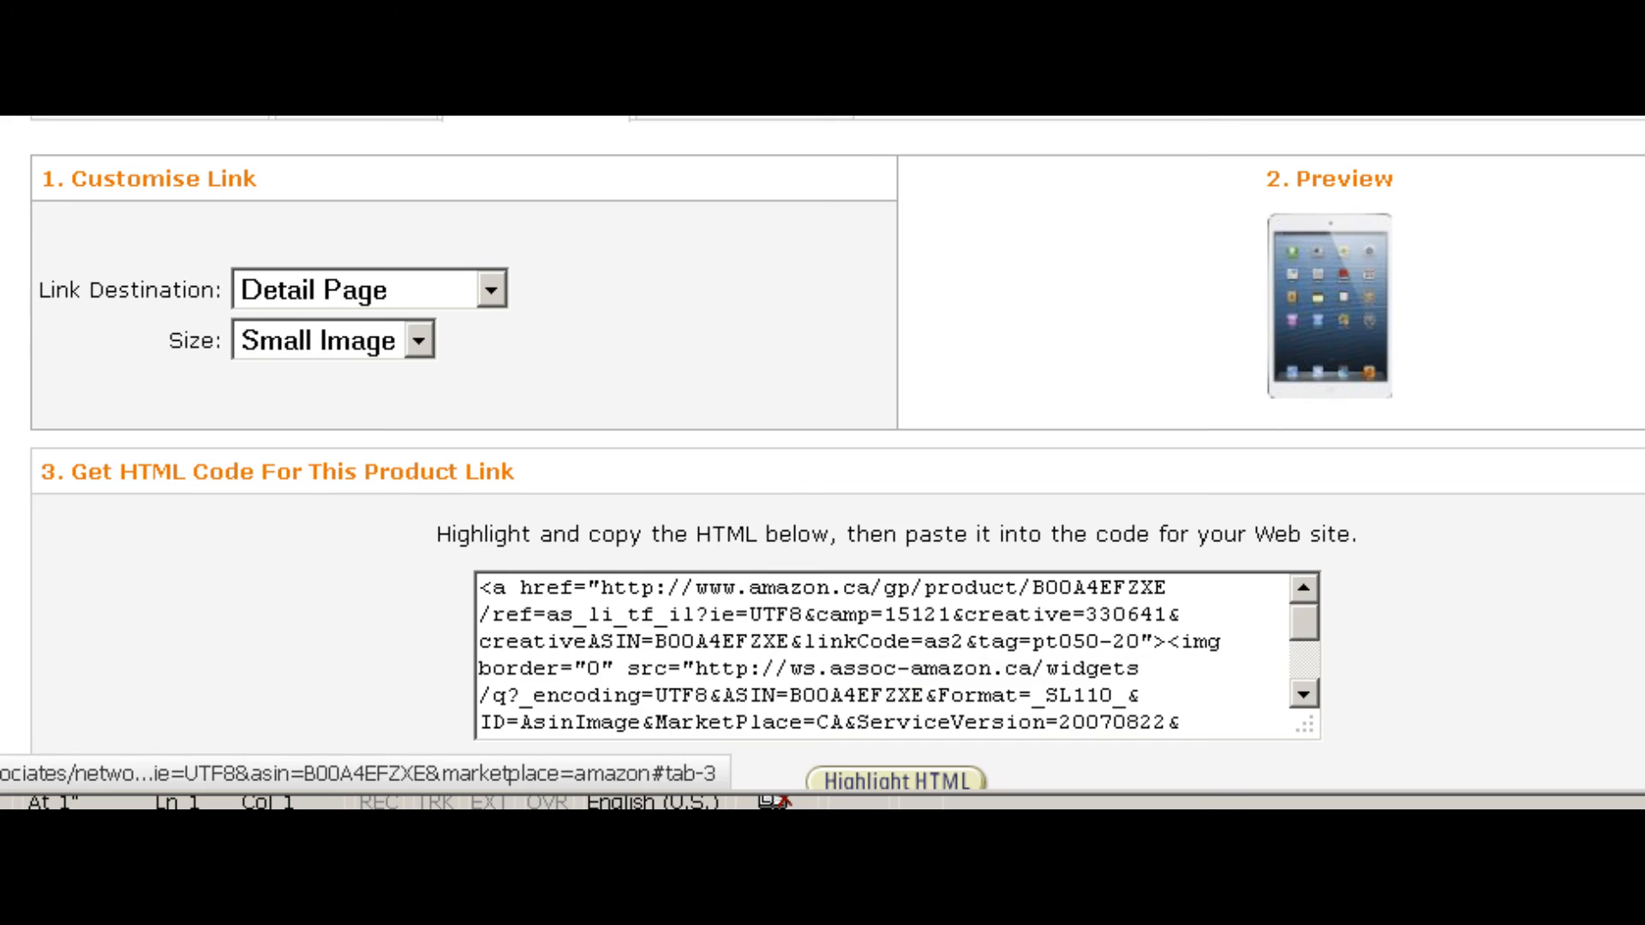
{"action": "left_click", "coordinate": [744, 104]}
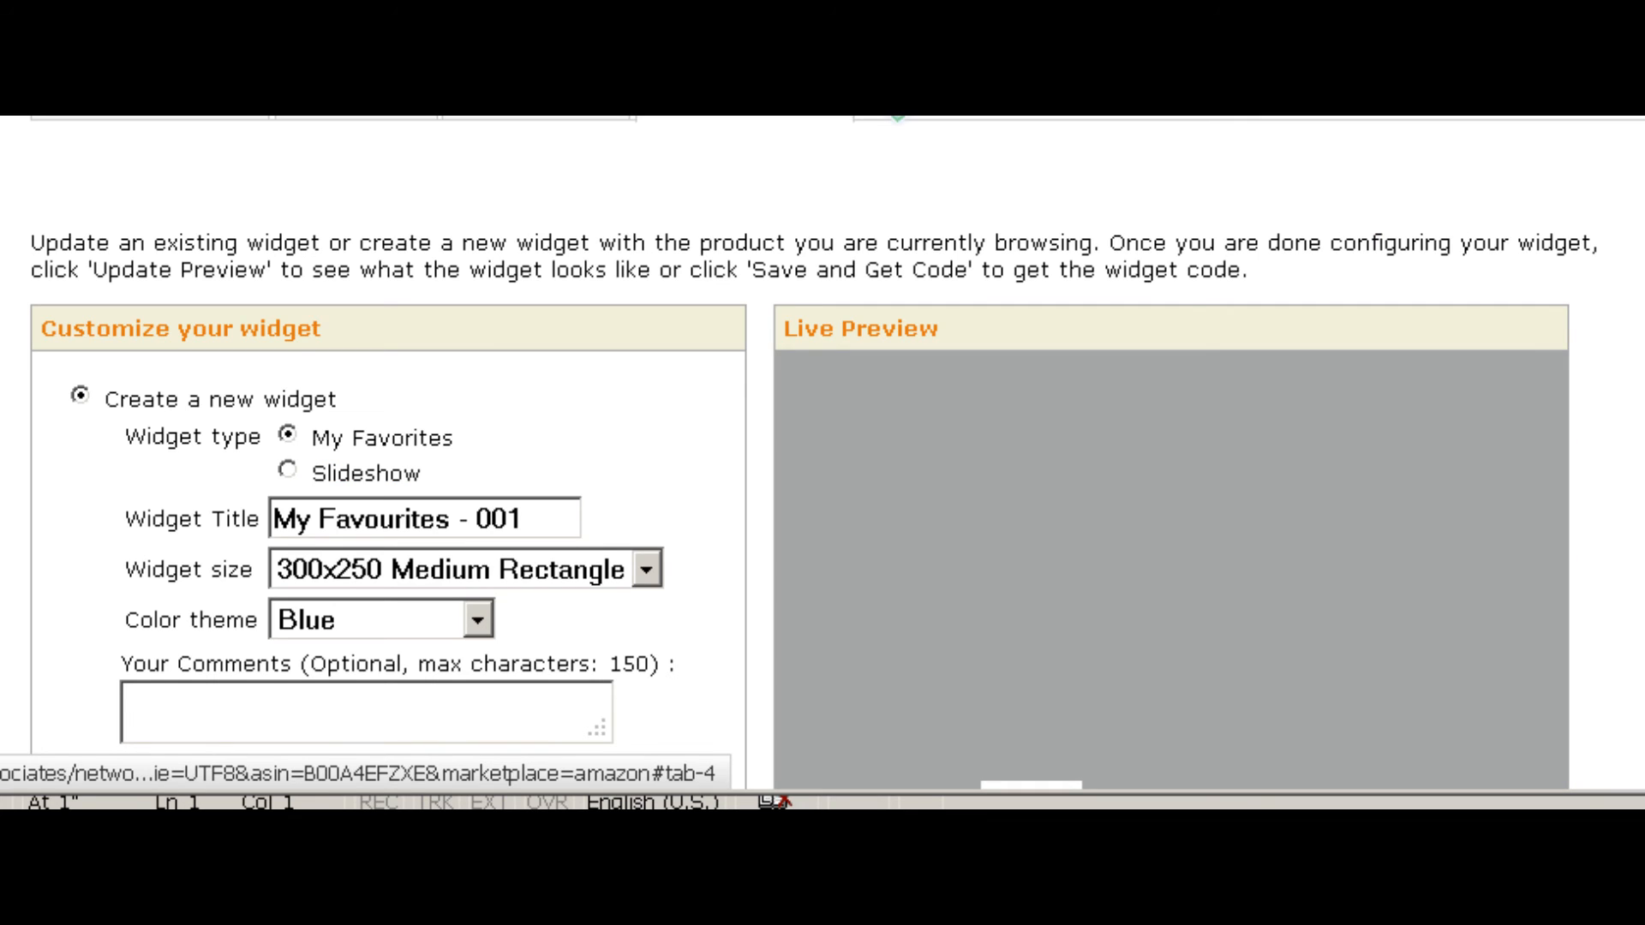
{"action": "left_click", "coordinate": [355, 105]}
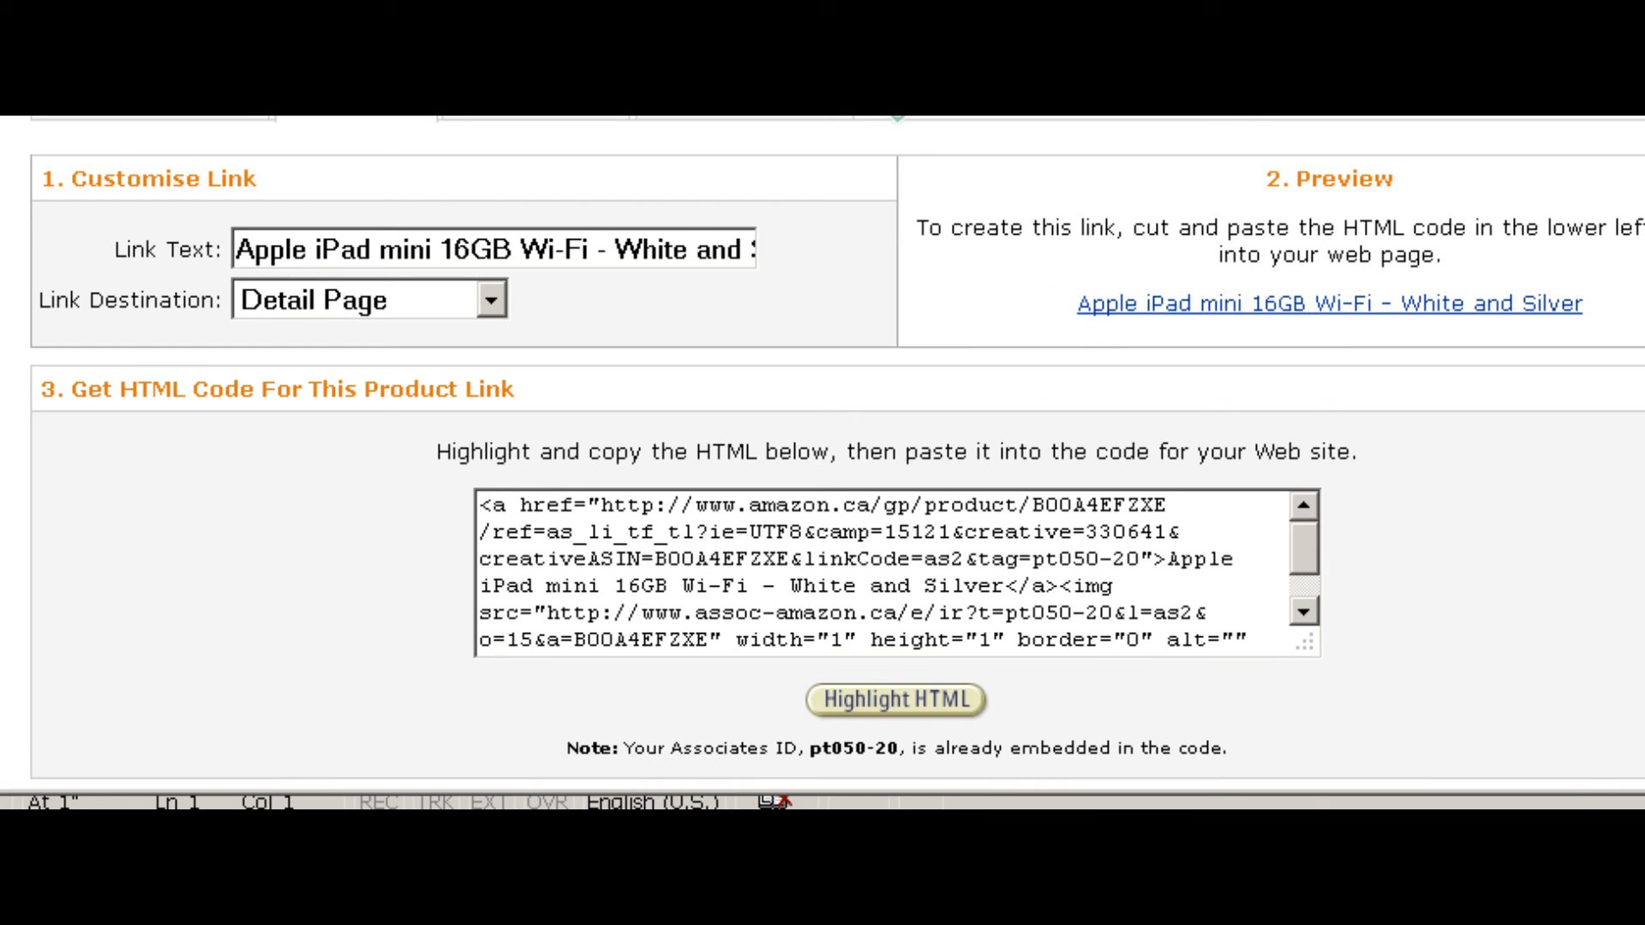
{"action": "scroll", "coordinate": [823, 463], "scroll_direction": "down", "scroll_amount": 3}
{"action": "scroll", "coordinate": [822, 463], "scroll_direction": "up", "scroll_amount": 4}
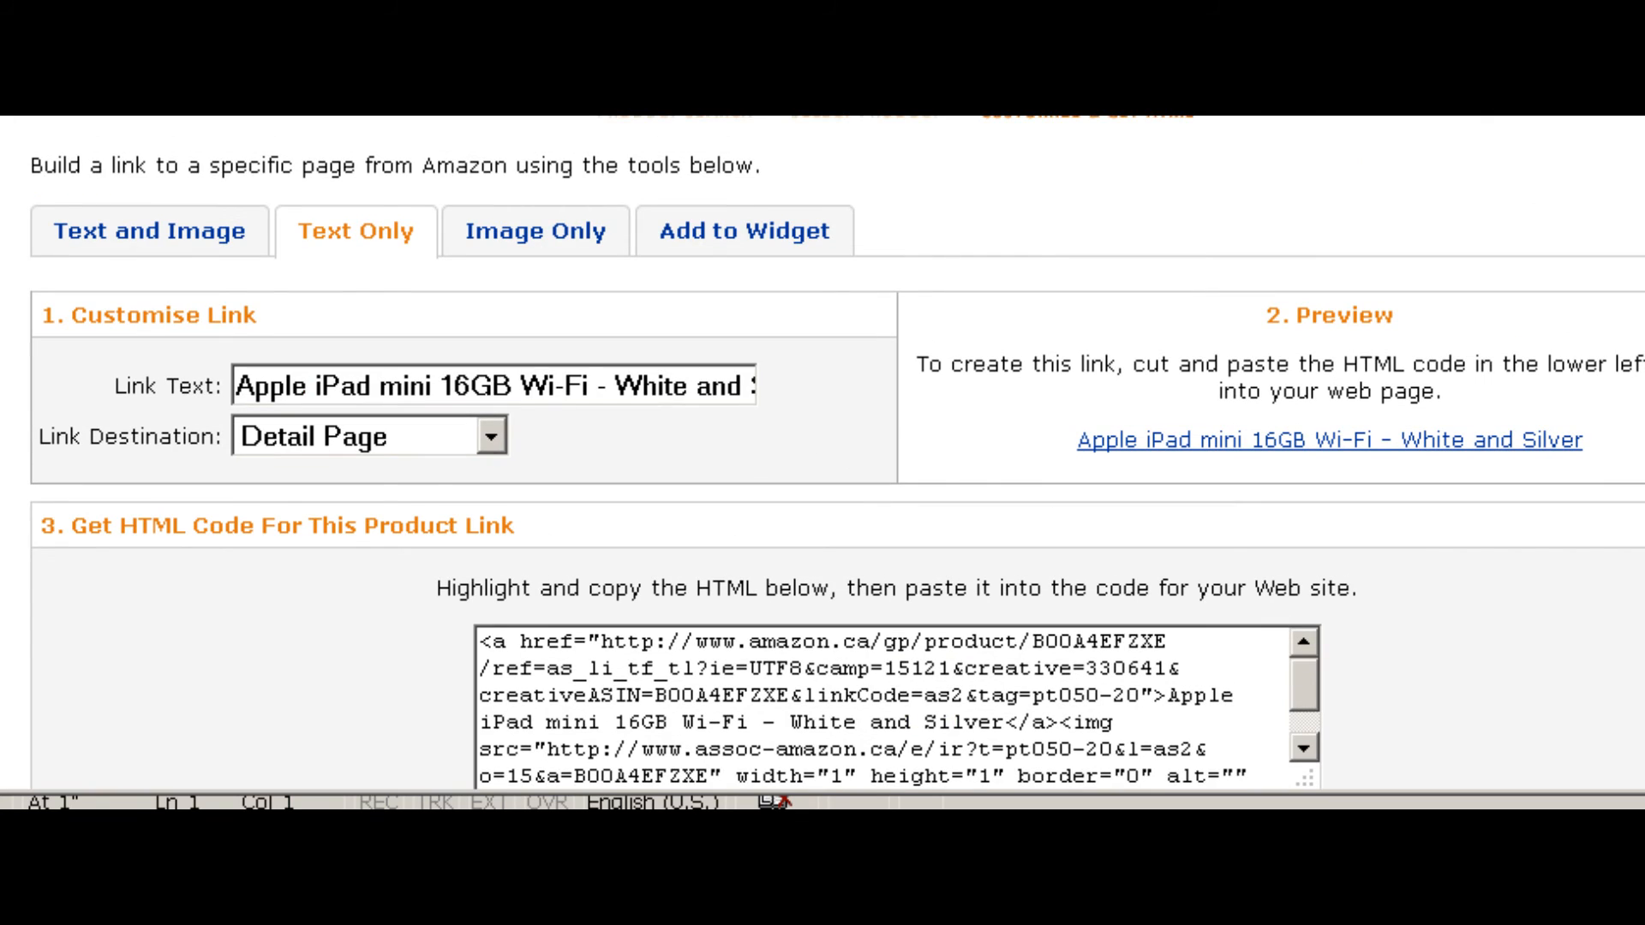
{"action": "scroll", "coordinate": [1266, 257], "scroll_direction": "down", "scroll_amount": 2}
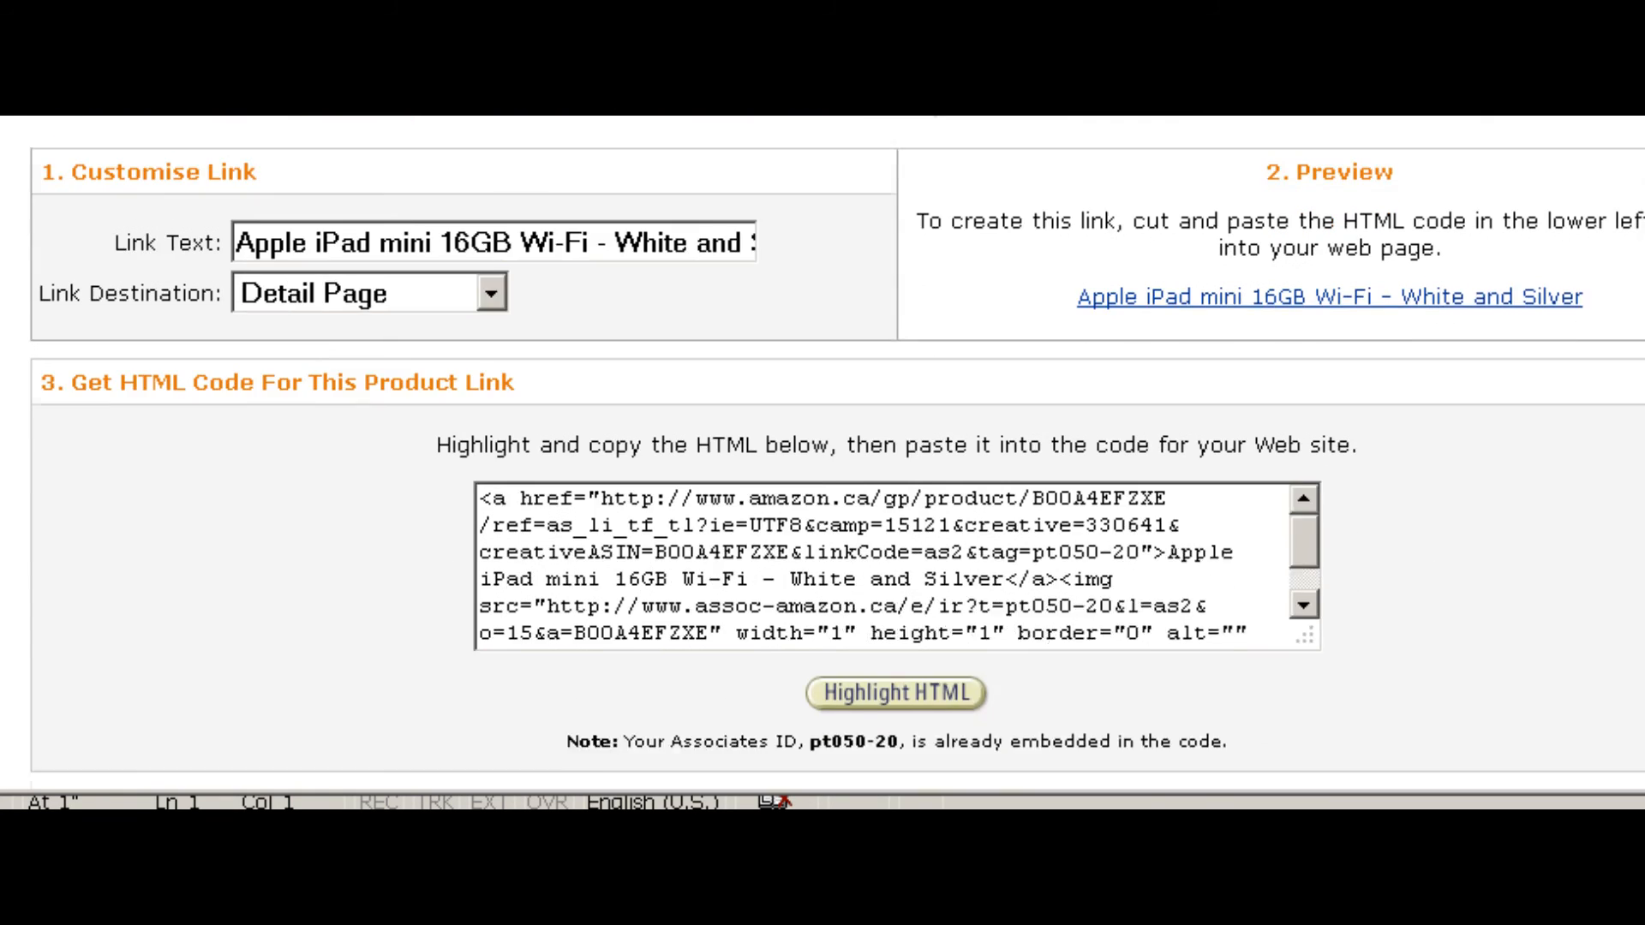